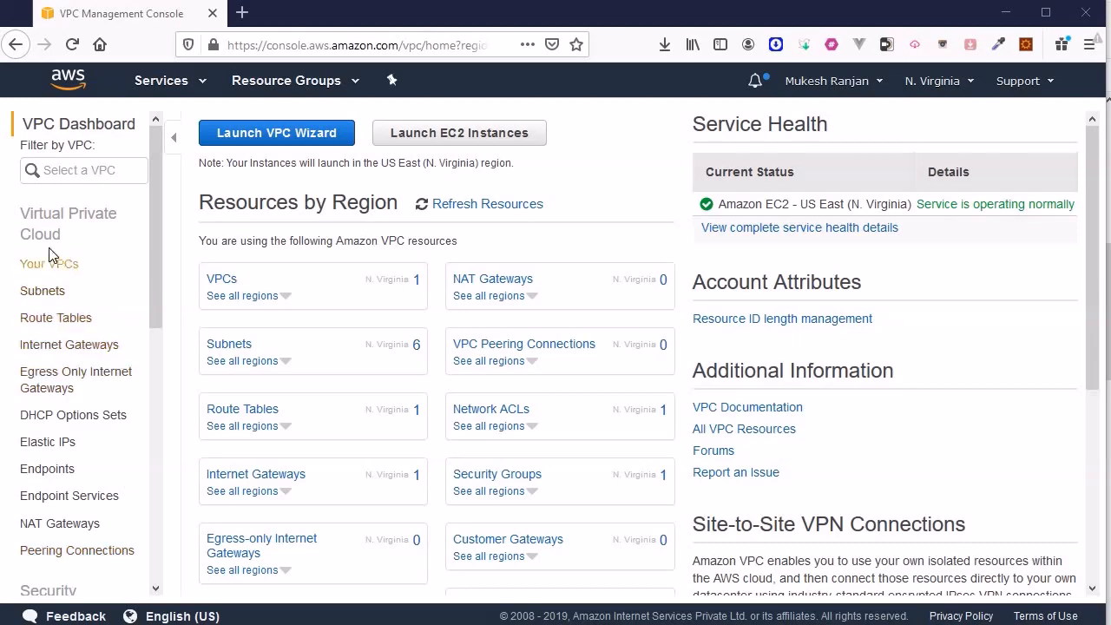
Create a VPC named Custom VPC with IPv4 CIDR block 10.0.0.0/16, no IPv6 CIDR block and default tenancy
click(39, 264)
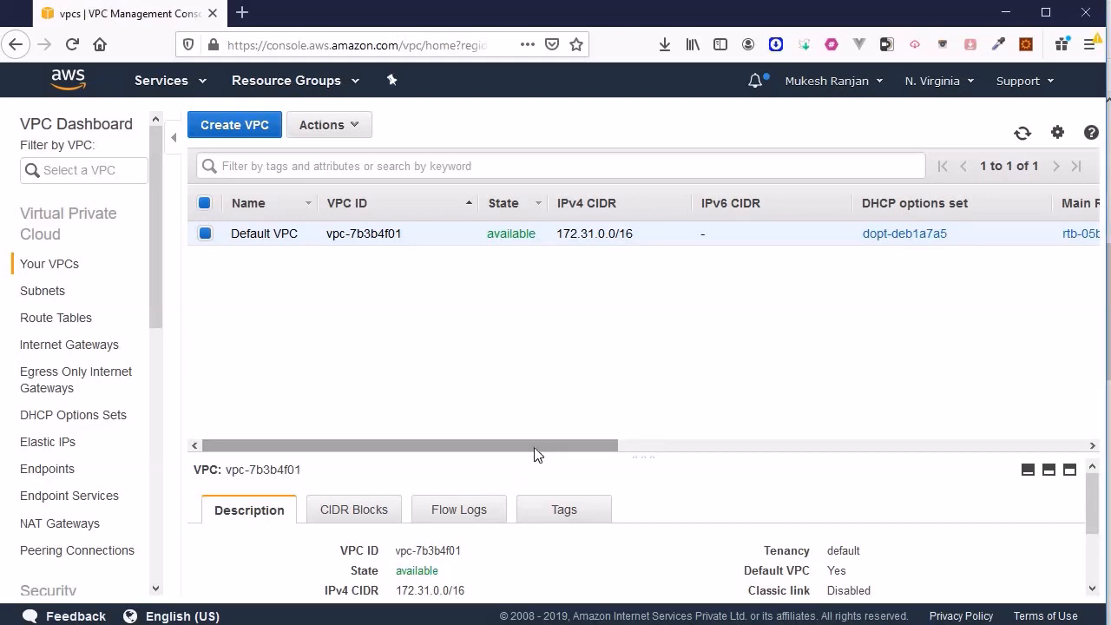
click(249, 130)
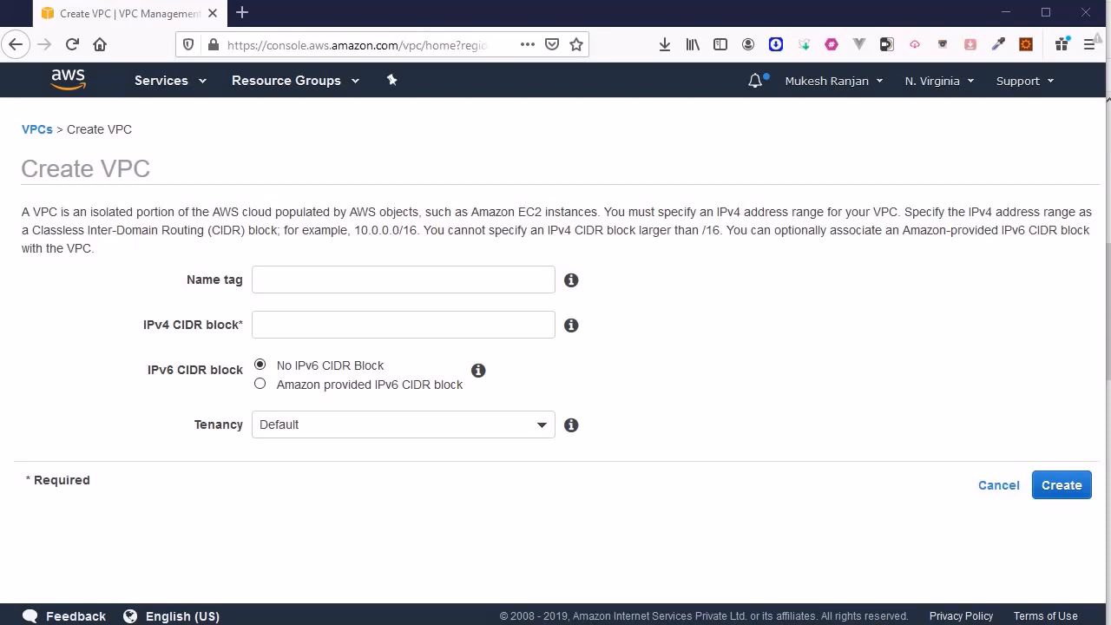
click(466, 436)
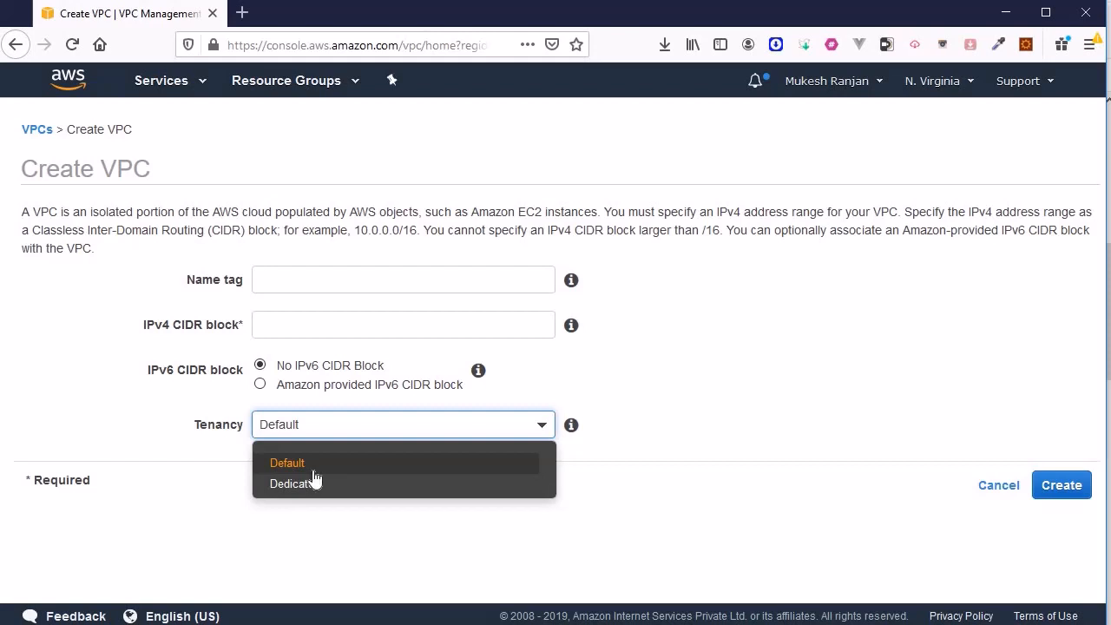
click(103, 426)
click(304, 279)
text(Custom VPC)
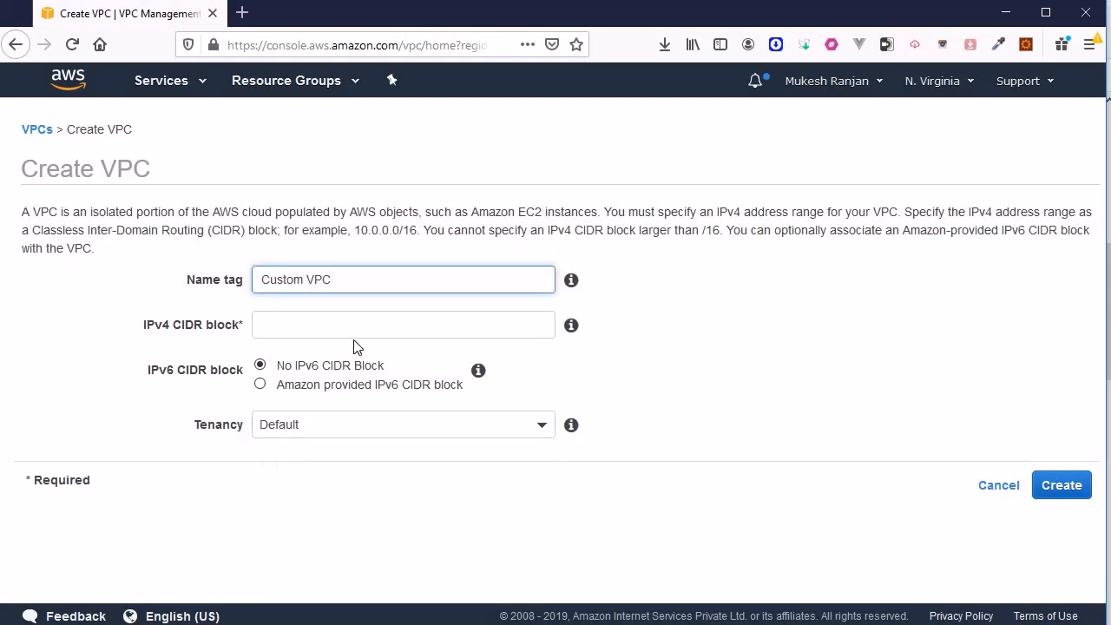
click(353, 335)
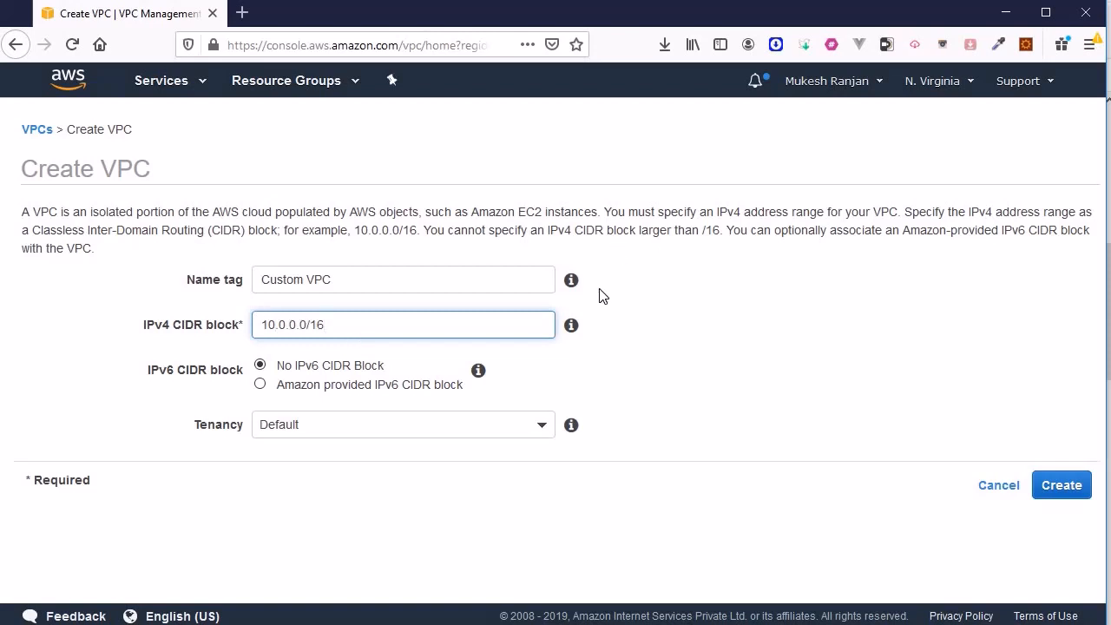
mouse_move(576, 286)
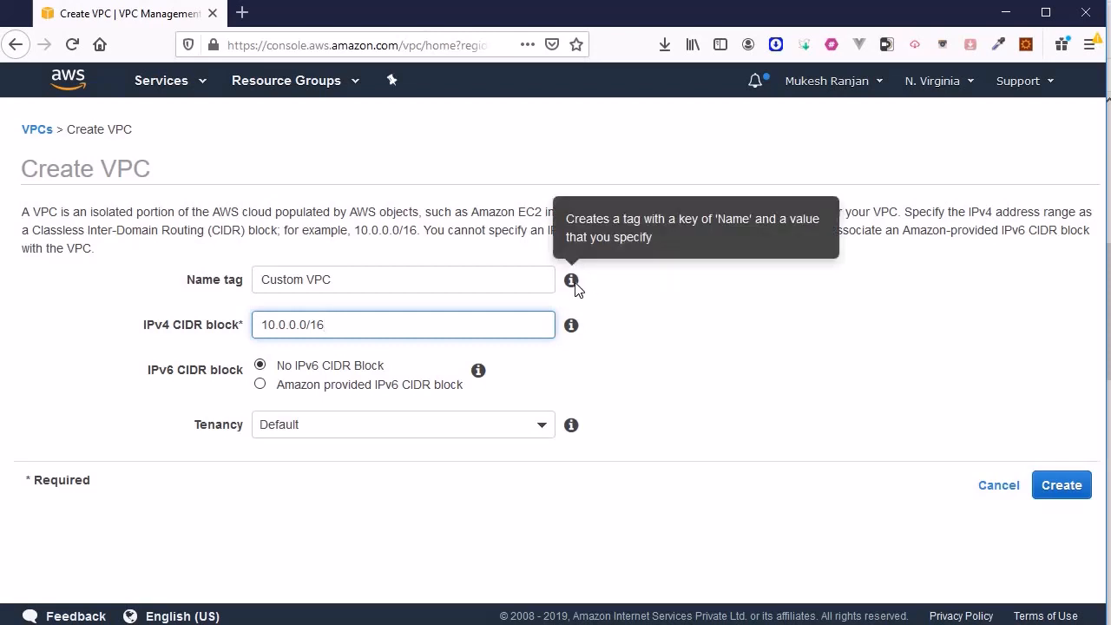
mouse_move(574, 331)
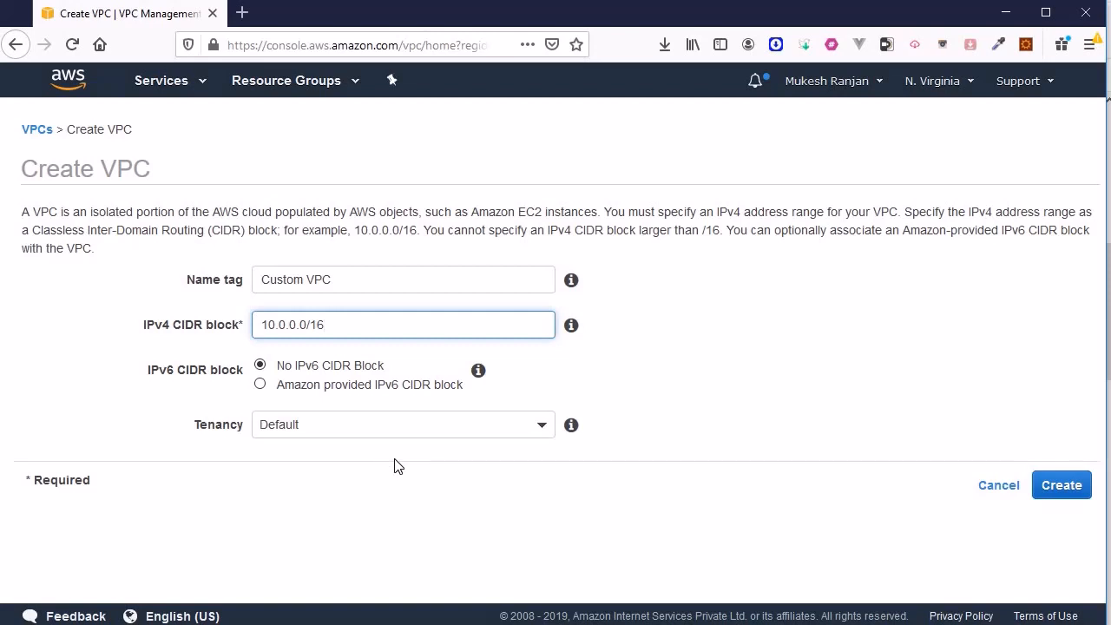
click(1052, 488)
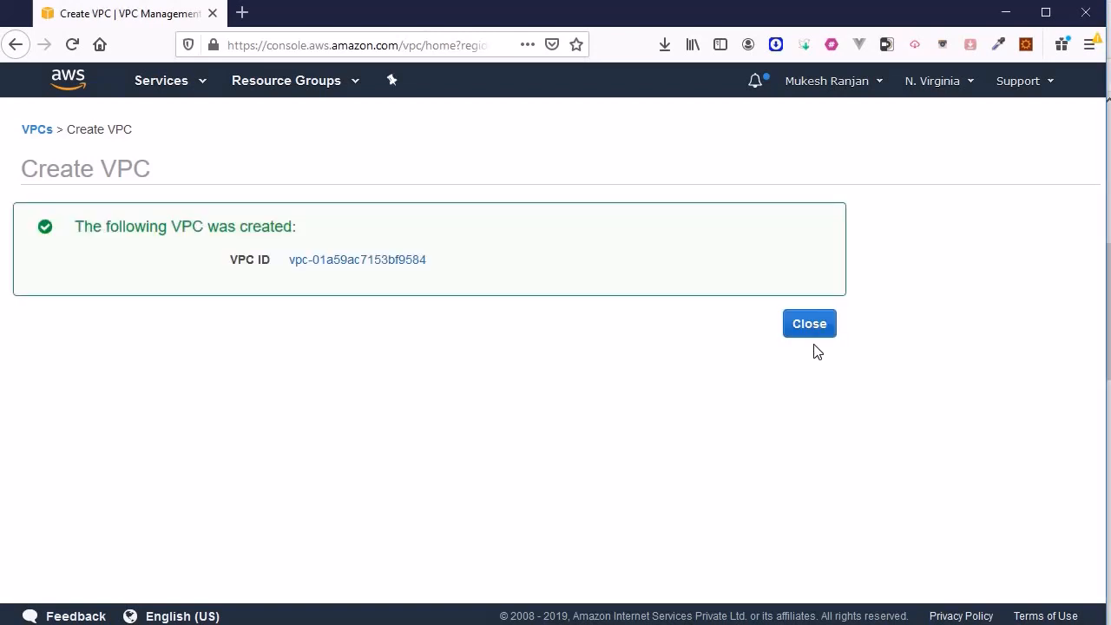
click(816, 338)
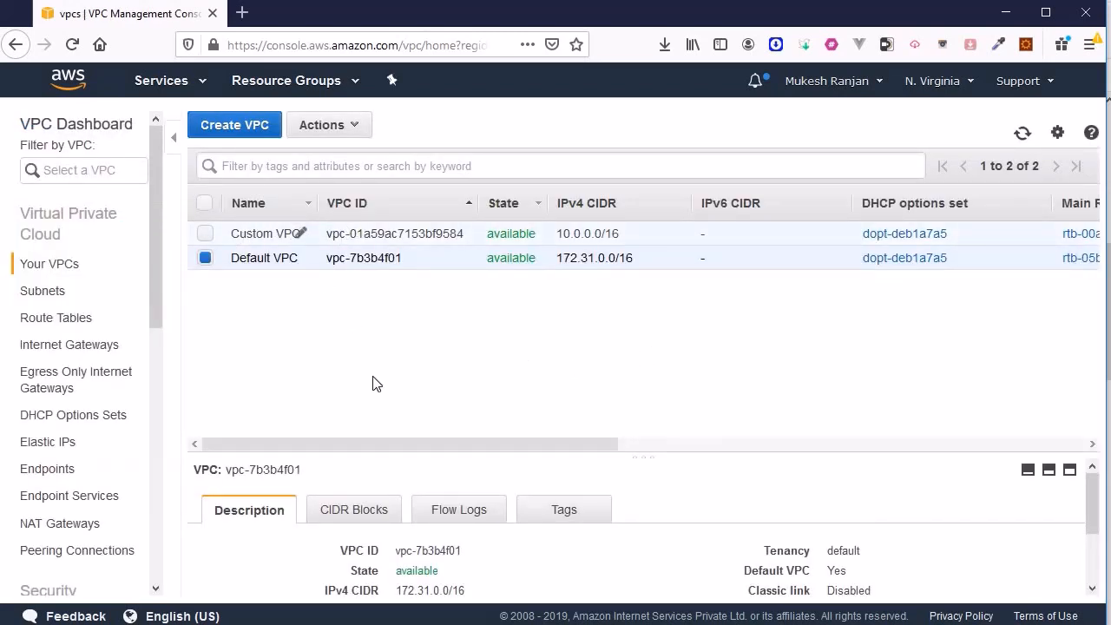
Compare the Default VPC attribute of both listed VPCs and select the Custom VPC
drag(384, 444, 826, 345)
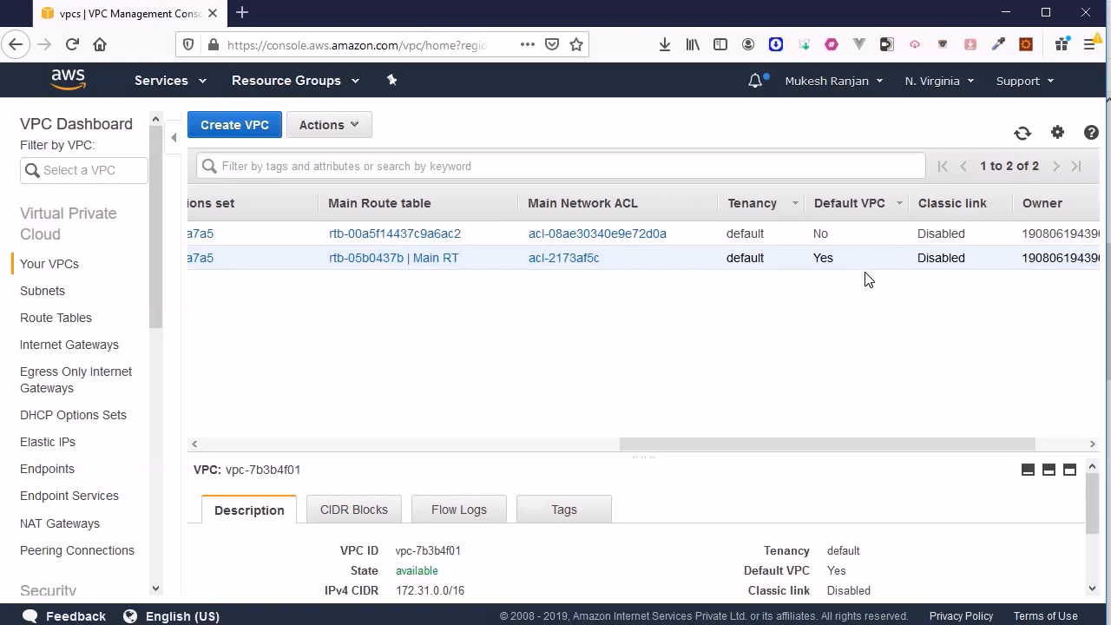
double_click(823, 232)
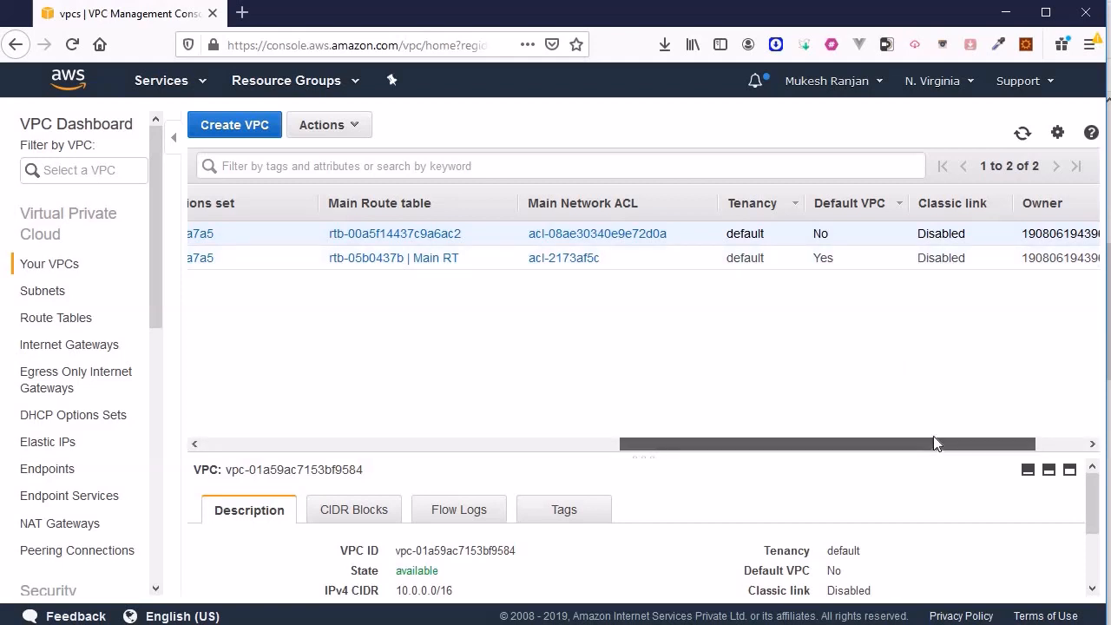
drag(935, 443, 437, 433)
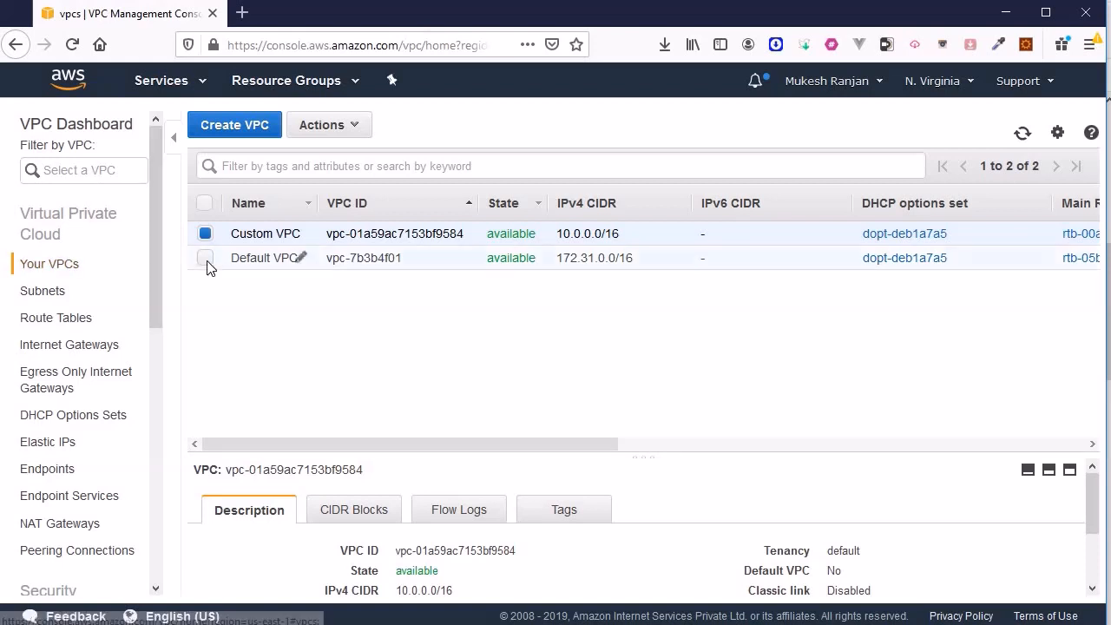
Open the subnets list and enlarge it to check which VPC each subnet belongs to
click(42, 291)
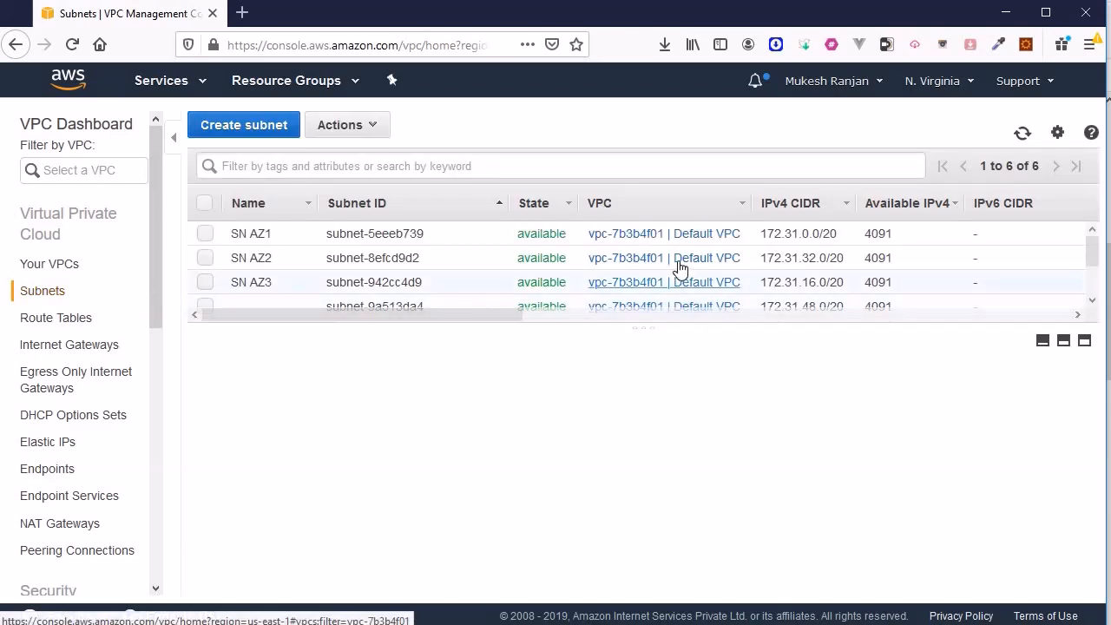
scroll(680, 266, down, 2)
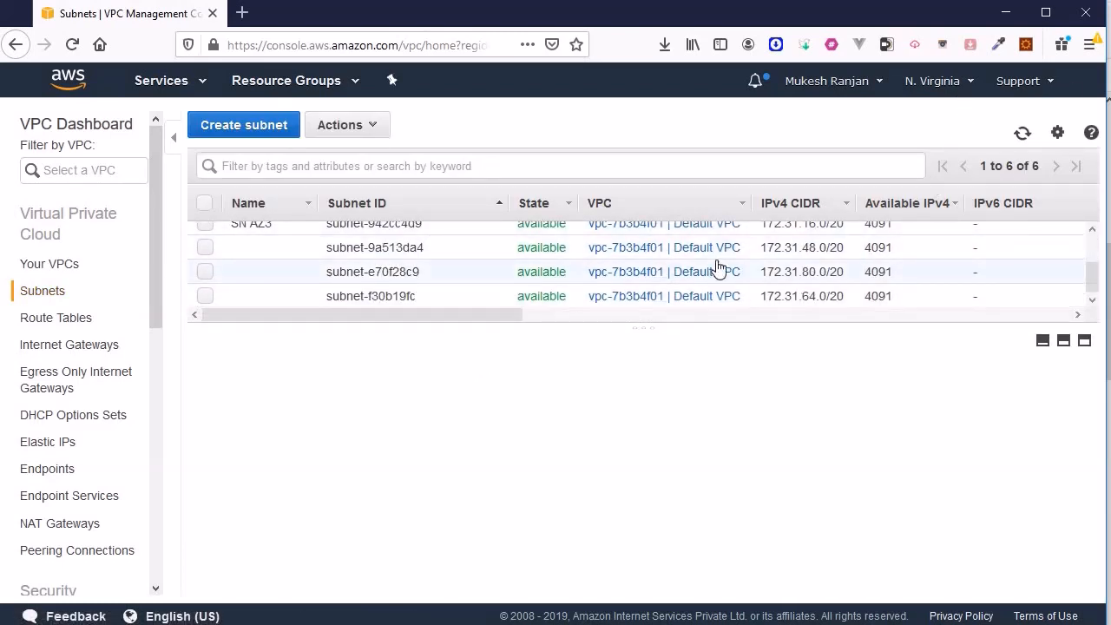
scroll(721, 256, up, 2)
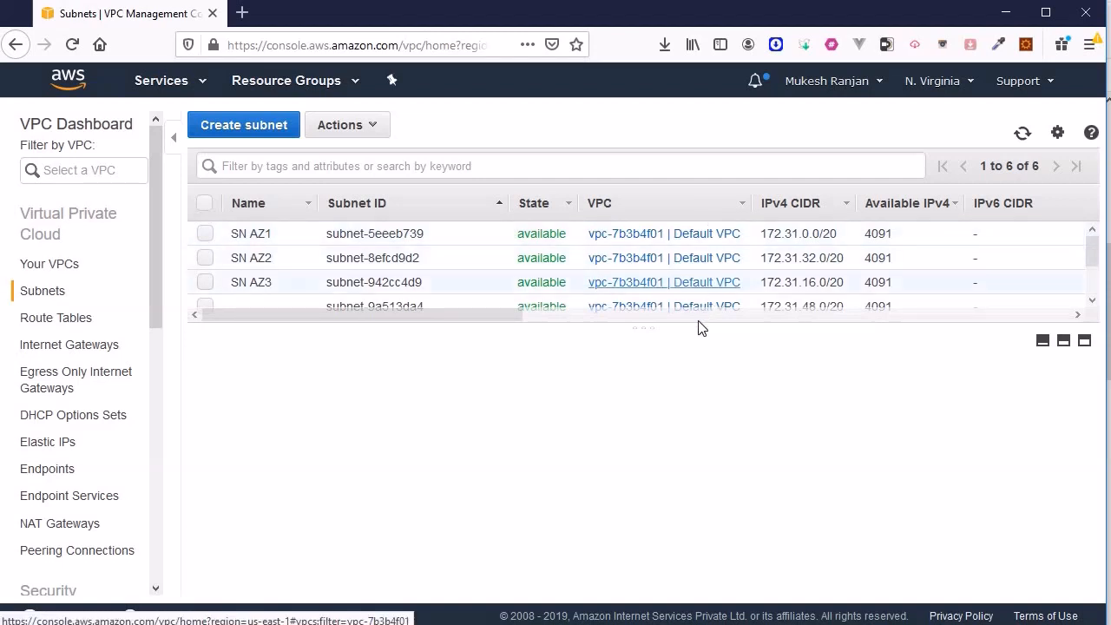
drag(697, 323, 553, 429)
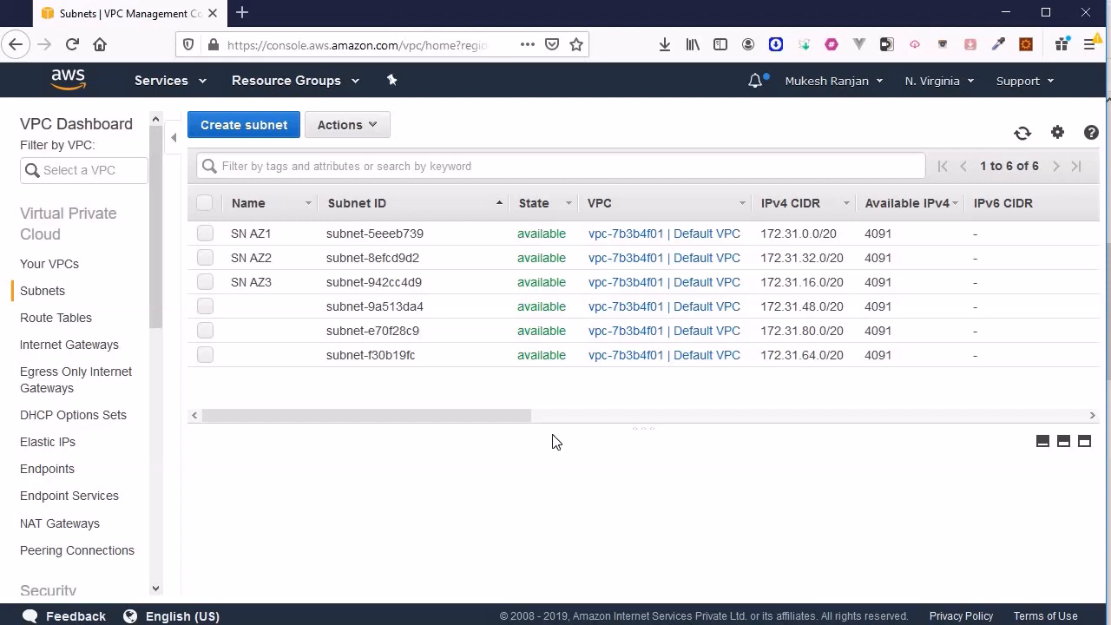
Review the route tables and compare their IDs with the main route table of each VPC
click(86, 319)
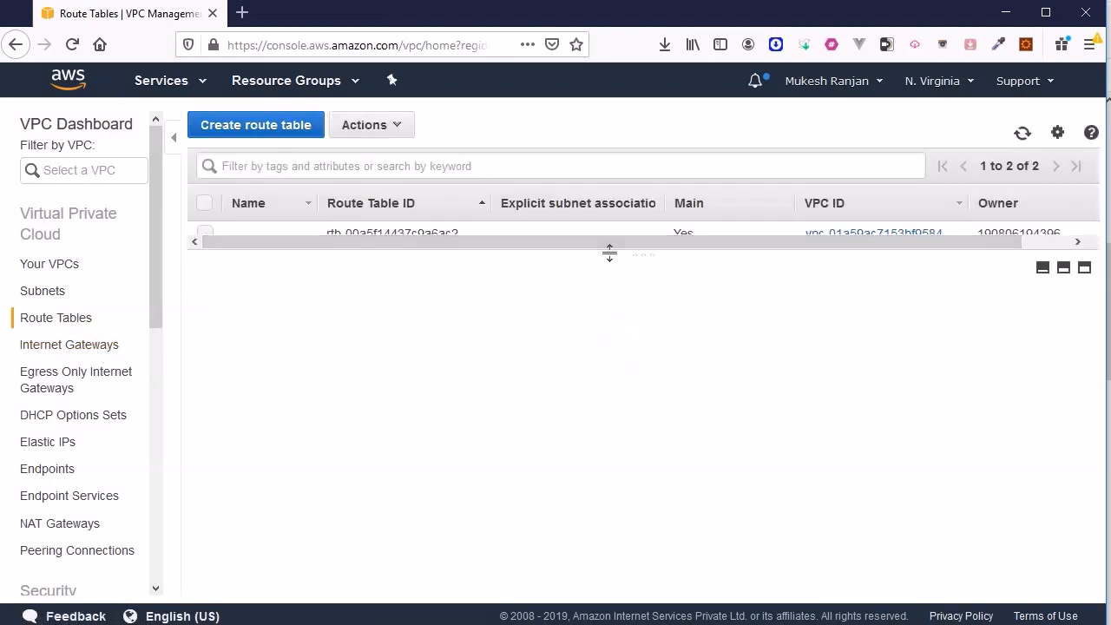
drag(609, 252, 627, 402)
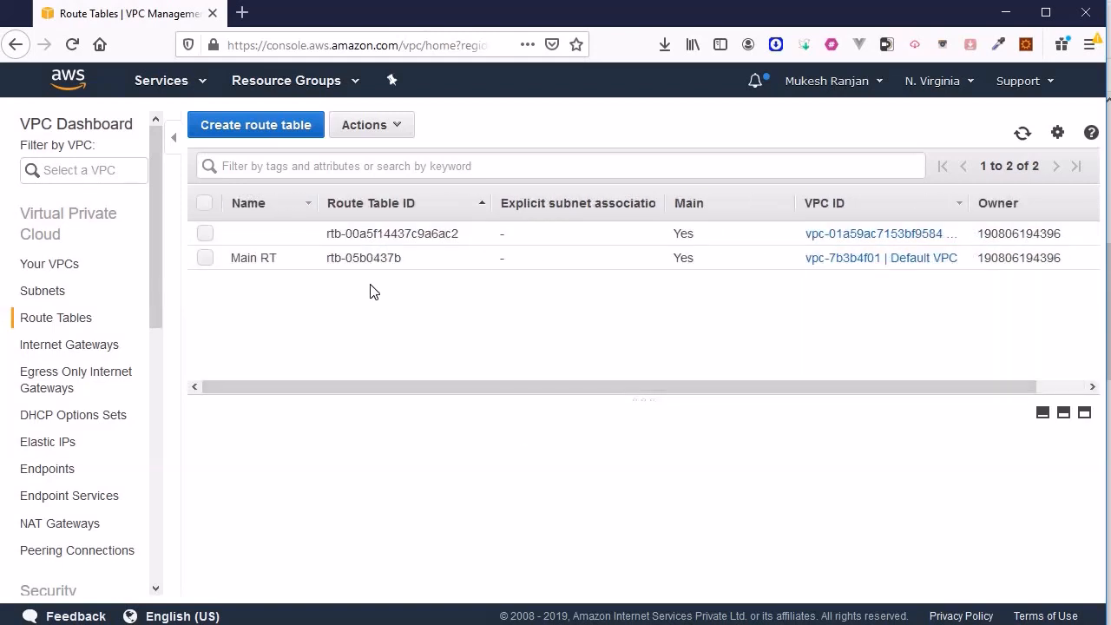
click(67, 272)
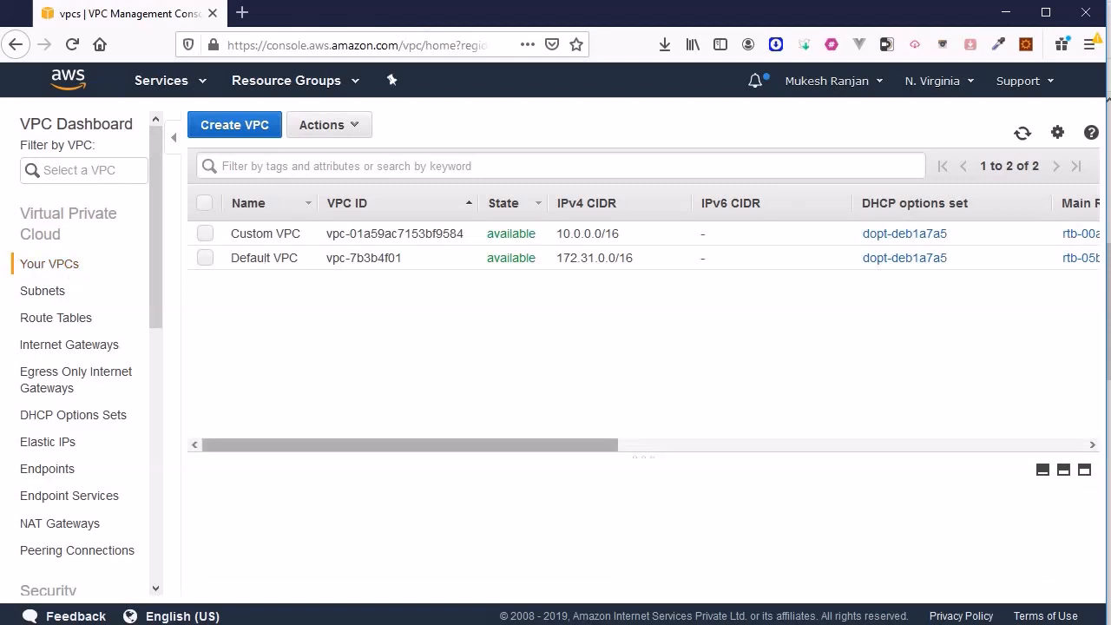
drag(558, 446, 783, 464)
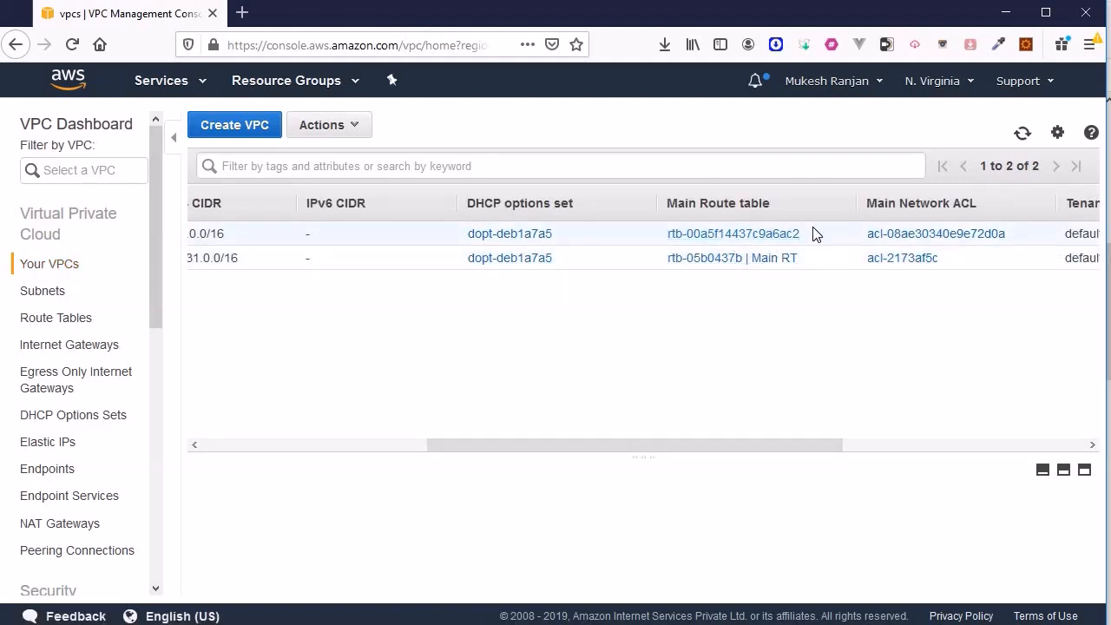
click(57, 318)
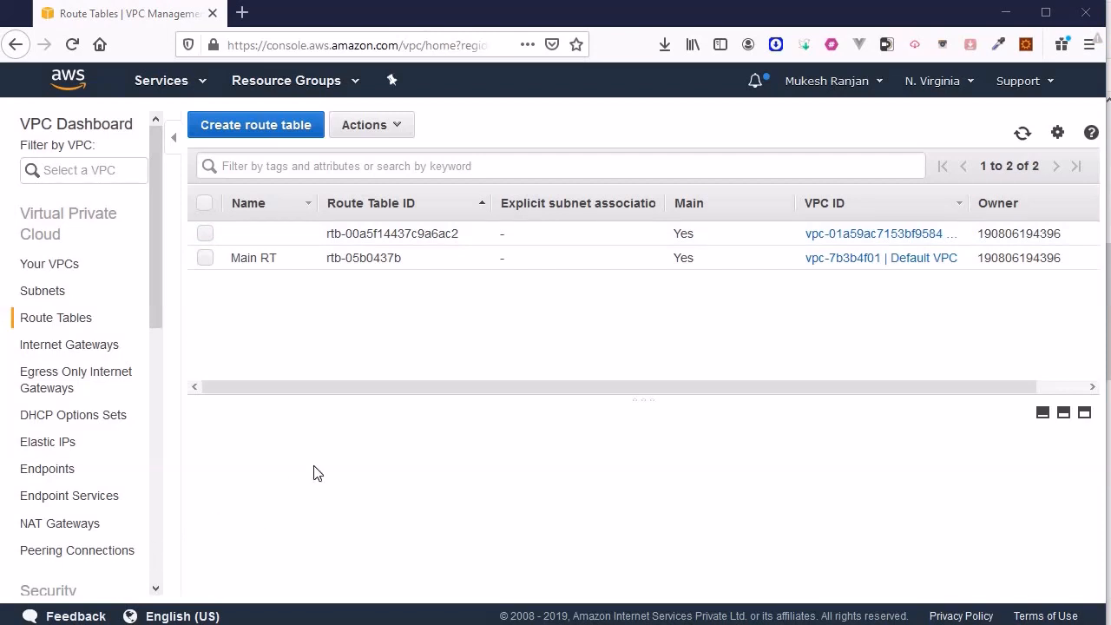
Check which VPCs the internet gateways and the network ACLs belong to
click(113, 348)
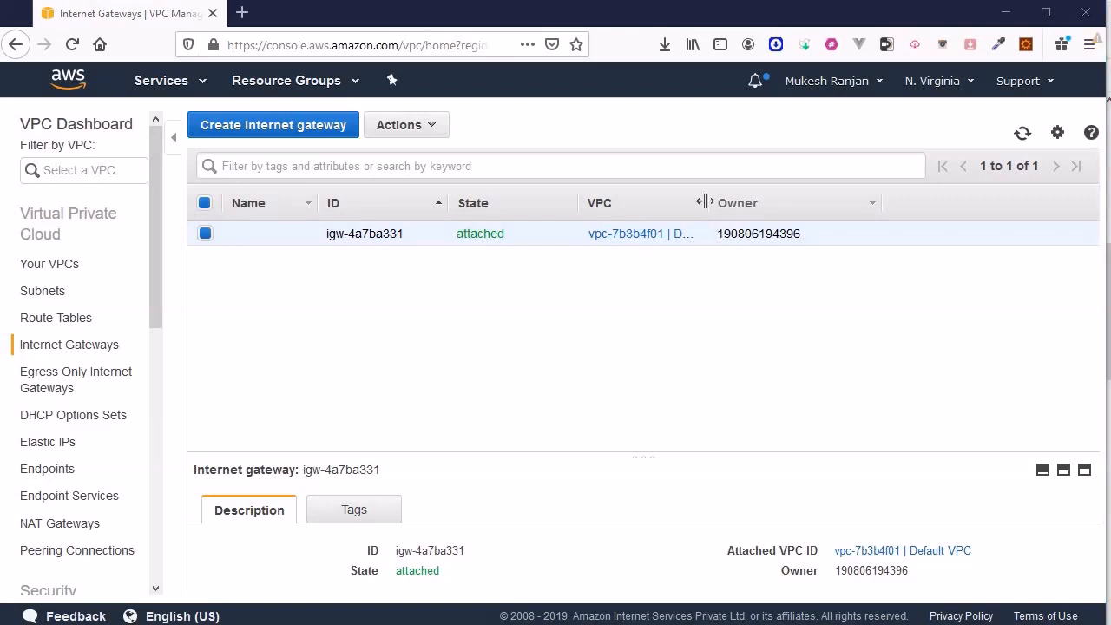
drag(705, 202, 792, 230)
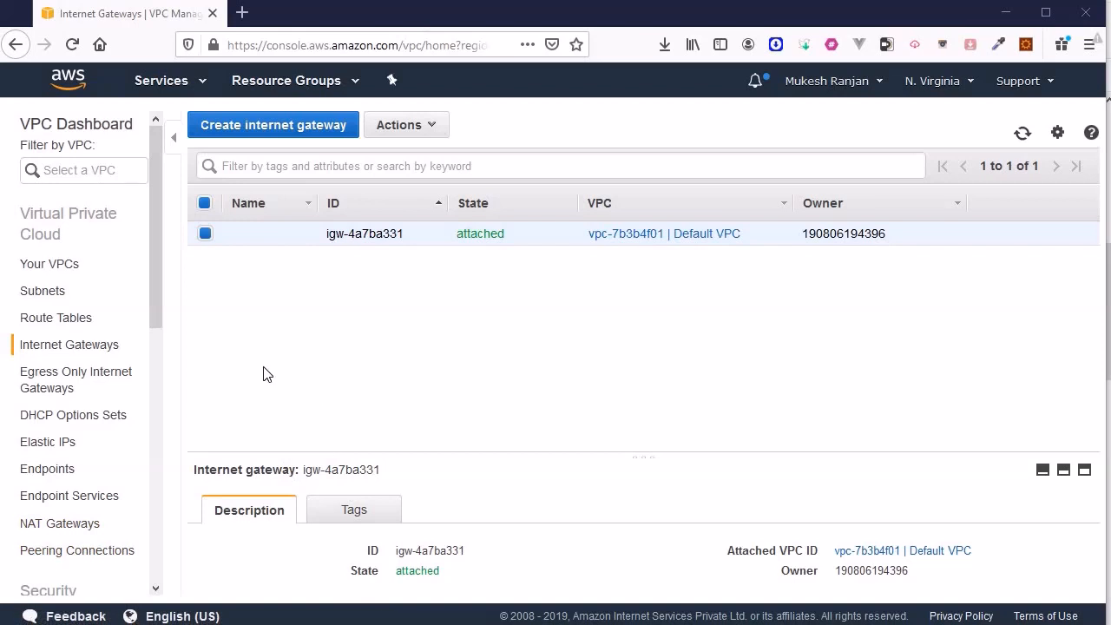
scroll(88, 382, down, 3)
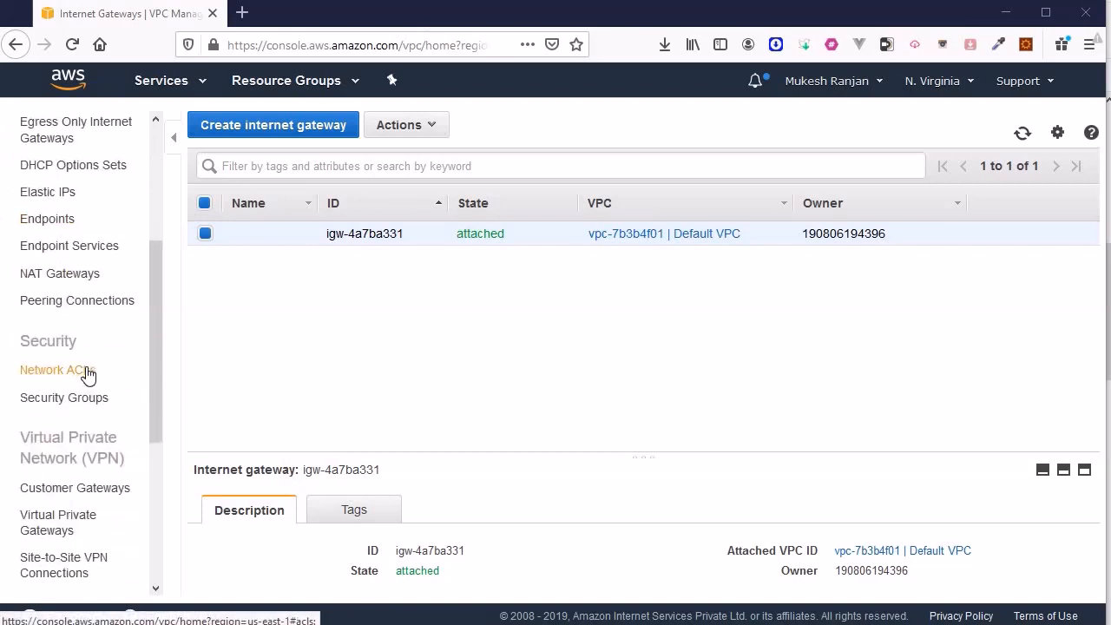
click(56, 379)
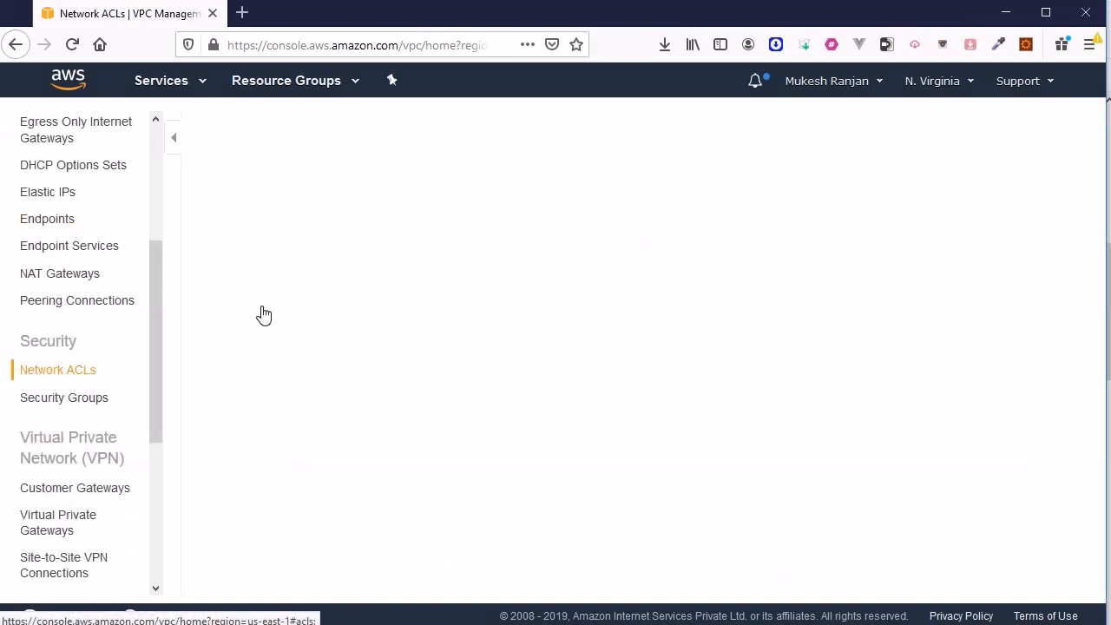
drag(761, 345, 877, 330)
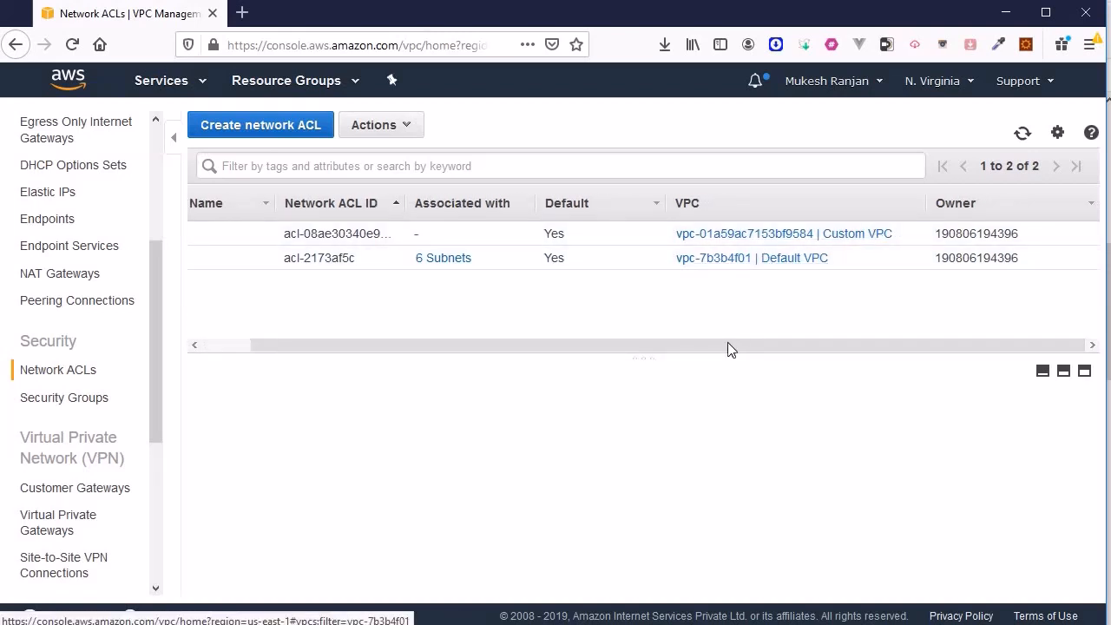
drag(716, 351, 565, 396)
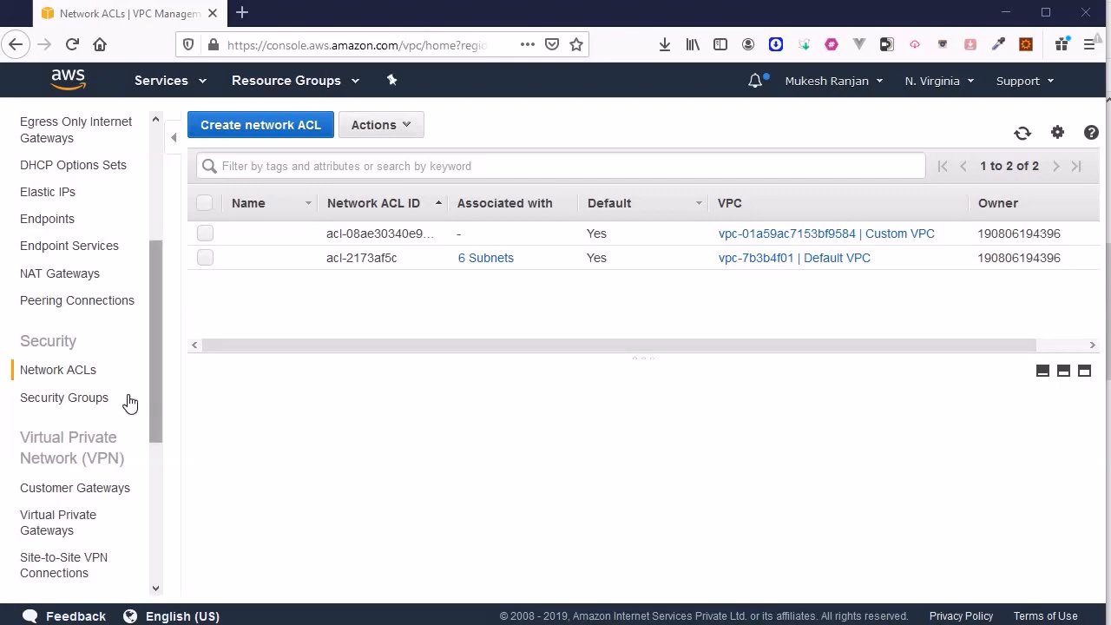
Review the security groups with their full VPC IDs and compare those with the list of VPCs
click(79, 397)
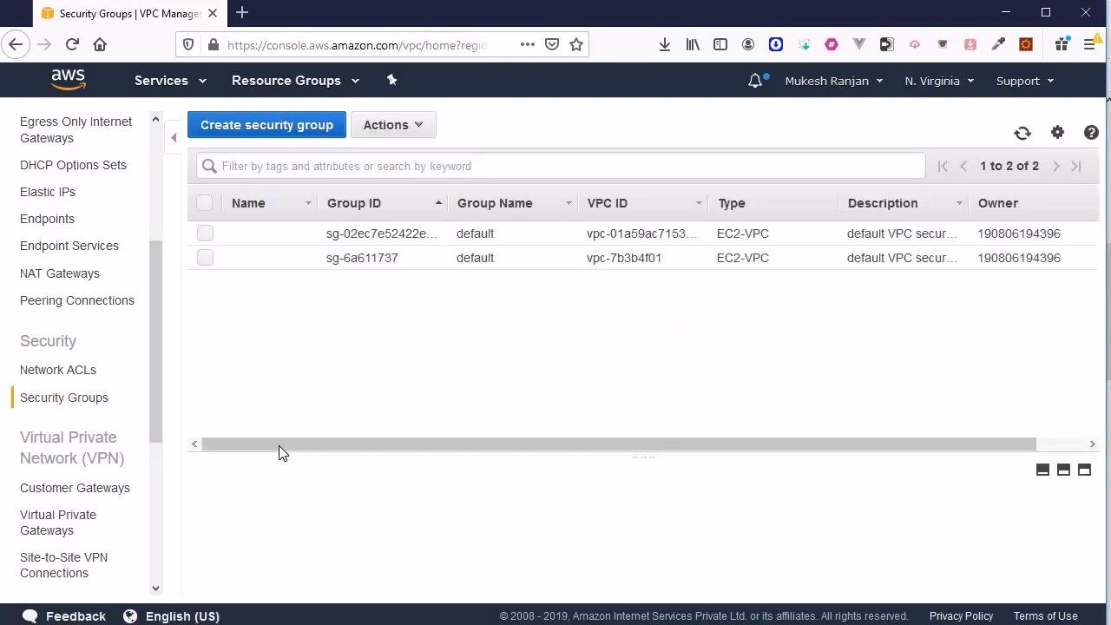
drag(286, 452, 374, 454)
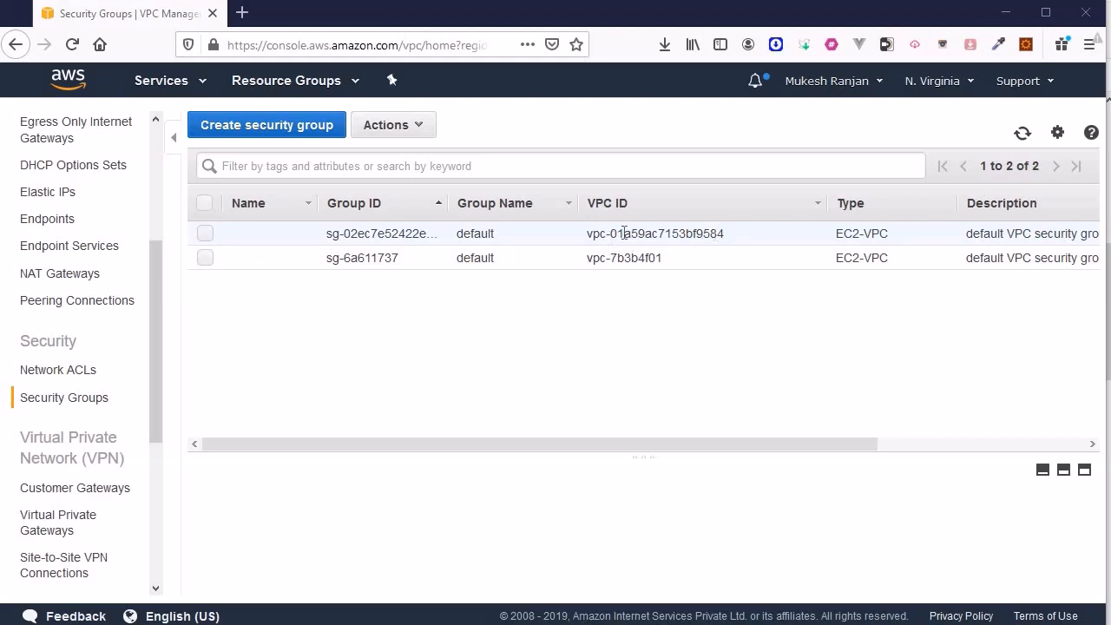
scroll(76, 335, up, 3)
scroll(77, 335, up, 1)
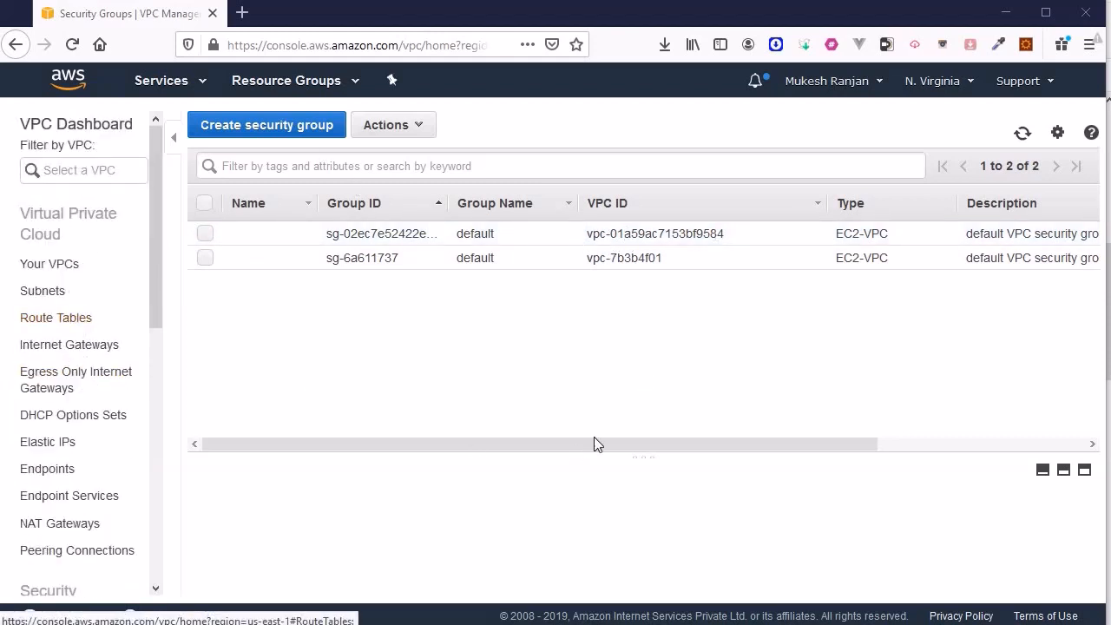
click(43, 263)
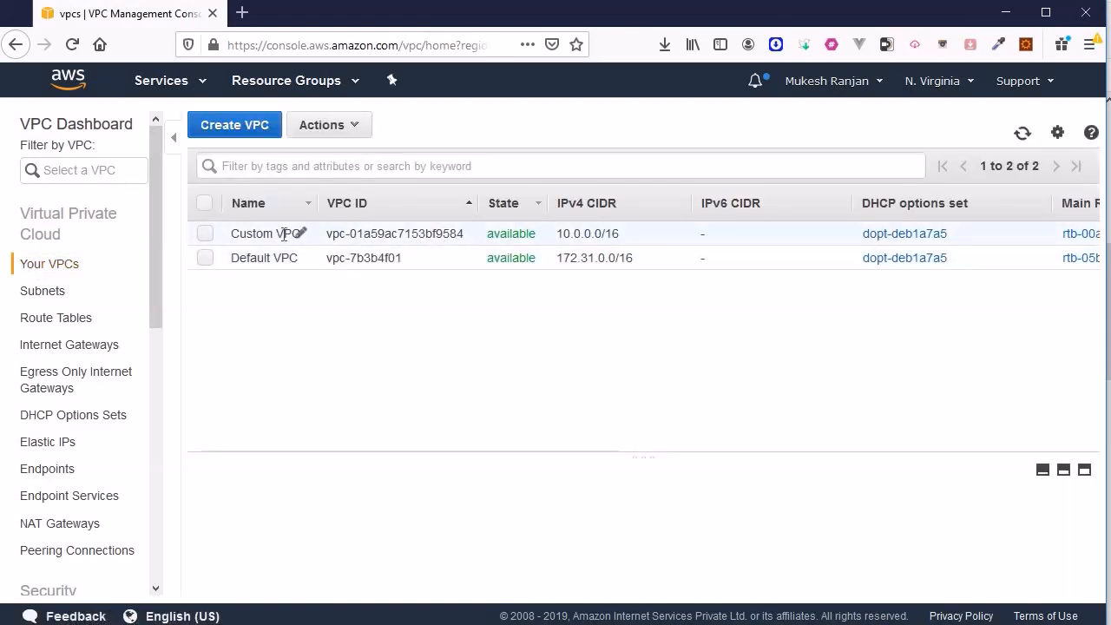
Name the Custom VPC's default security group CSG
scroll(131, 292, down, 4)
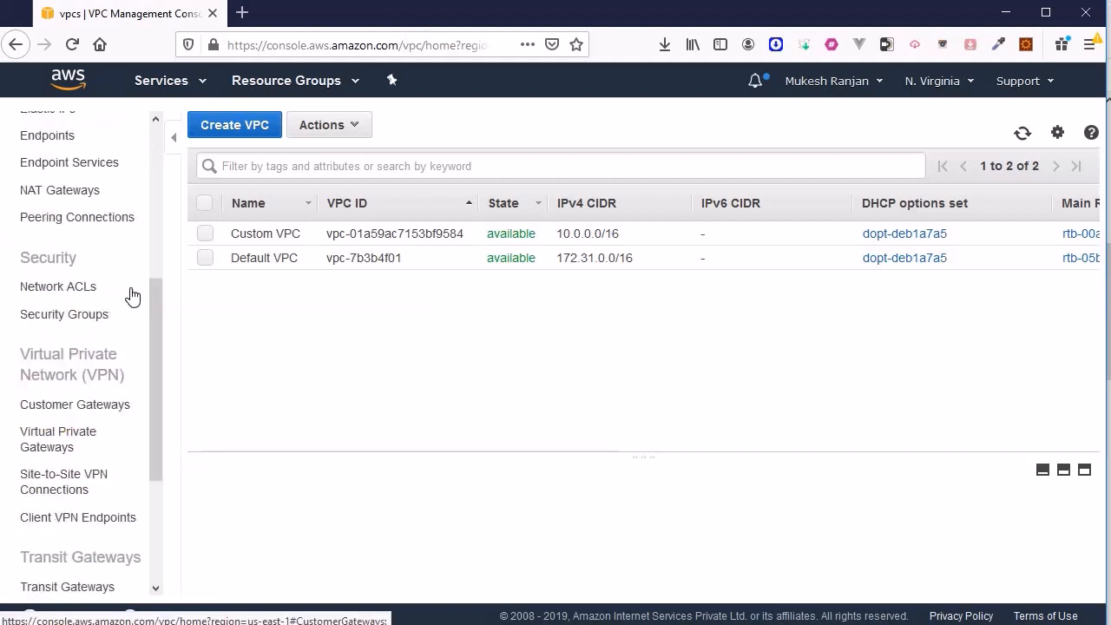
click(91, 313)
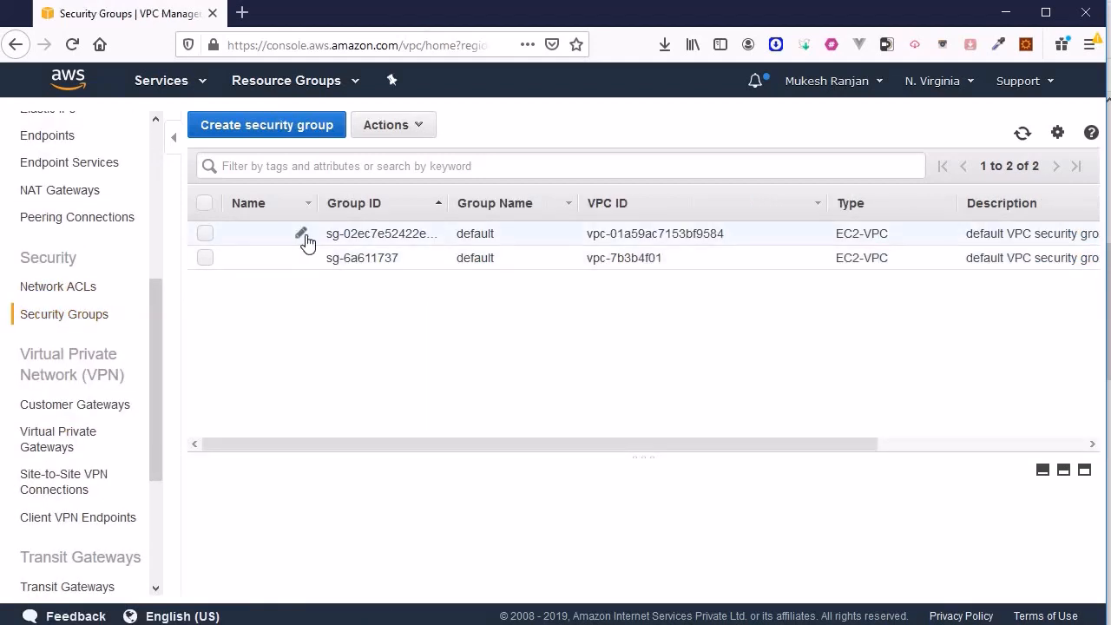
click(299, 232)
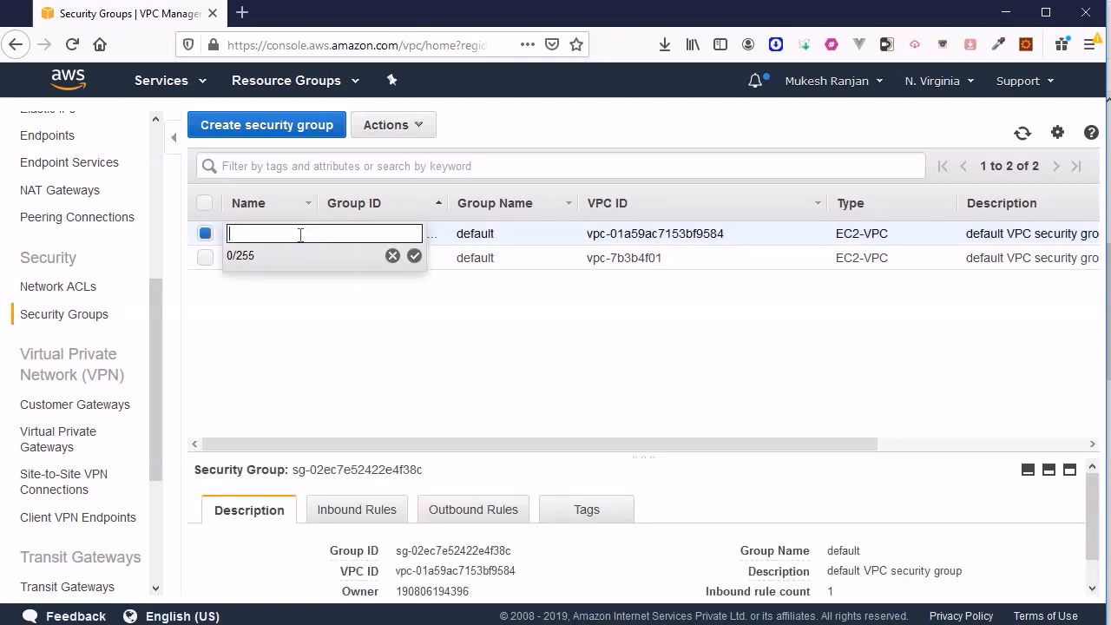
text(CSG)
key(Return)
Name the Default VPC's default security group DSG
click(298, 257)
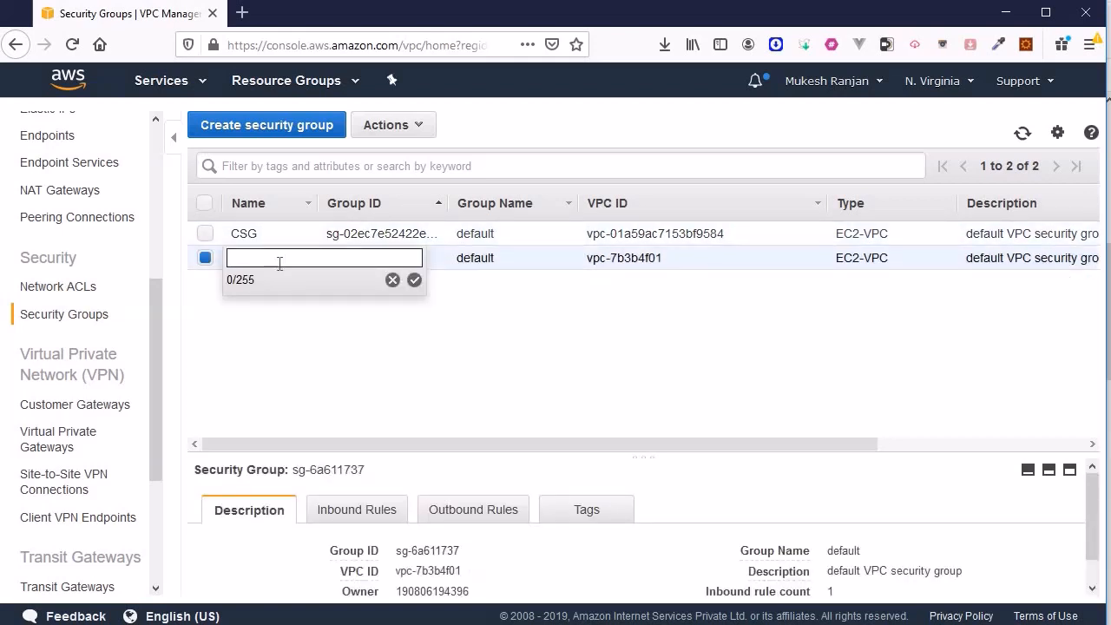
text(DSG)
click(415, 281)
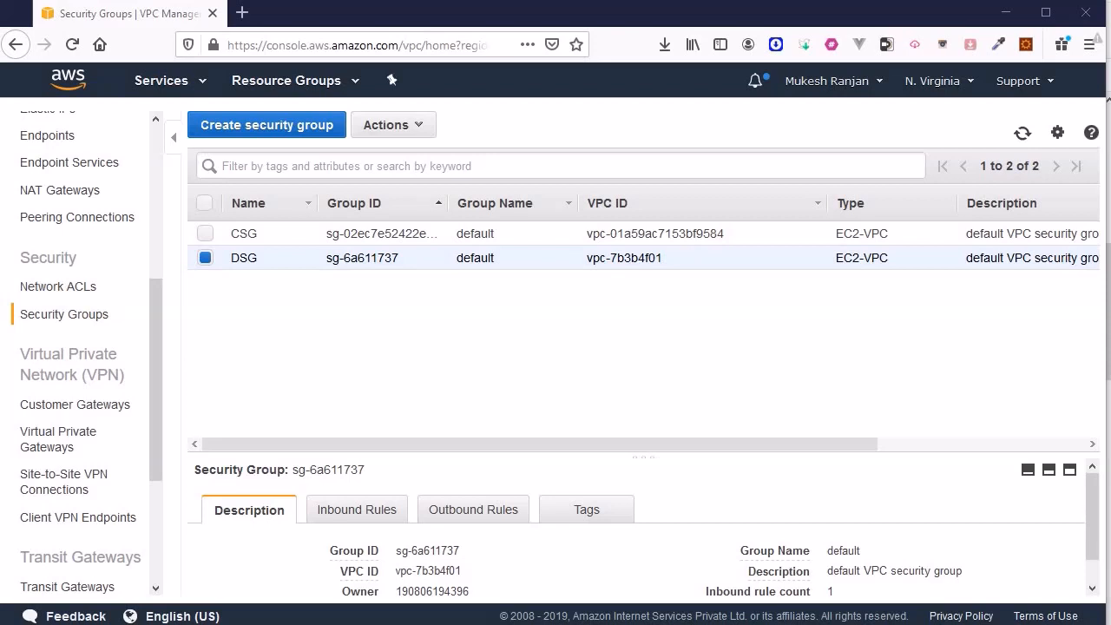
Start creating a subnet with the name tag CSubnet1 in the Custom VPC
scroll(67, 417, up, 5)
click(41, 291)
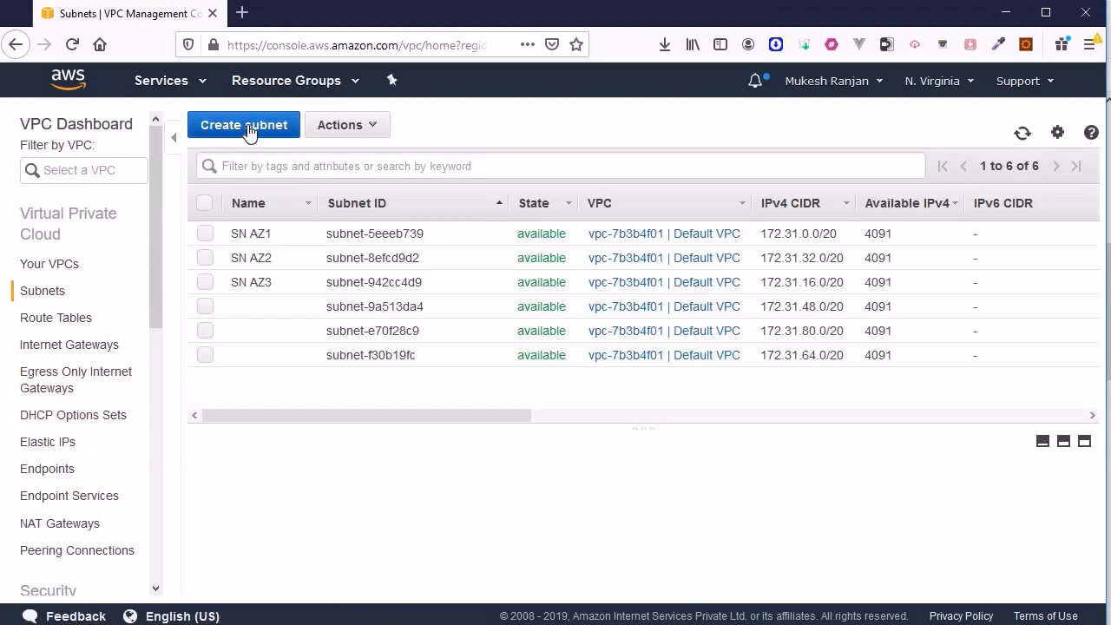
click(247, 126)
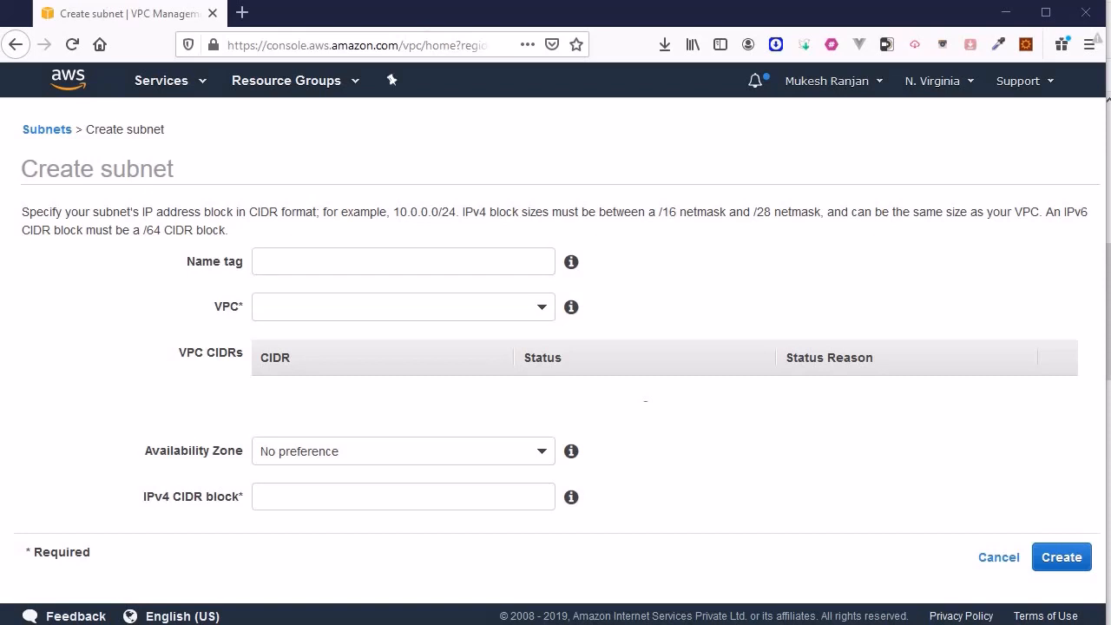
click(418, 256)
text(CSubnet1)
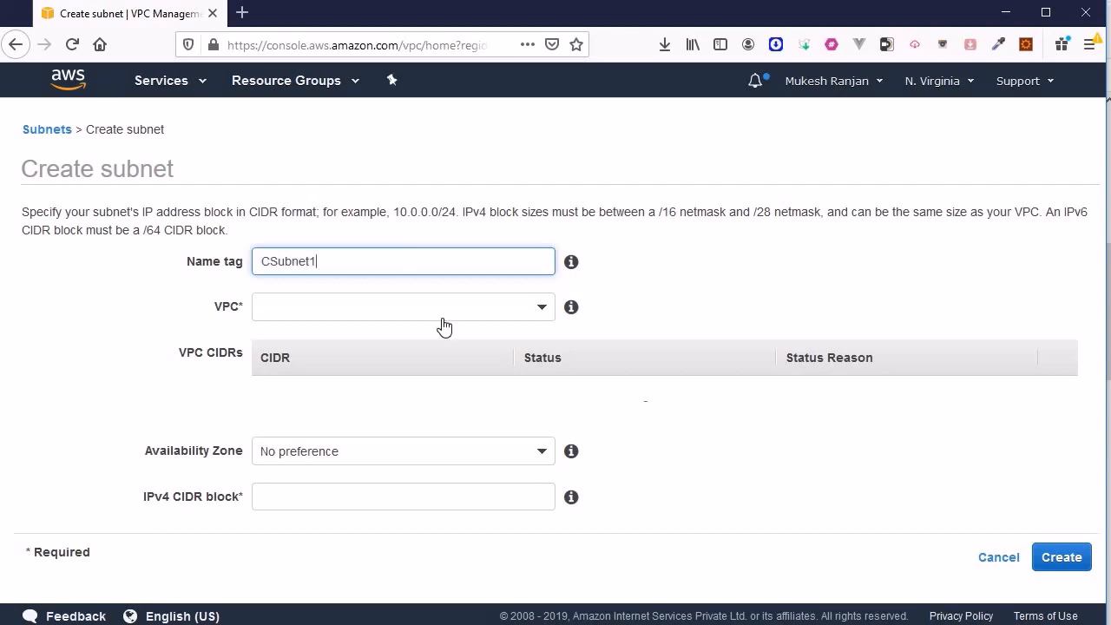
click(538, 313)
drag(397, 382, 472, 383)
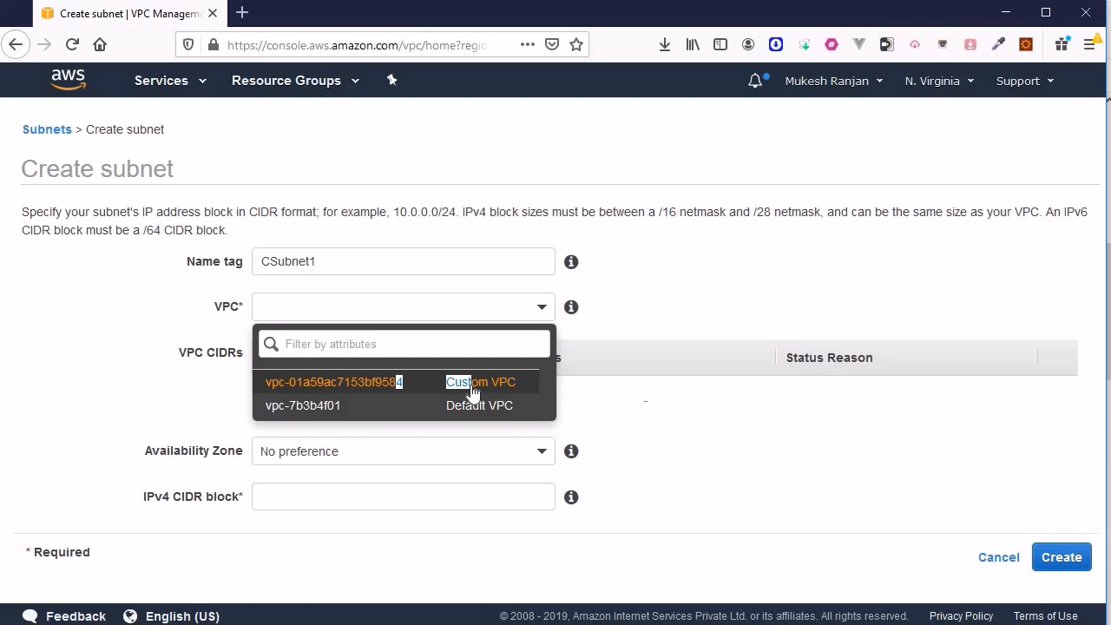
click(470, 385)
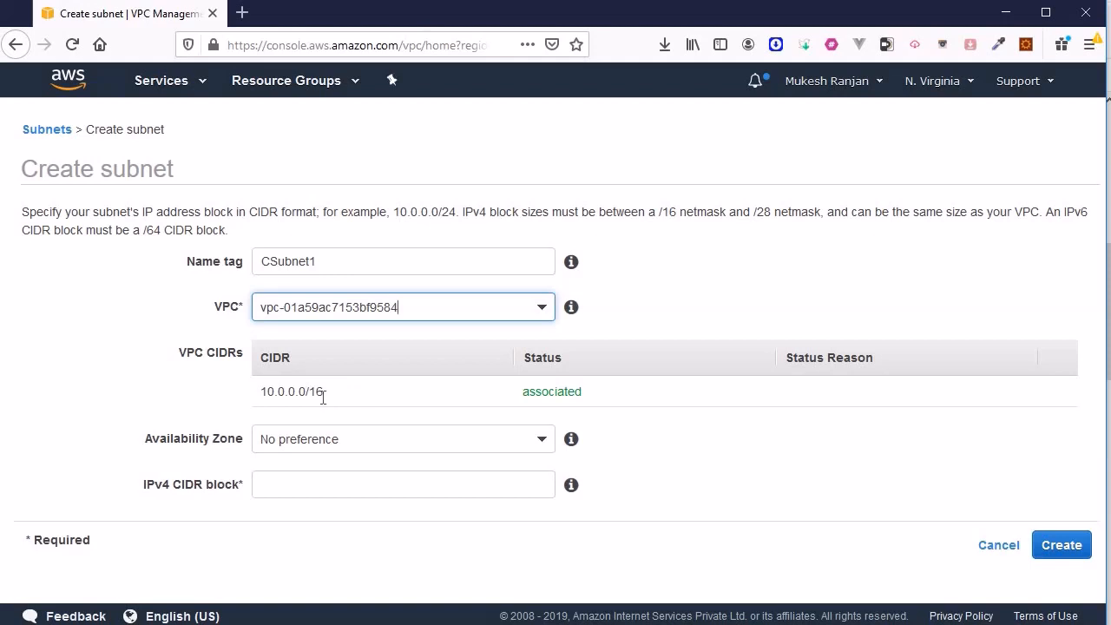
Set the new subnet's availability zone to us-east-1a
click(352, 440)
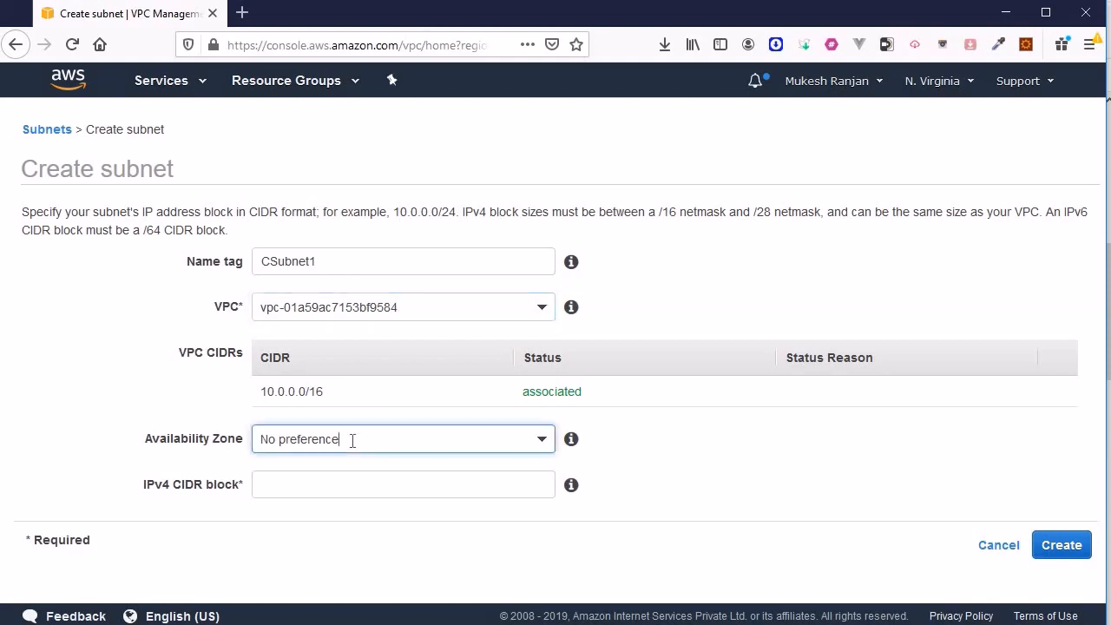
scroll(549, 330, down, 1)
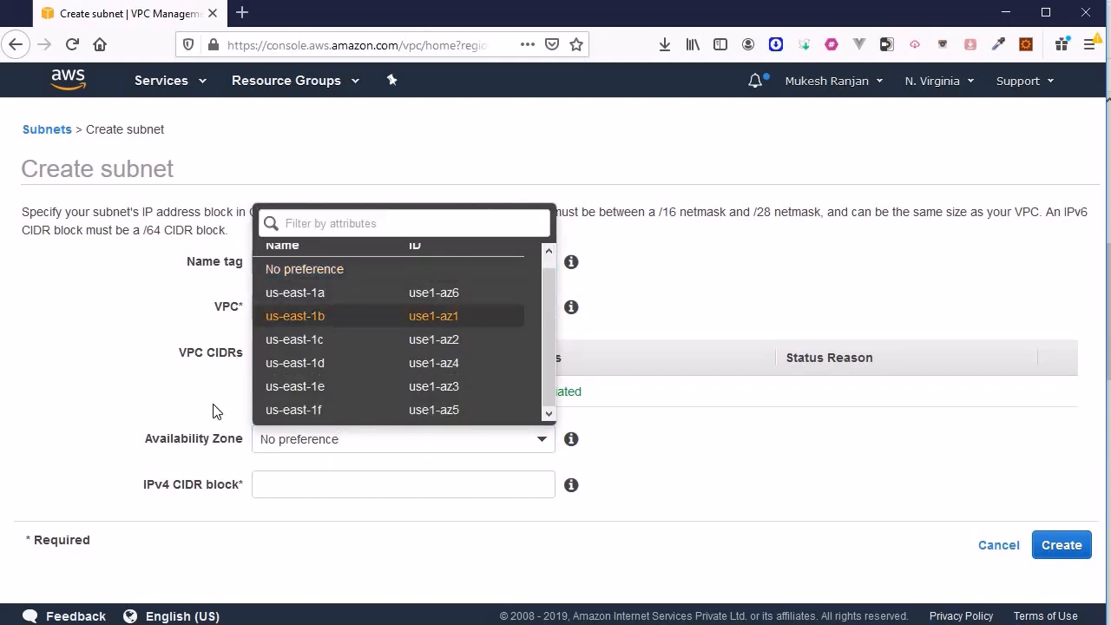
click(209, 437)
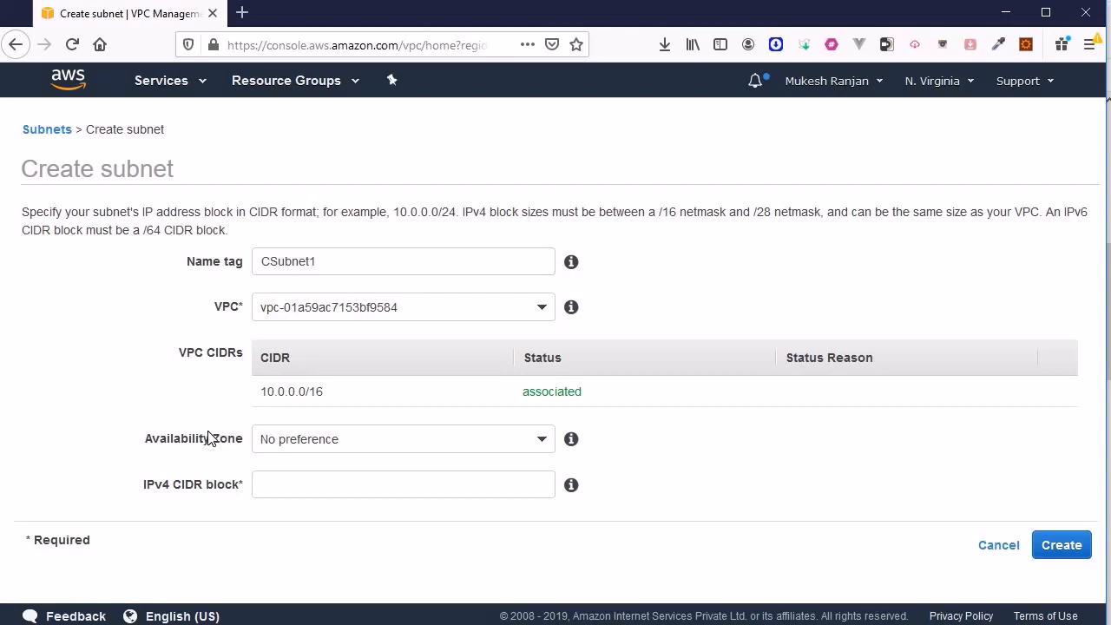
click(285, 491)
click(523, 440)
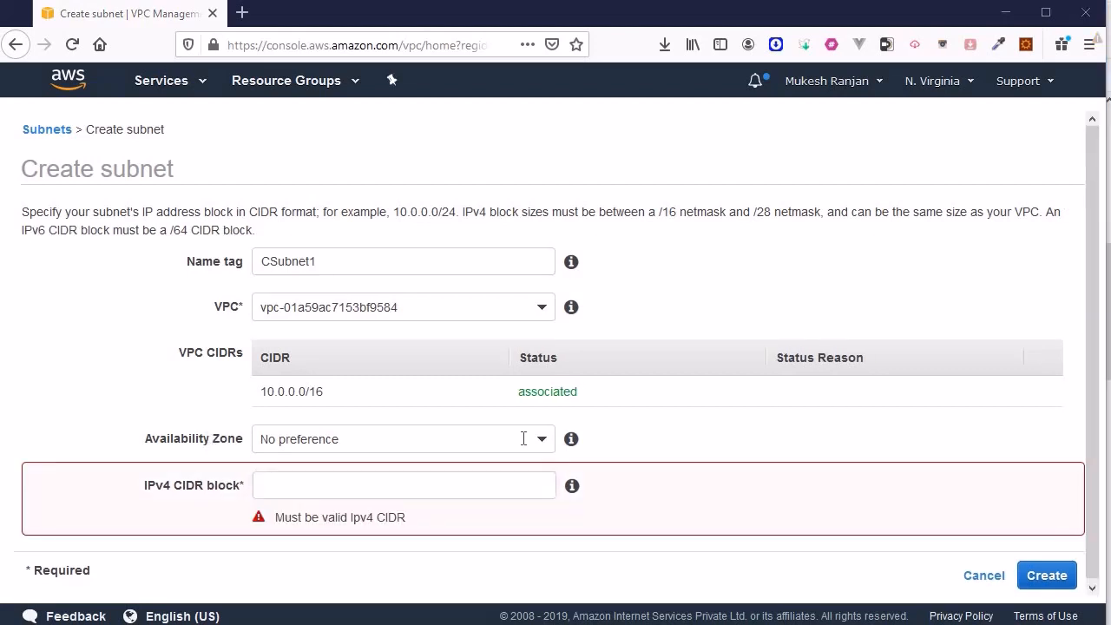
click(538, 447)
click(538, 447)
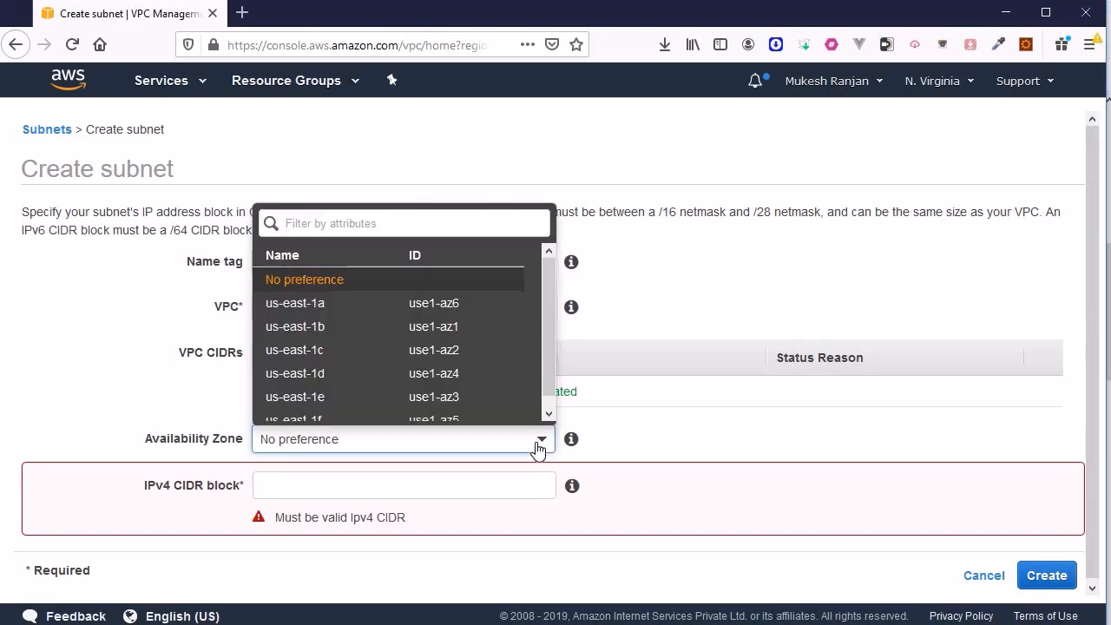
click(449, 310)
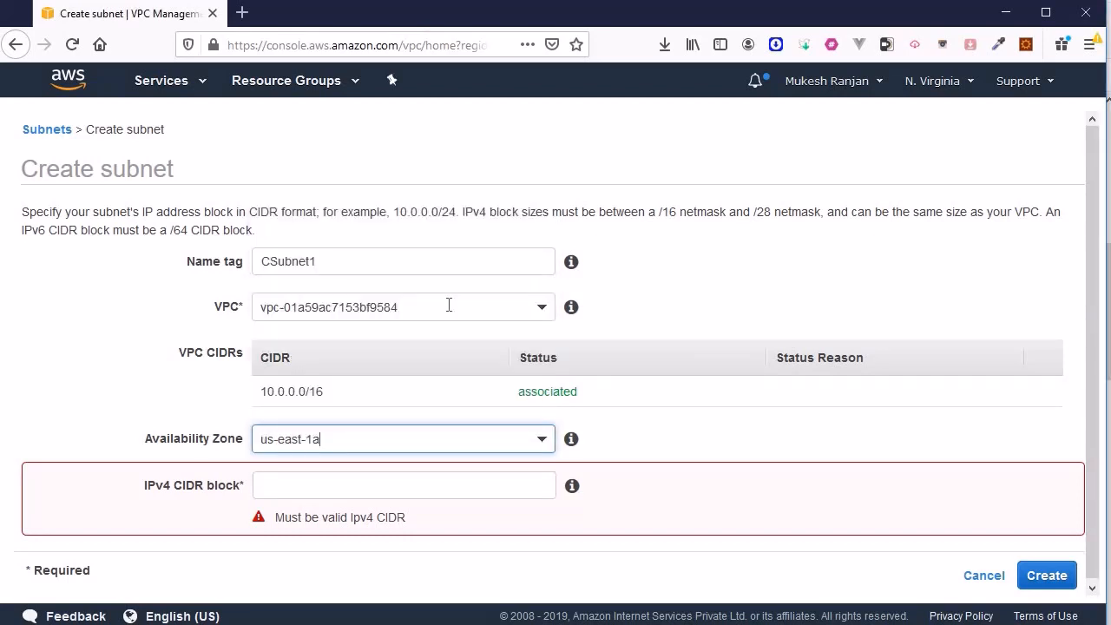
Give CSubnet1 the IPv4 CIDR block 10.0.1.0/24, create it and return to the subnet list
click(382, 484)
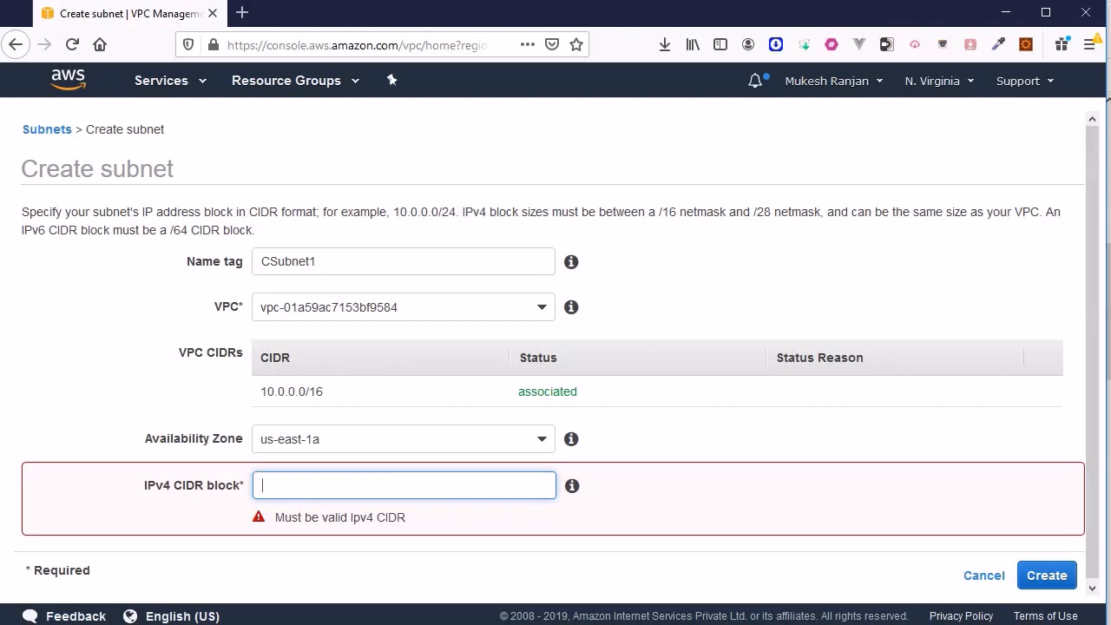
text(1)
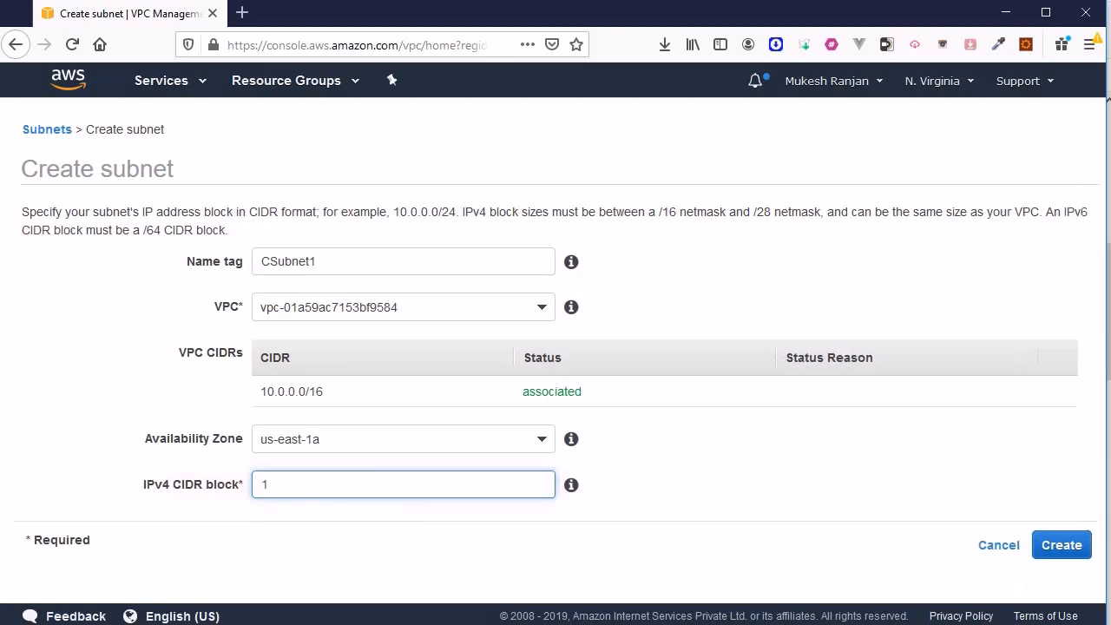
text(0.0.1.0/24)
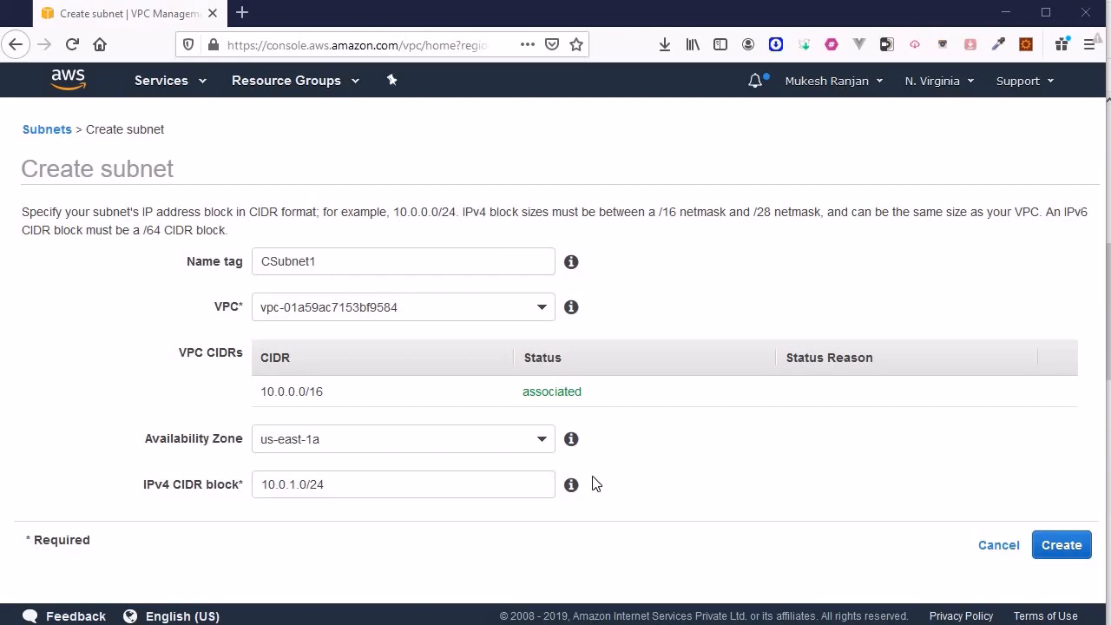
mouse_move(579, 493)
click(1060, 547)
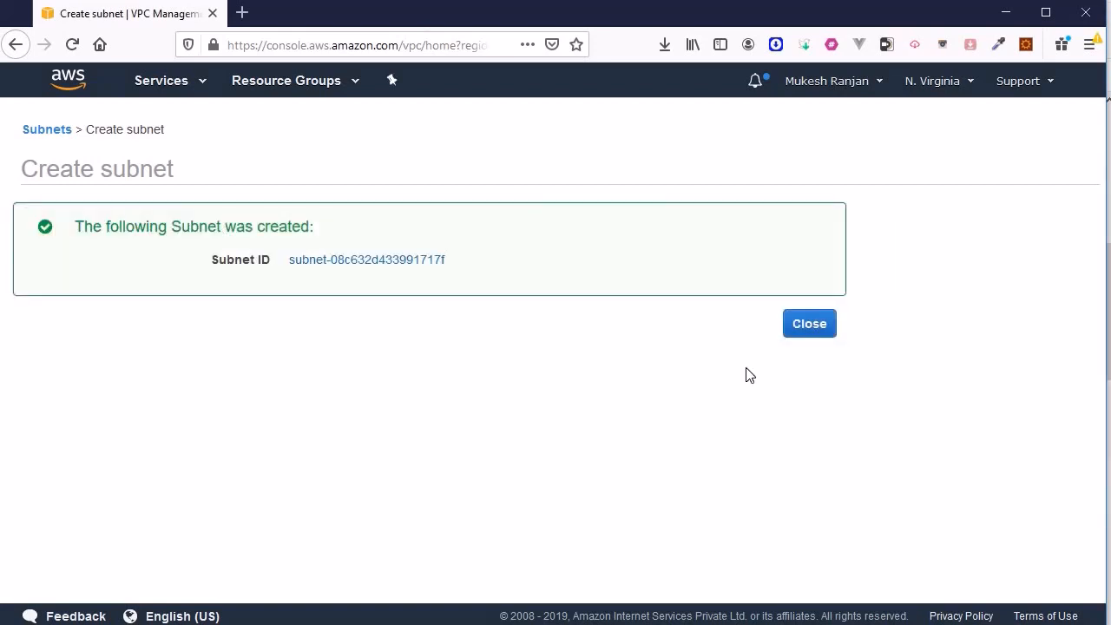
click(786, 330)
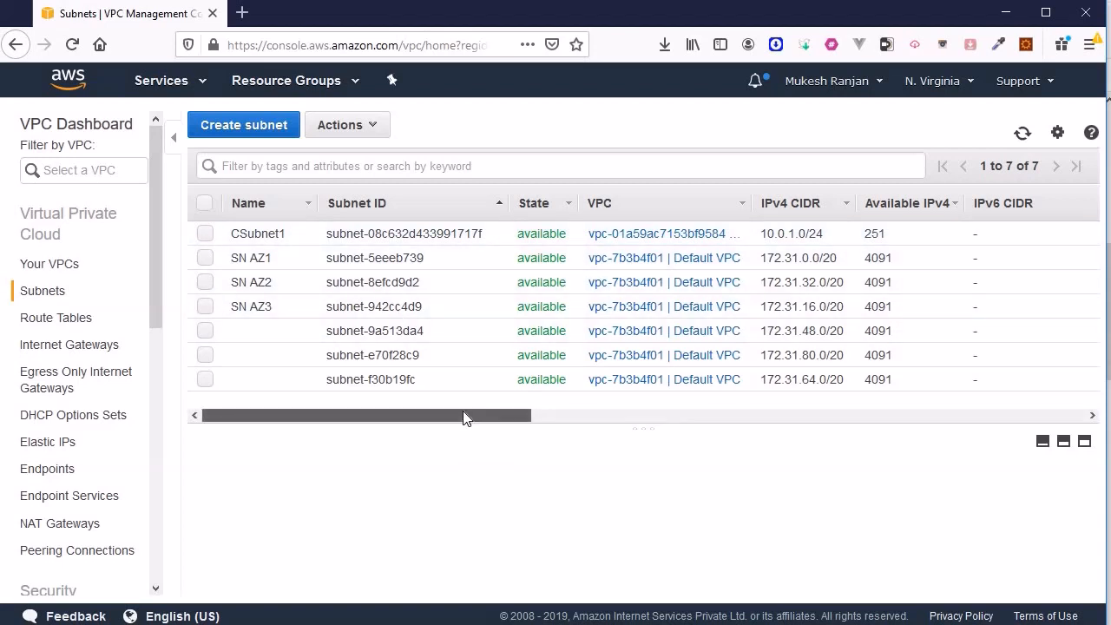
Switch to Calculator and subtract the new subnet's prefix length, 24, from 32
drag(463, 413, 569, 414)
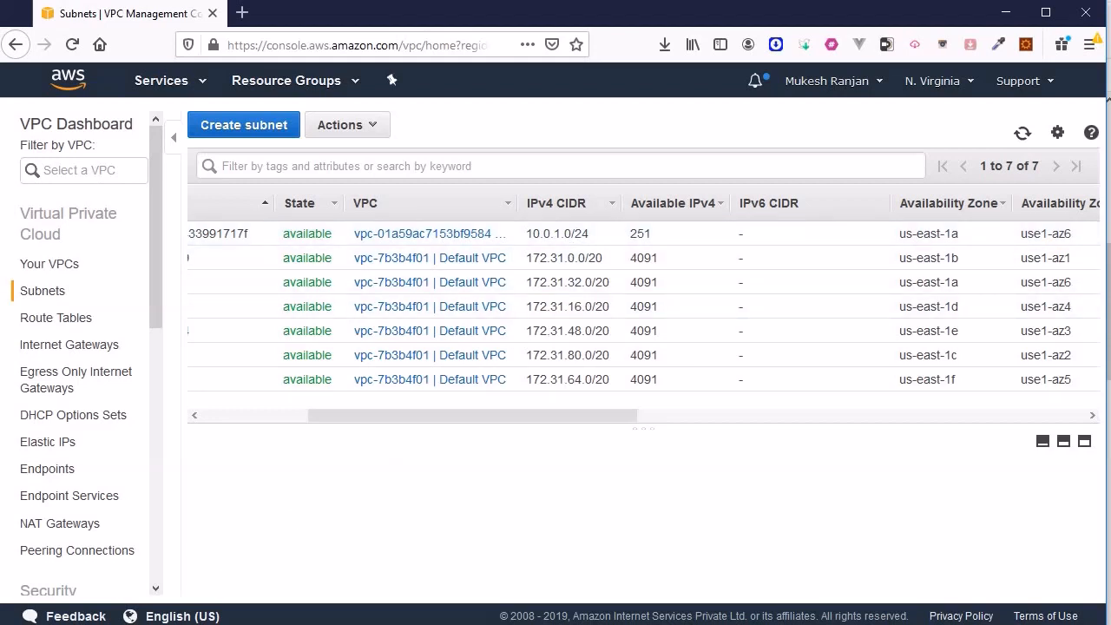
key(alt+Tab)
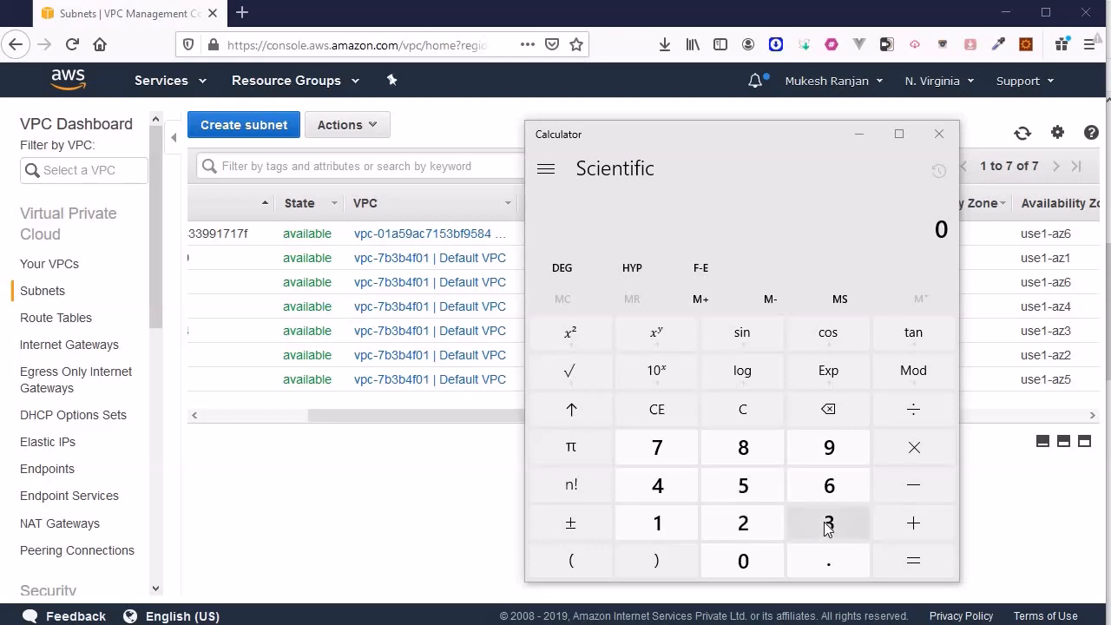
drag(687, 140, 259, 127)
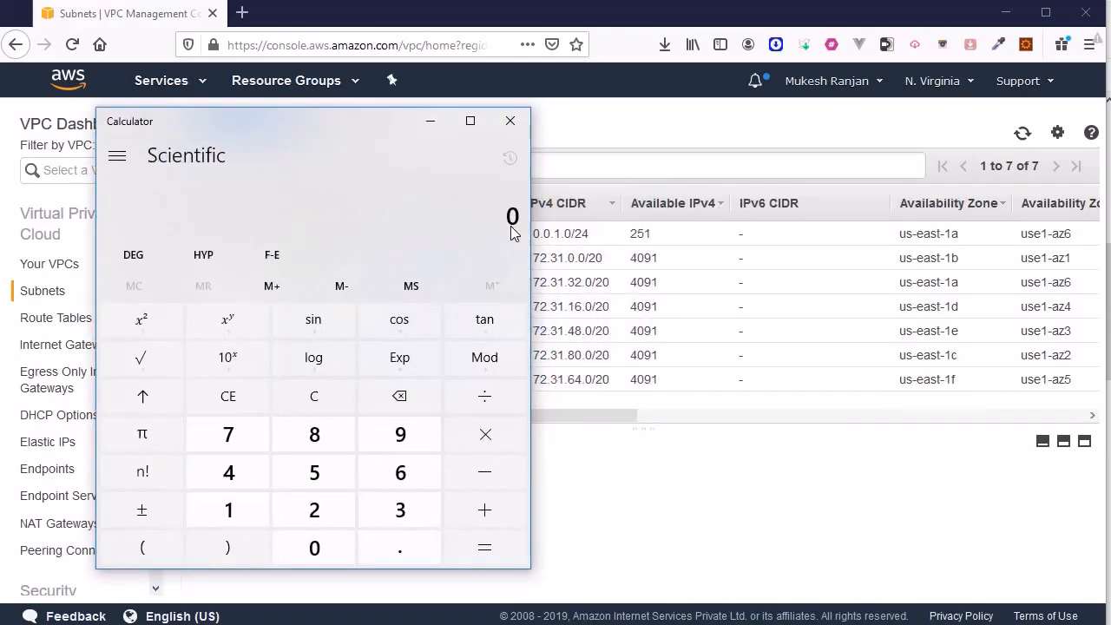
click(398, 499)
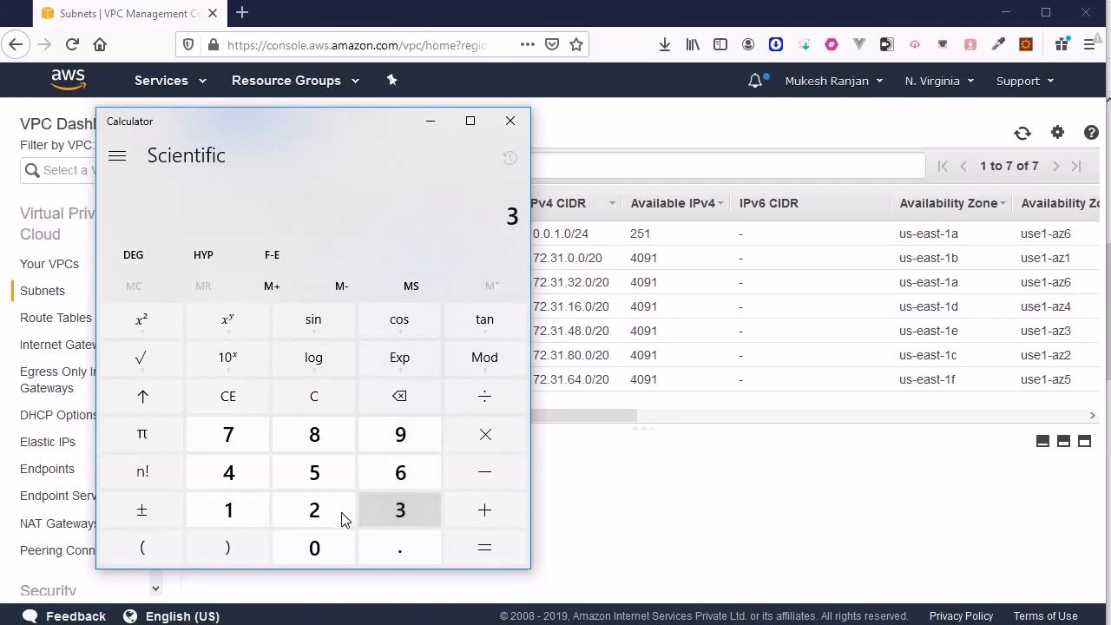
click(337, 513)
click(496, 472)
click(314, 511)
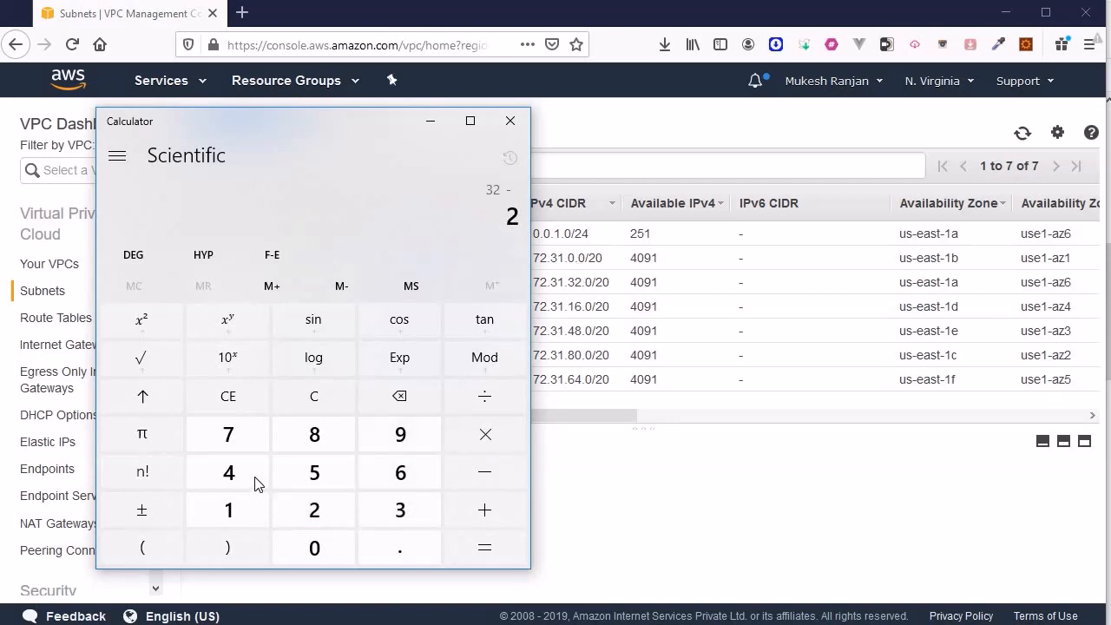
click(255, 483)
click(452, 545)
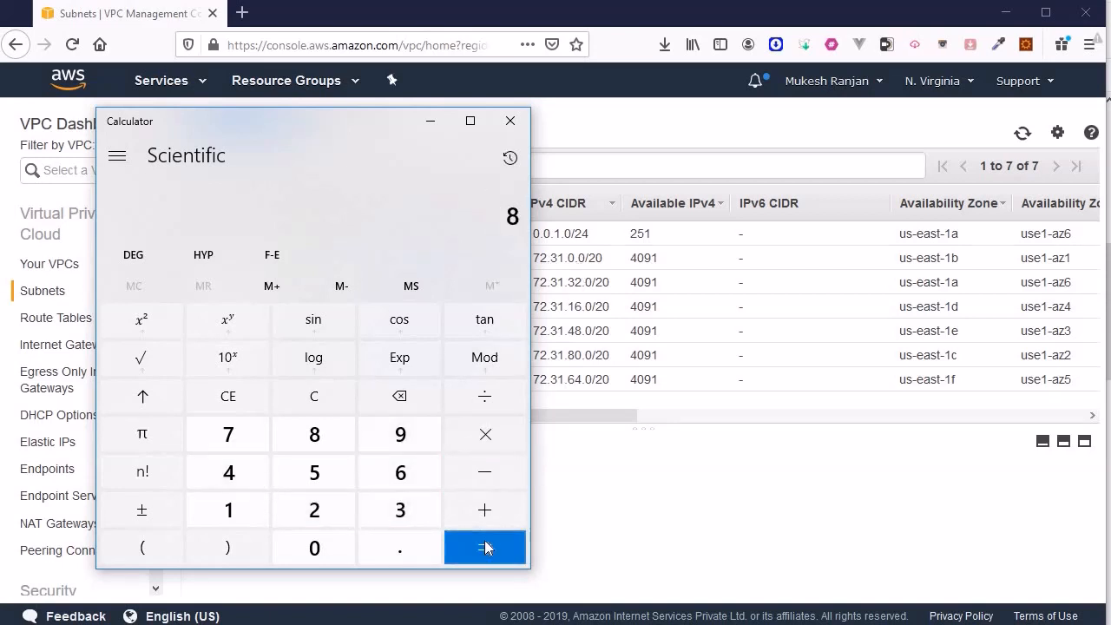
Calculate 2 to the power of 8 for the number of addresses in the subnet
click(333, 512)
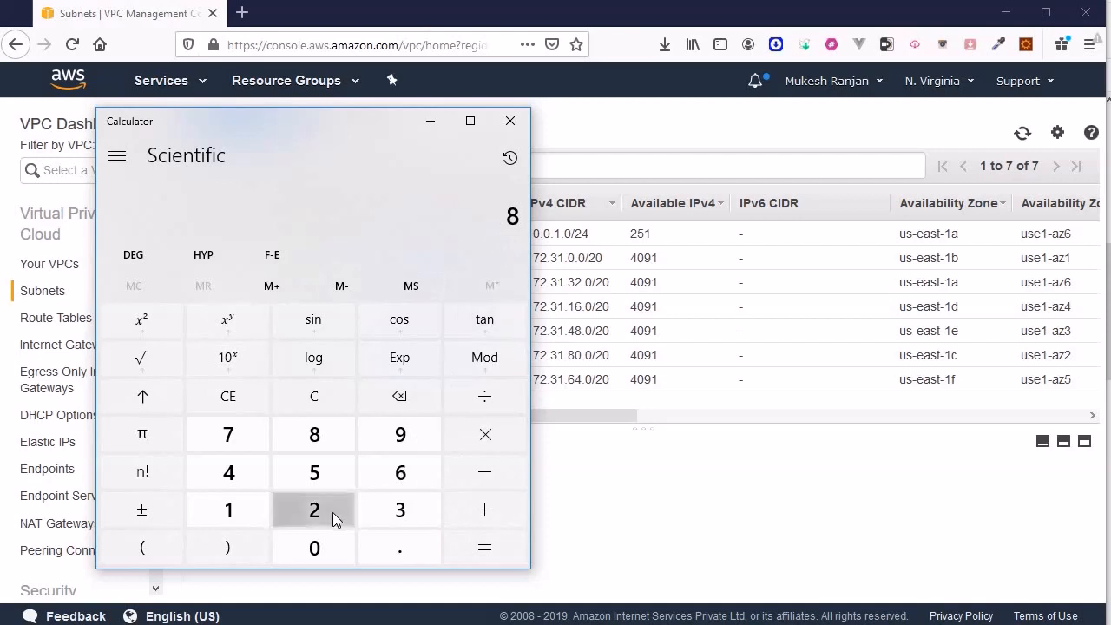
click(227, 319)
key(8)
click(507, 557)
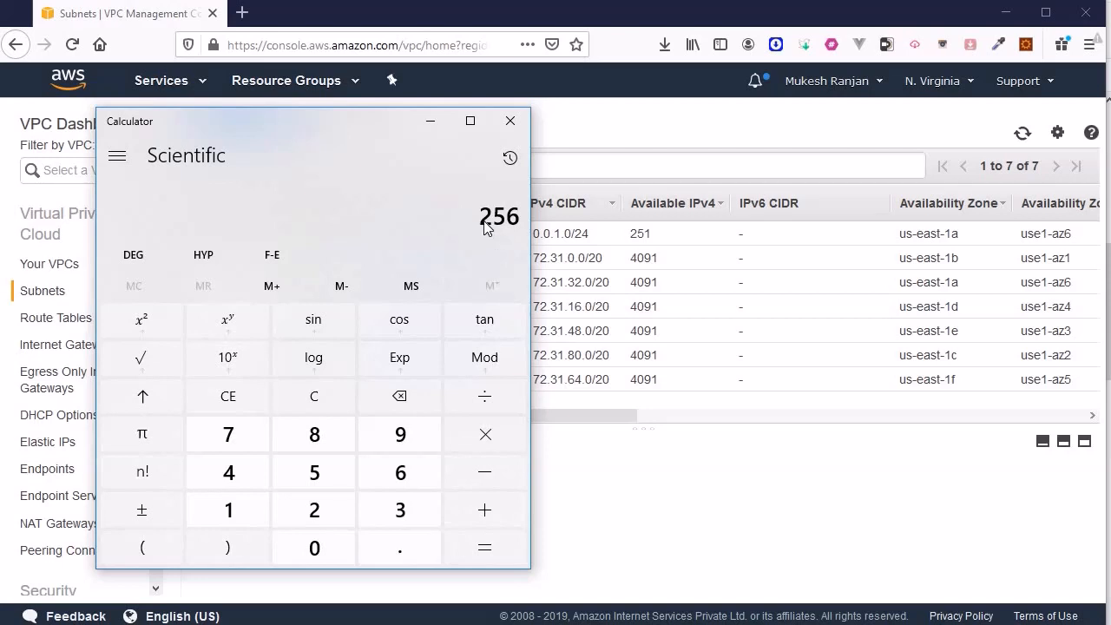
Subtract 5 from the calculated address count and return to the subnet list in the AWS console
click(483, 486)
click(315, 472)
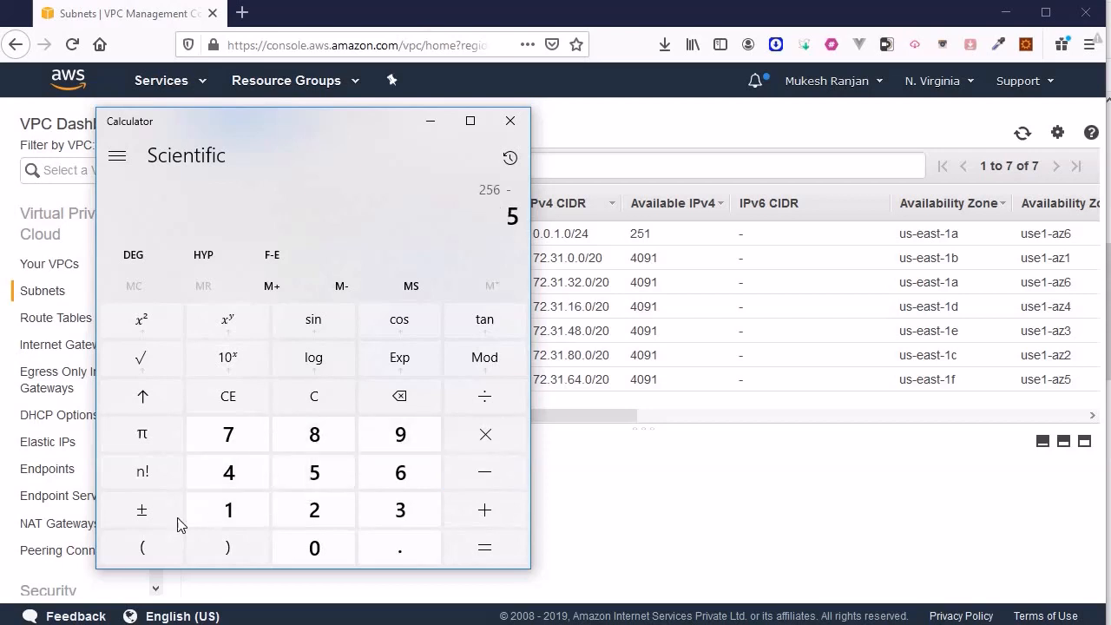
key(Return)
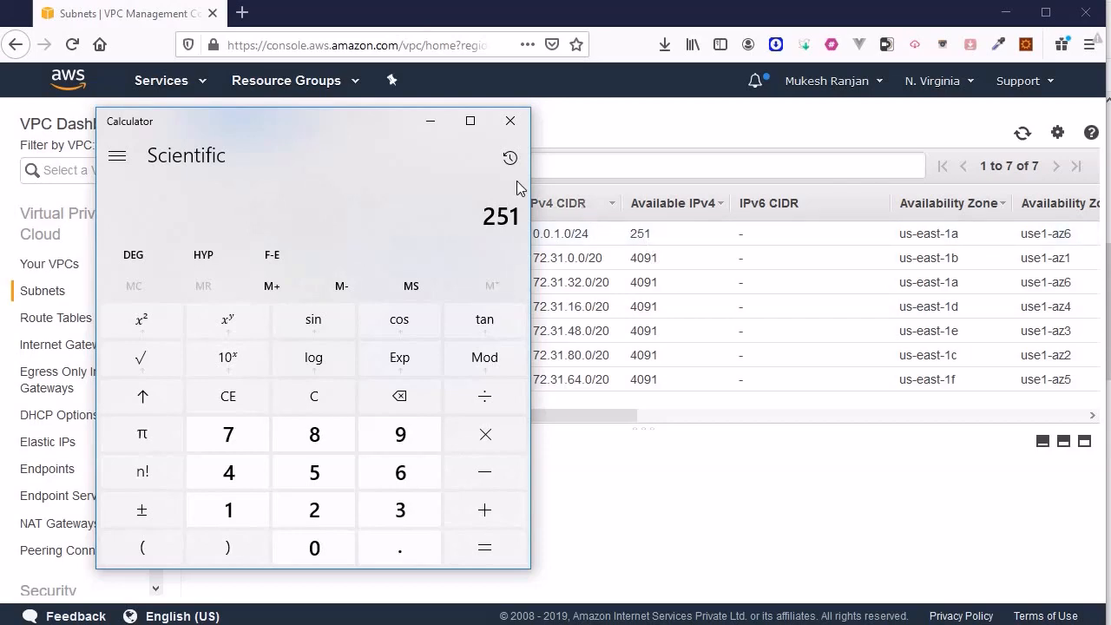
click(431, 132)
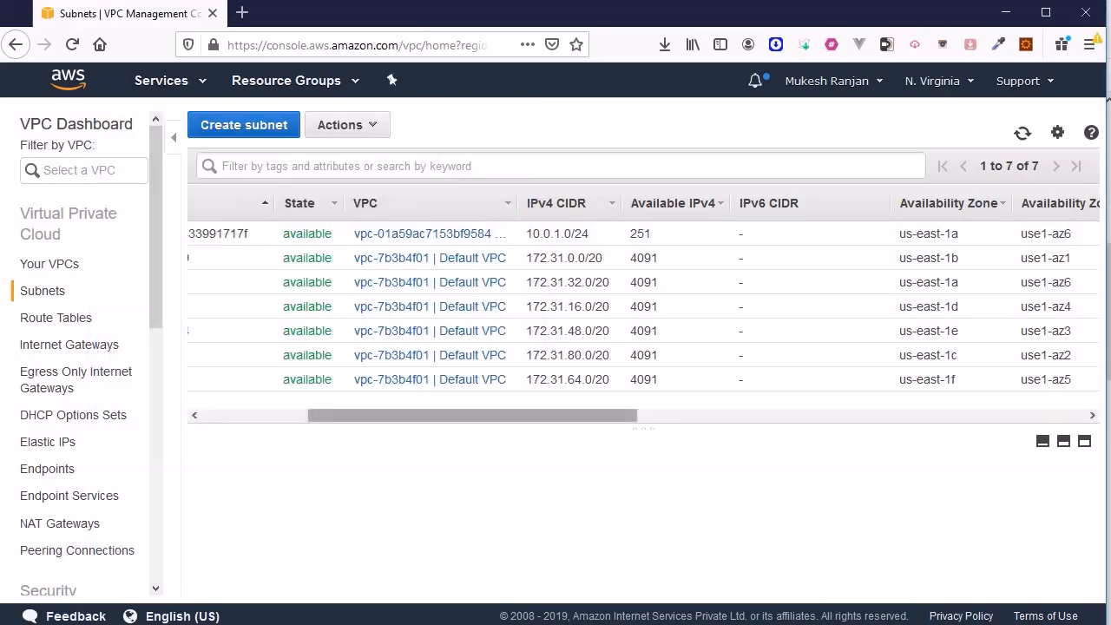
Check the availability zone, route table, network ACL and default subnet setting of the listed subnets
scroll(717, 452, right, 5)
scroll(764, 471, right, 3)
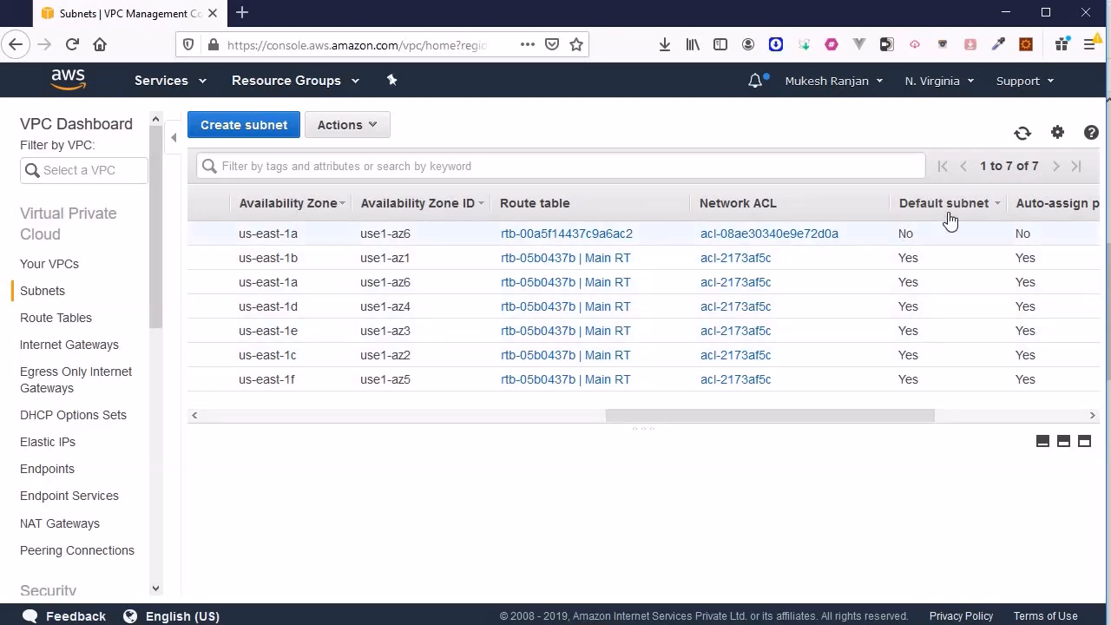
drag(907, 416, 446, 459)
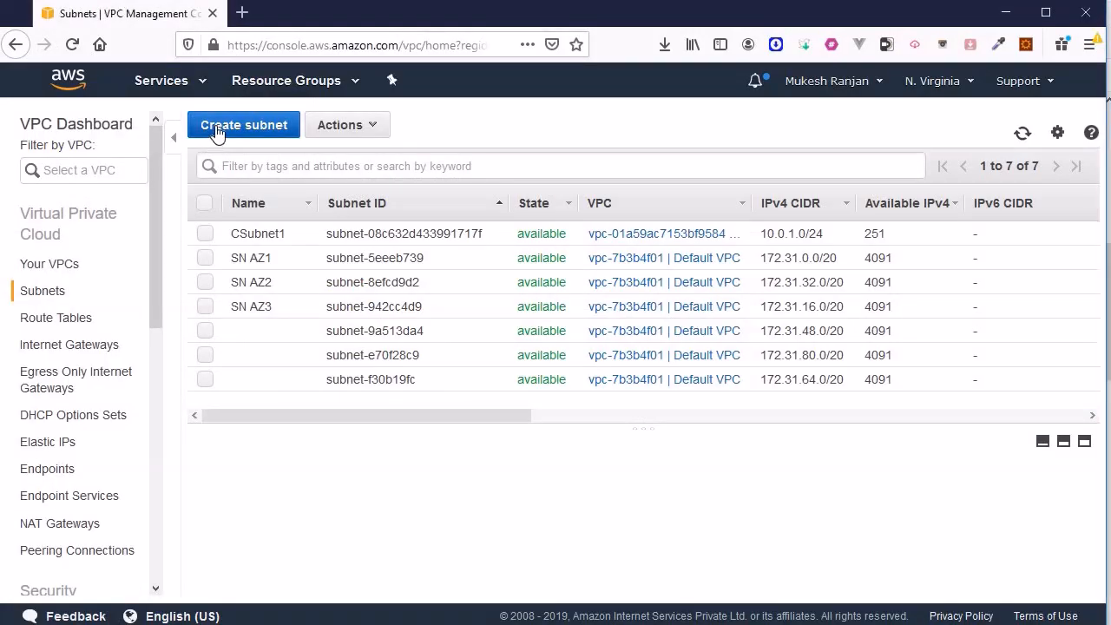
Start a new subnet named CSubnet2 in the Custom VPC, in availability zone us-east-1b
click(218, 129)
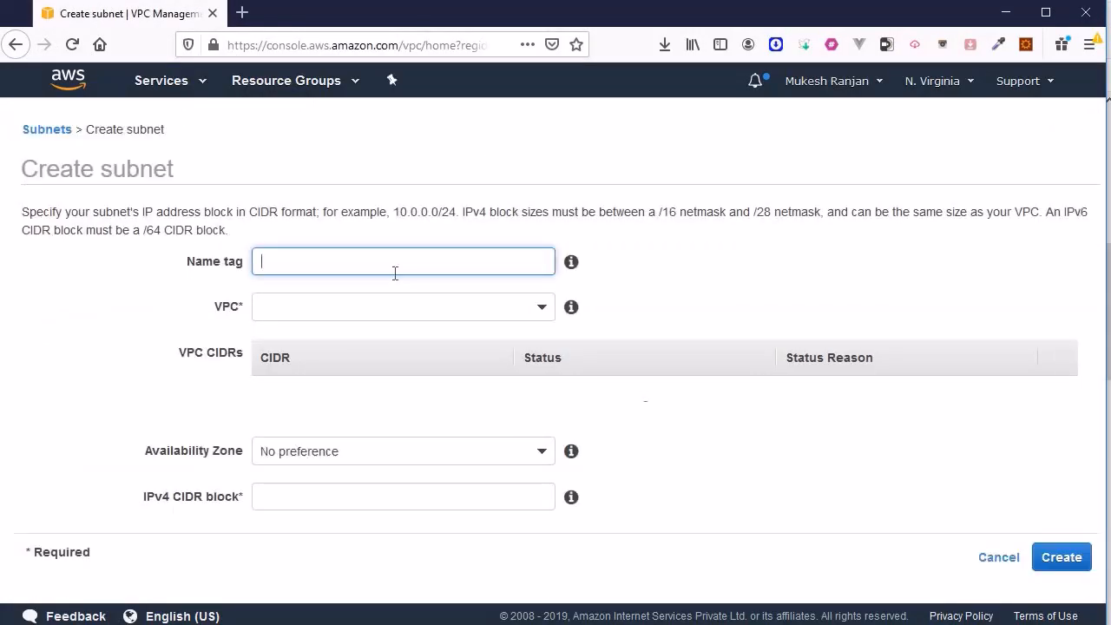
text(CSubnet2)
click(393, 313)
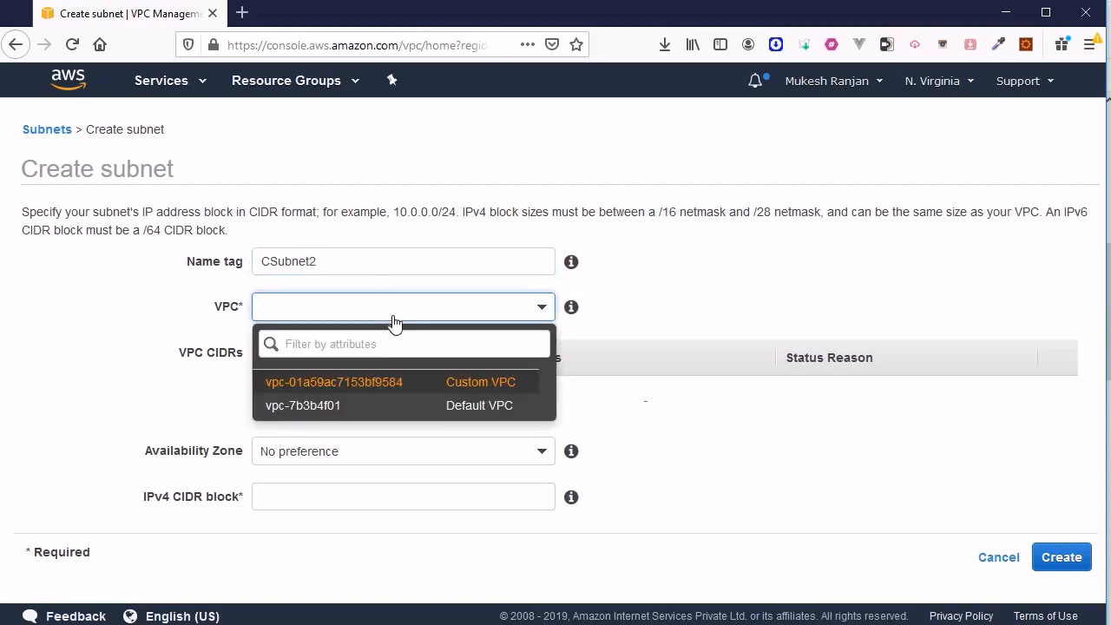
click(355, 390)
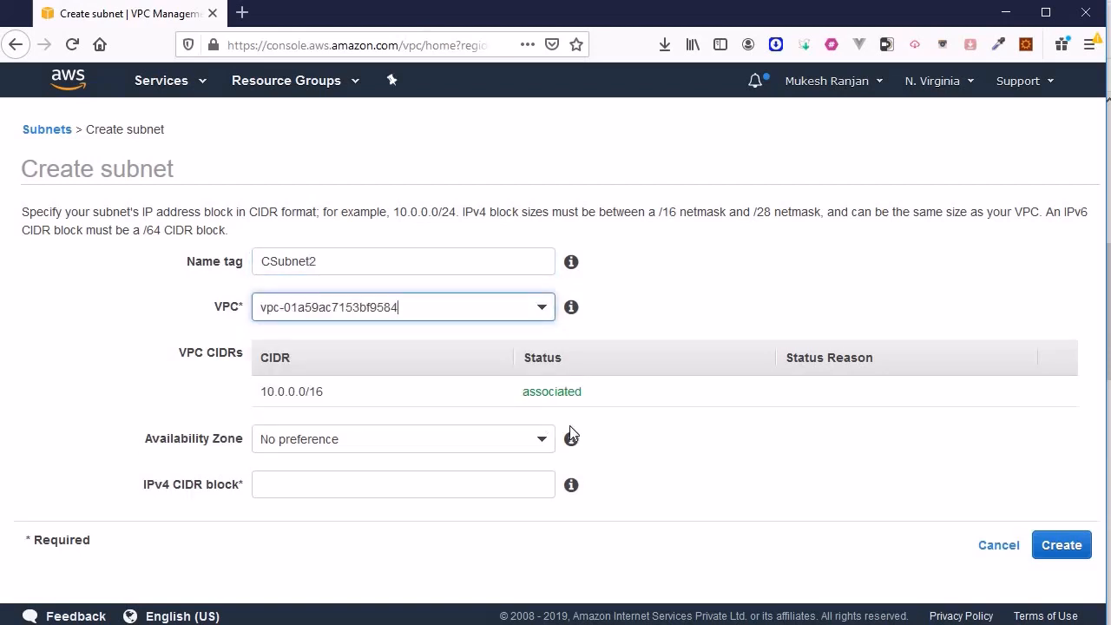
click(539, 443)
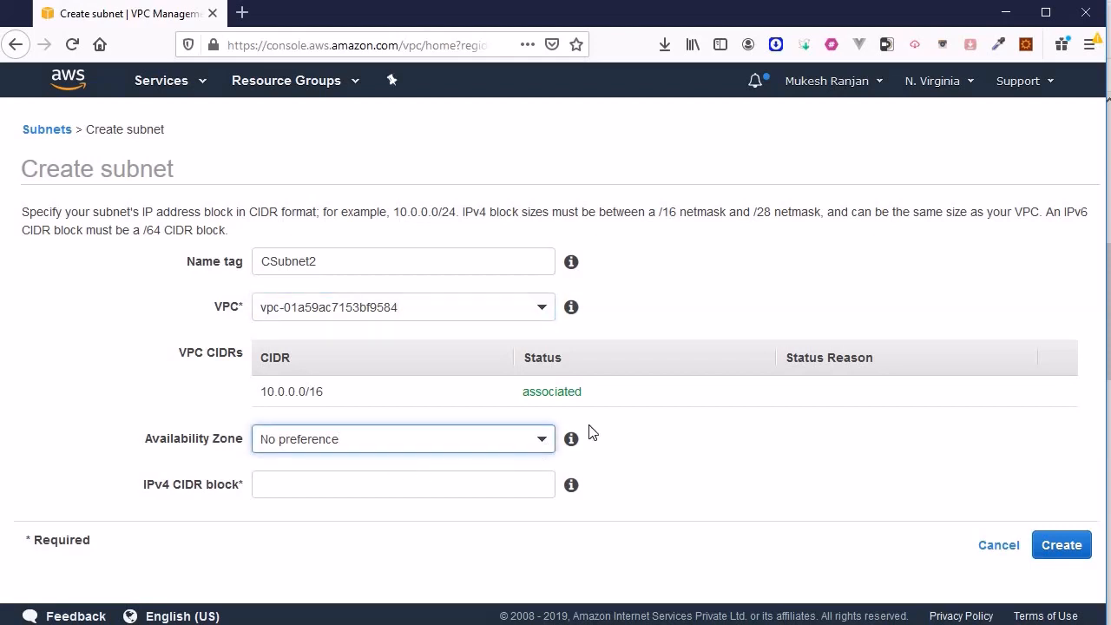
click(520, 438)
click(360, 318)
Set the subnet's IPv4 CIDR block to 10.0.2.0/24, create it and return to the subnet list
click(404, 485)
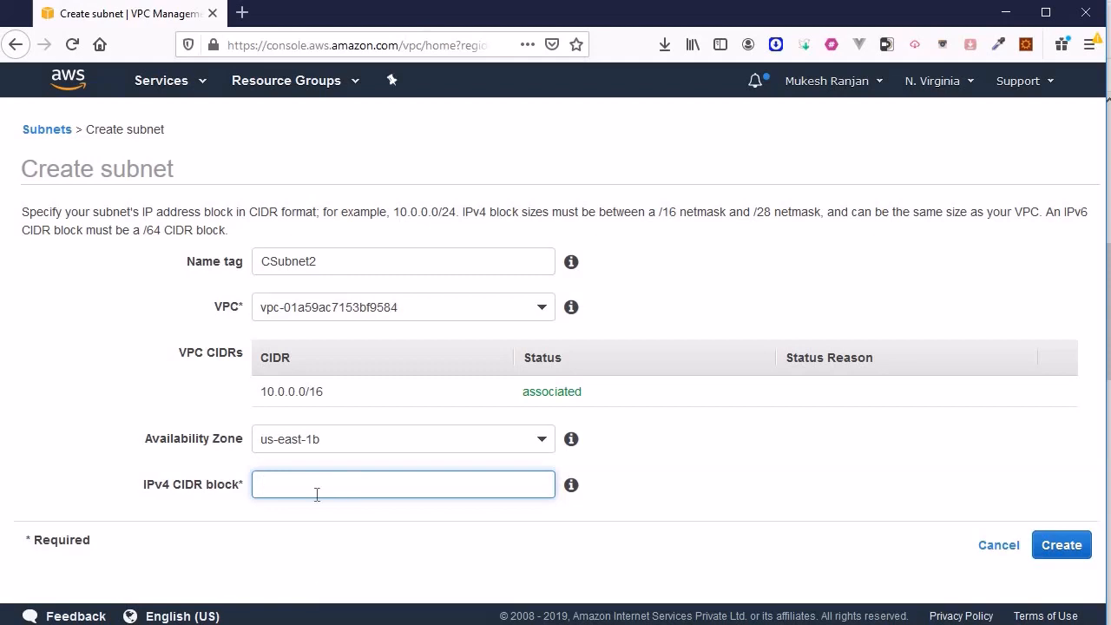
text(10.0.2)
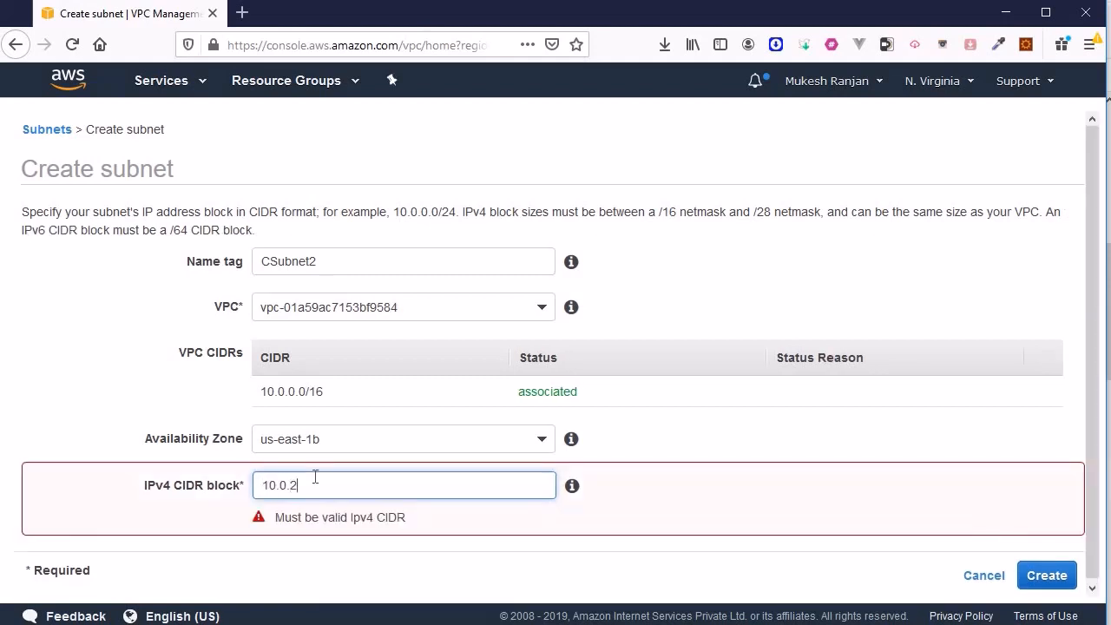
text(.0)
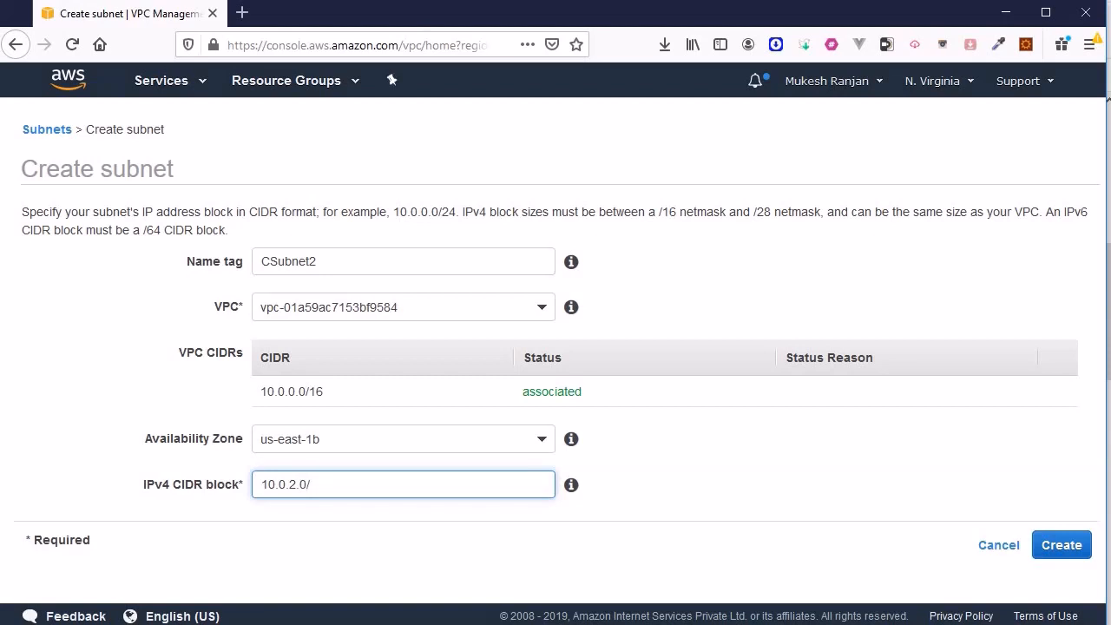
text(/24)
click(1050, 544)
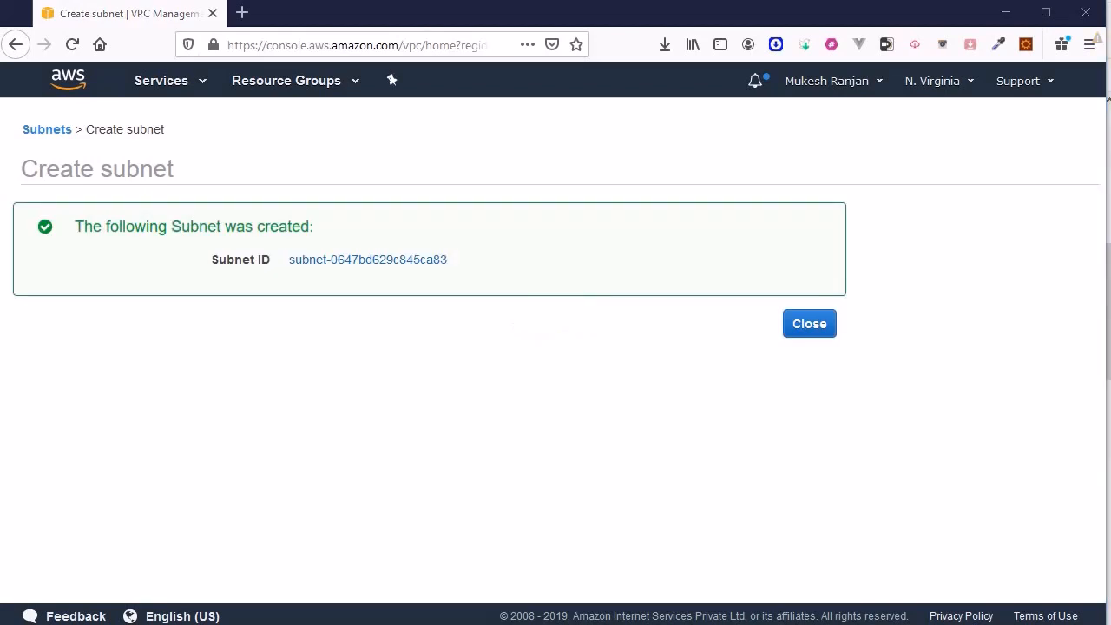
click(792, 321)
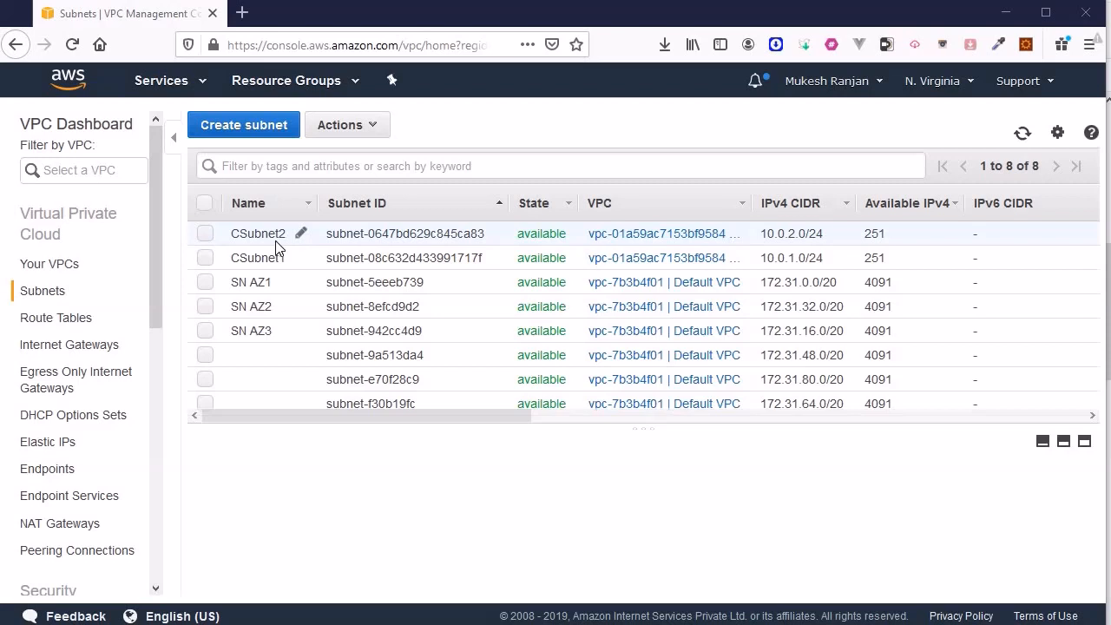
Create an internet gateway named CIGW
click(87, 344)
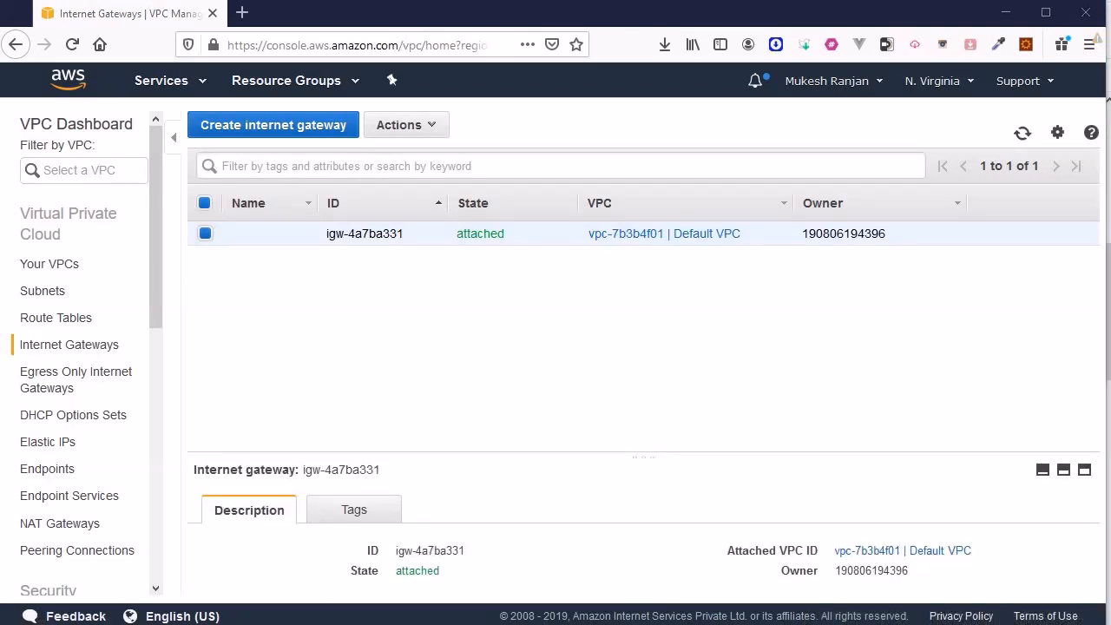
click(344, 130)
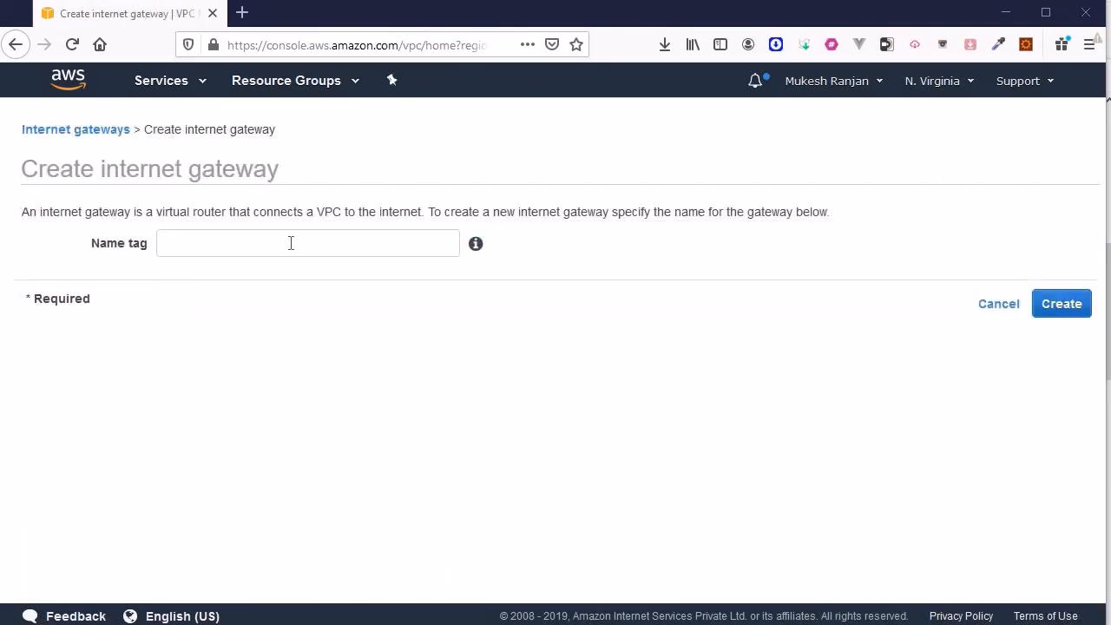
click(291, 243)
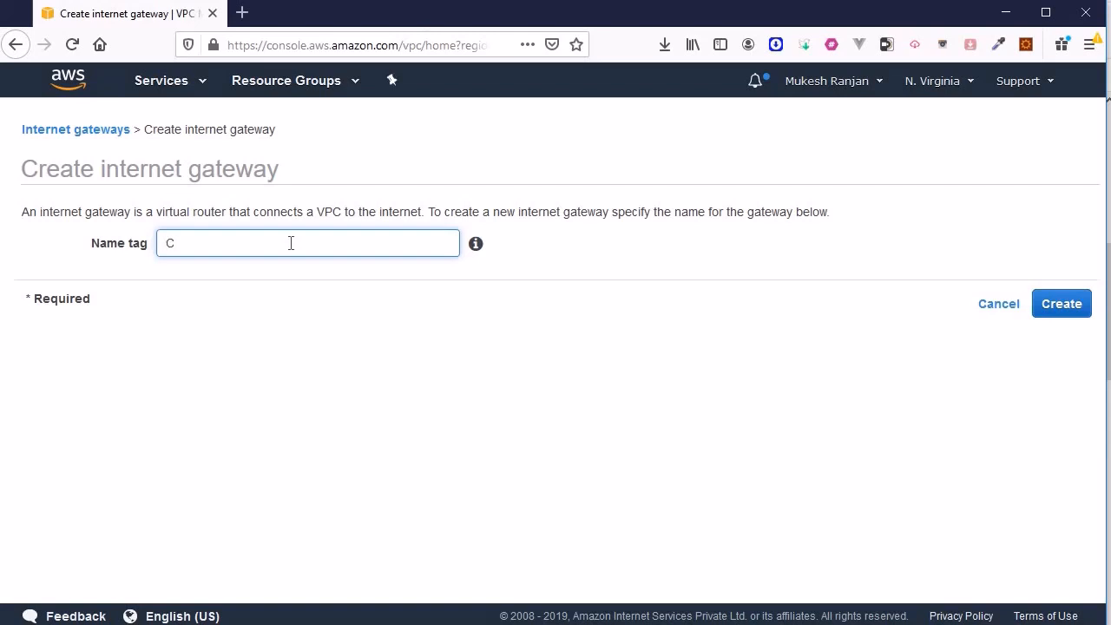
text(CIGW)
click(1055, 303)
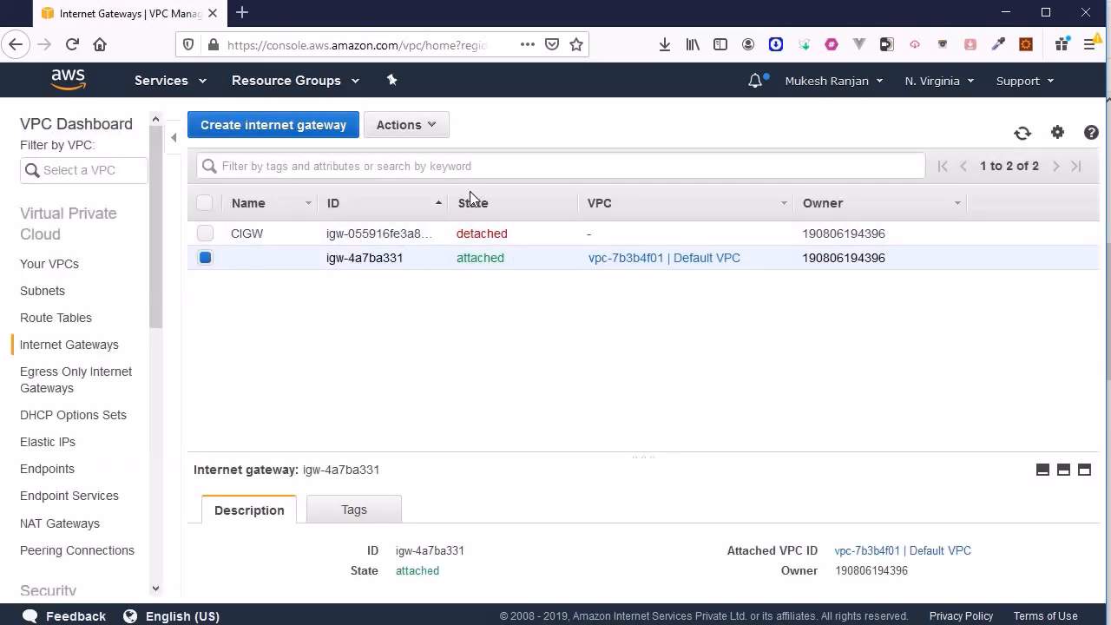
Attach the CIGW internet gateway to the Custom VPC
click(205, 233)
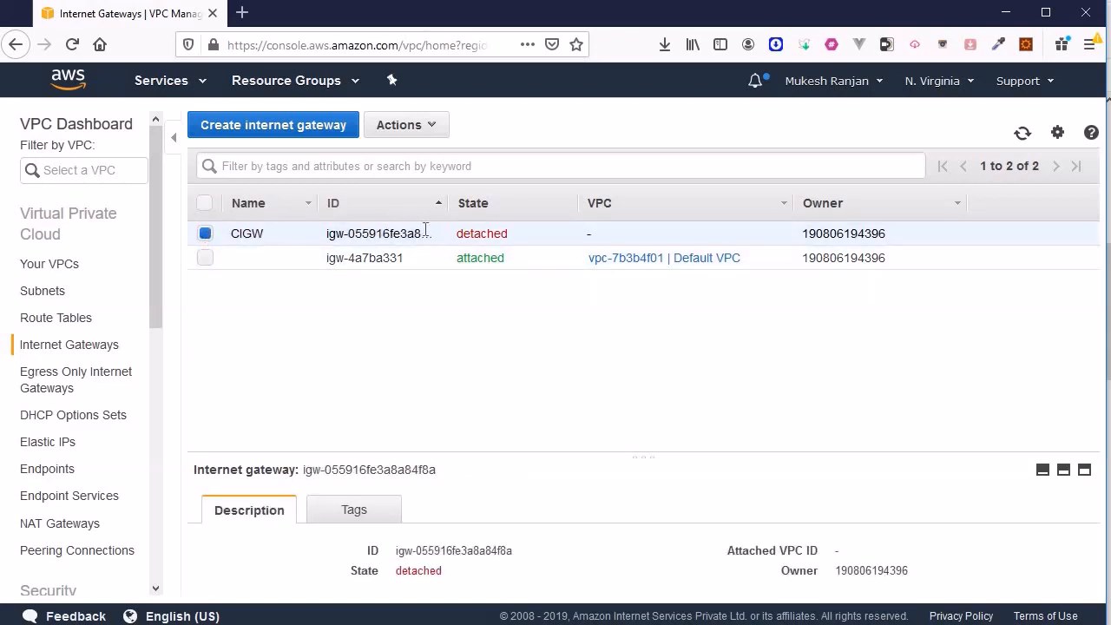
click(439, 130)
click(425, 177)
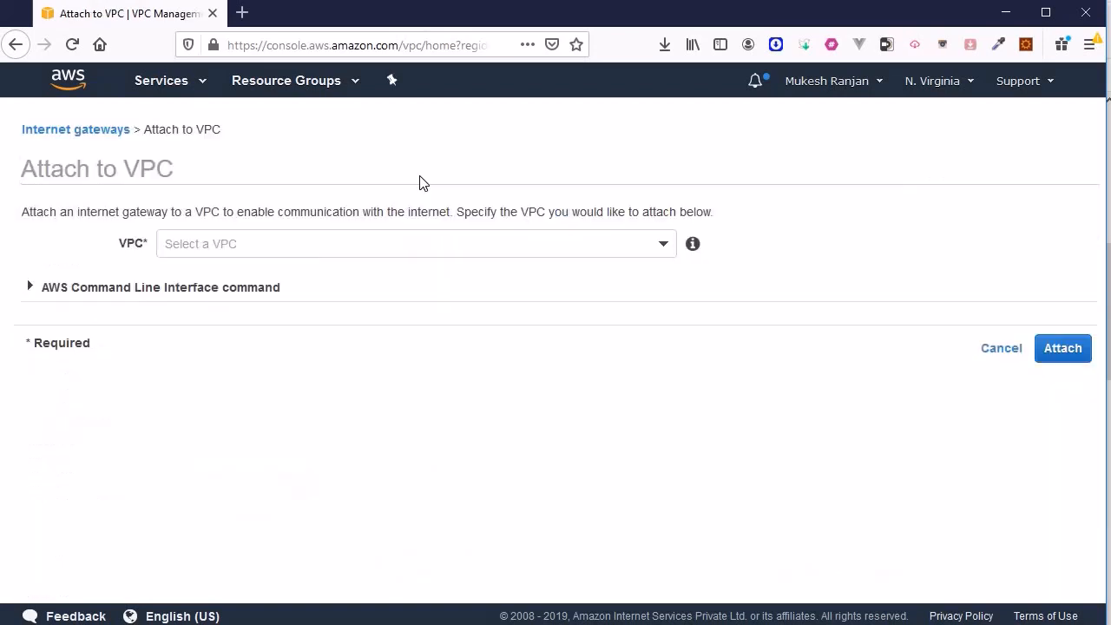
click(667, 247)
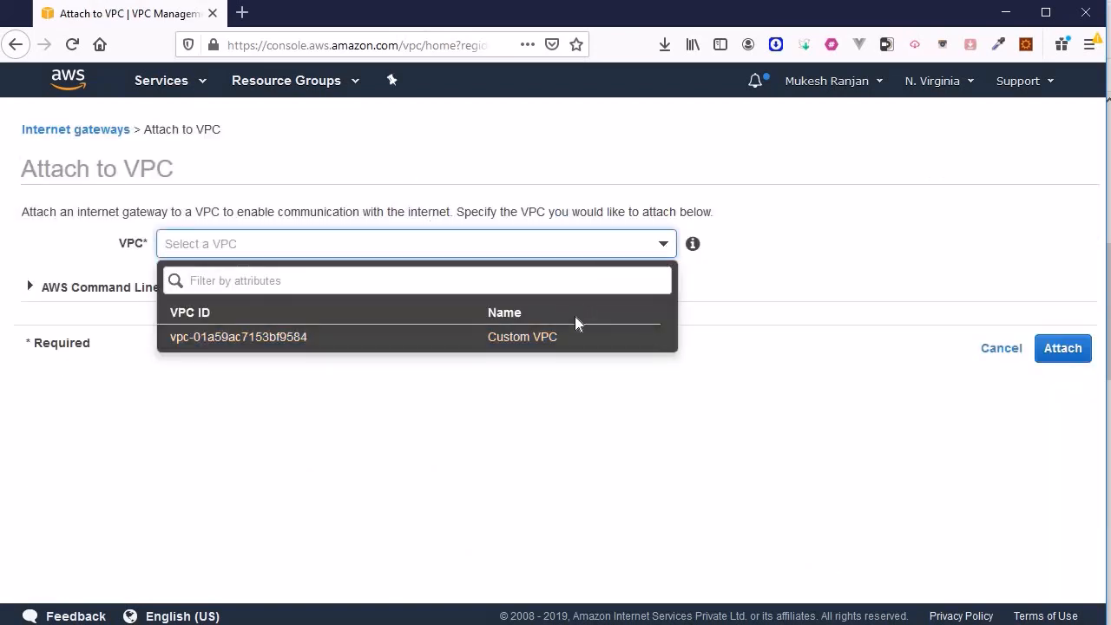
click(575, 336)
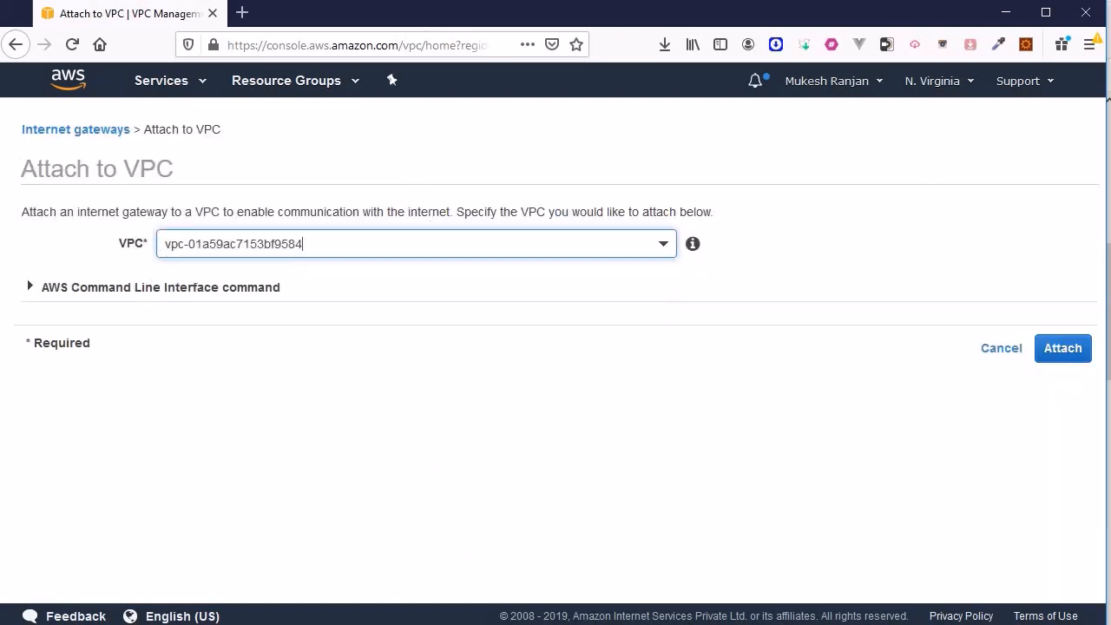
click(1070, 352)
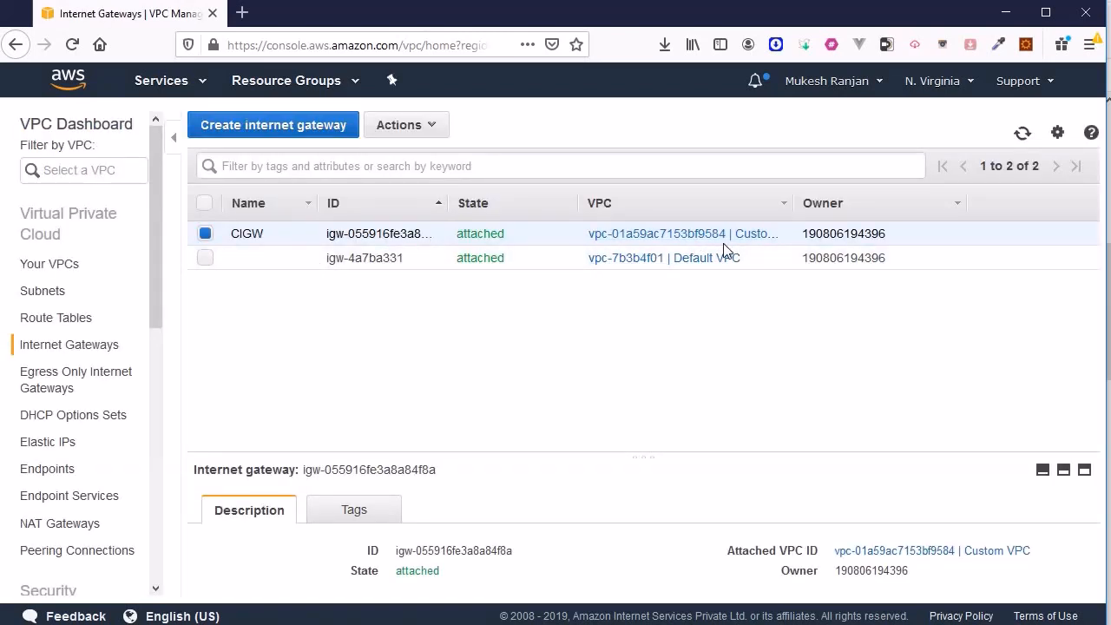
click(800, 208)
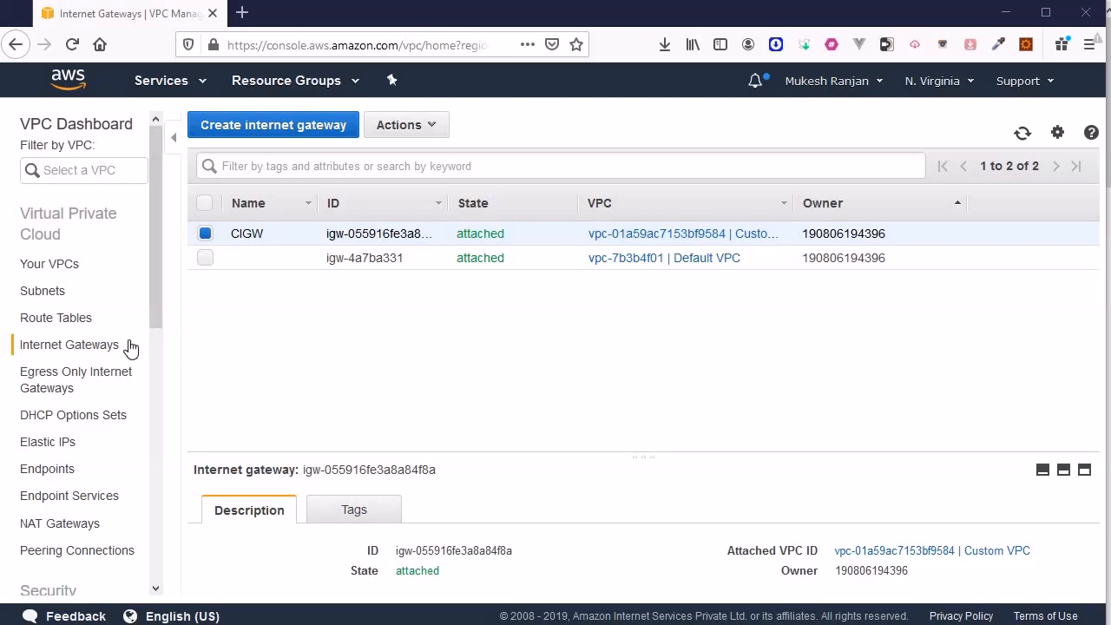
Create a route table named CRouteTable in the Custom VPC and return to the route table list
click(83, 322)
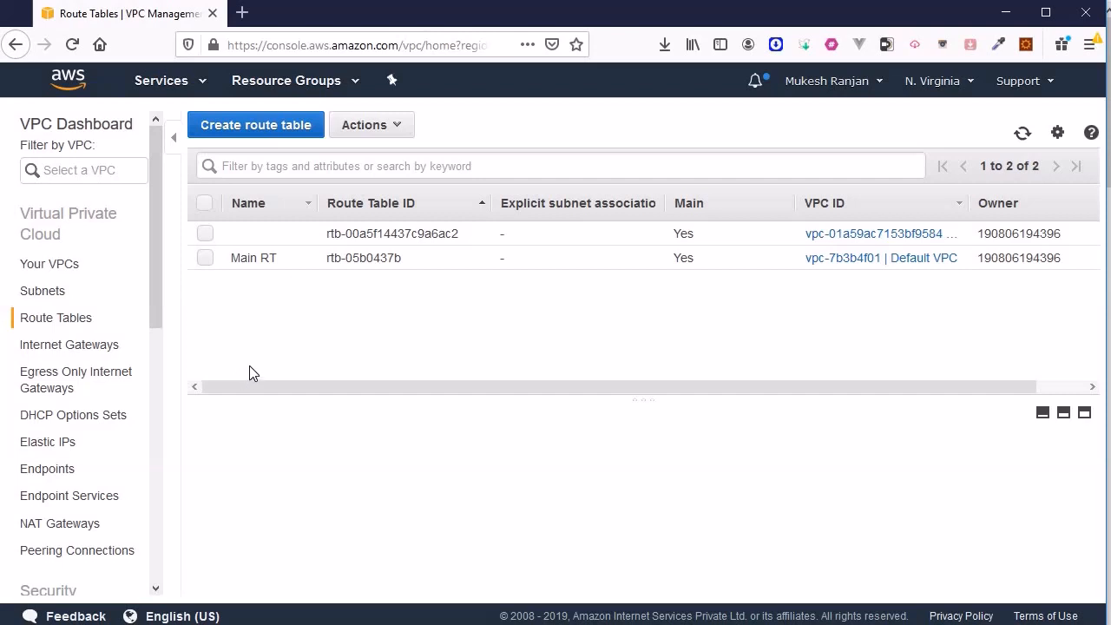
click(298, 136)
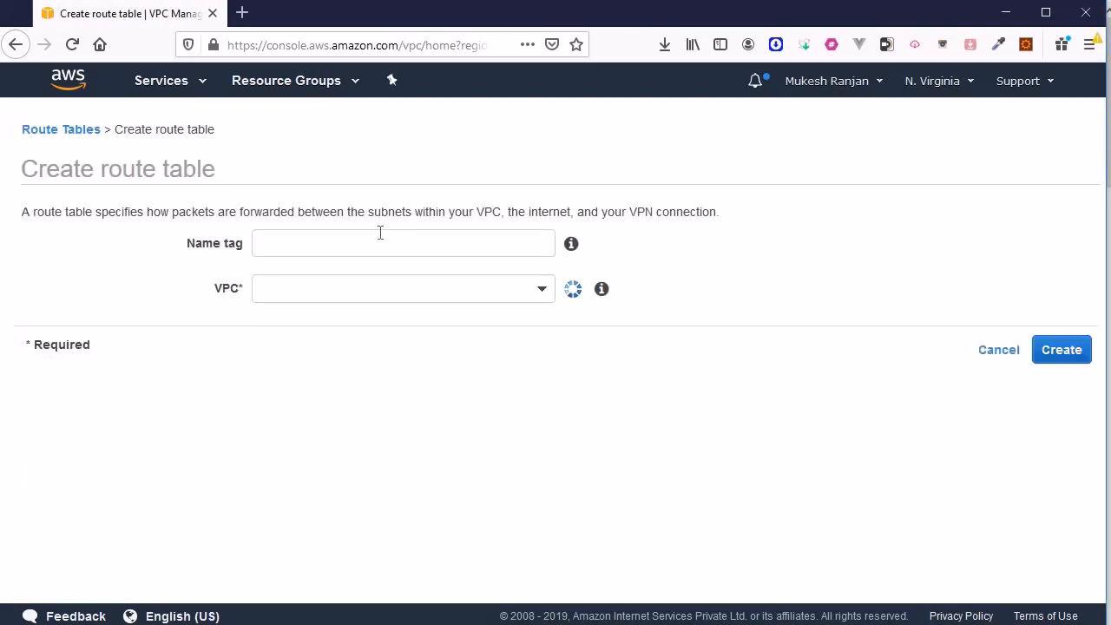
click(425, 245)
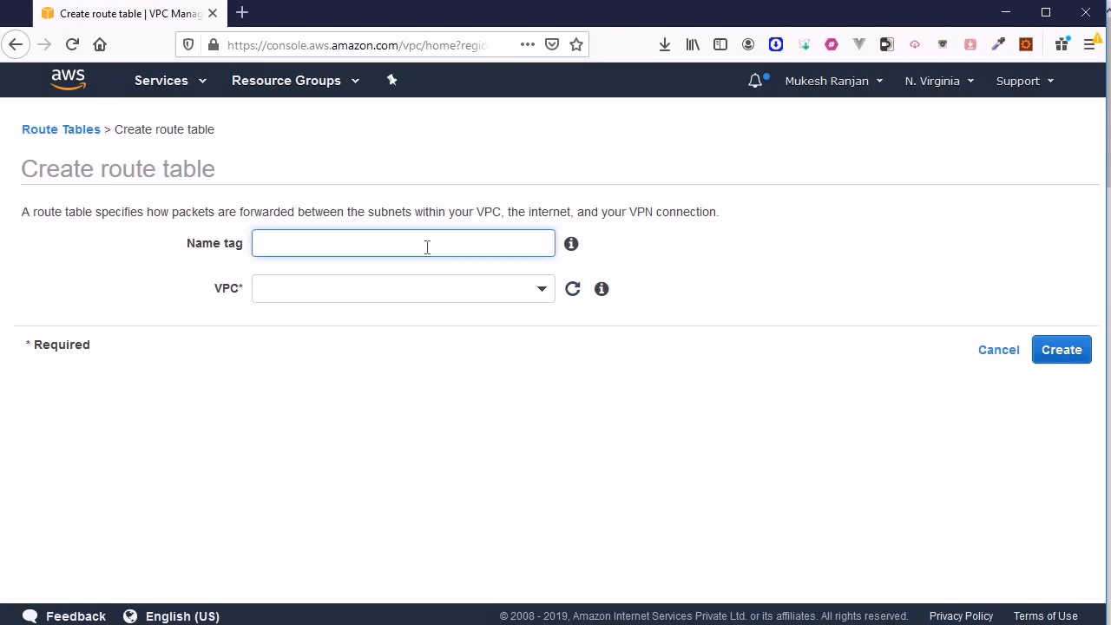
text(CRouteTable)
click(419, 304)
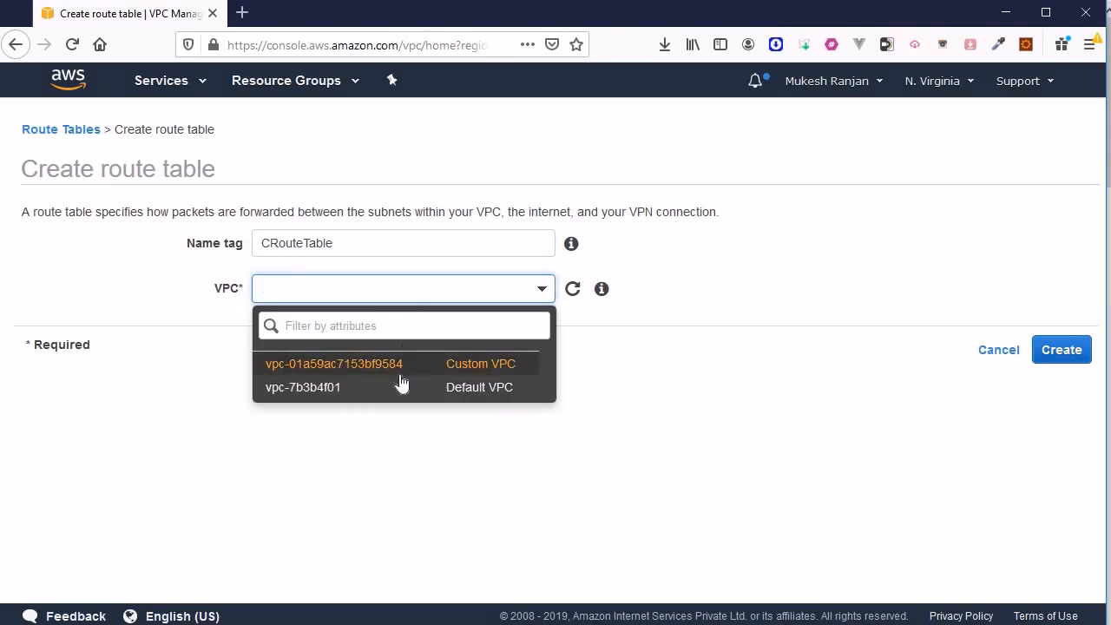
click(397, 368)
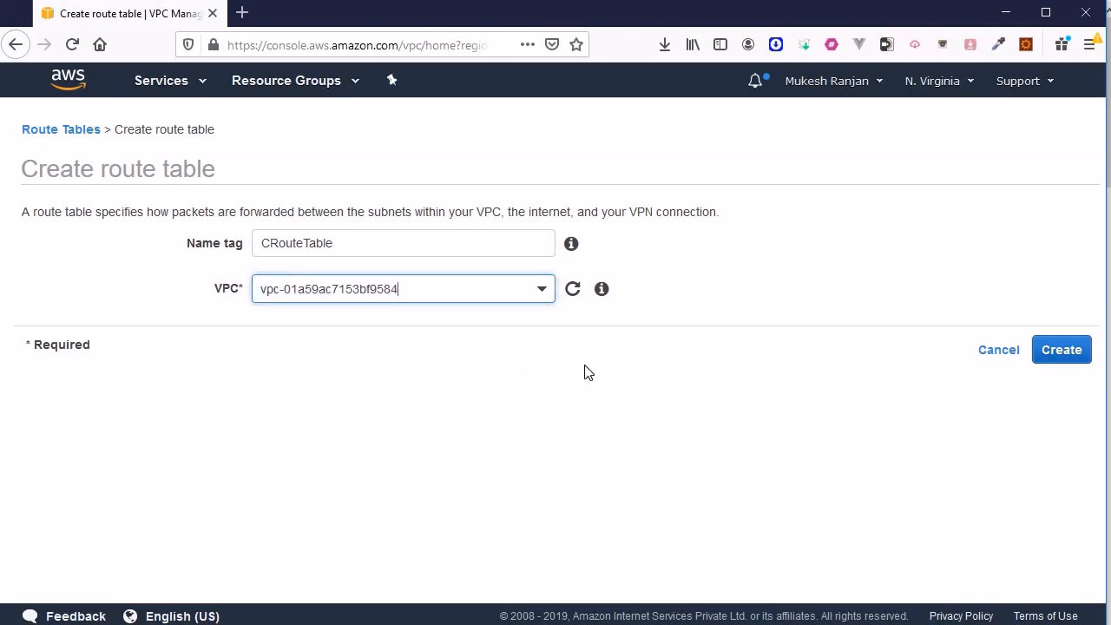
click(1048, 350)
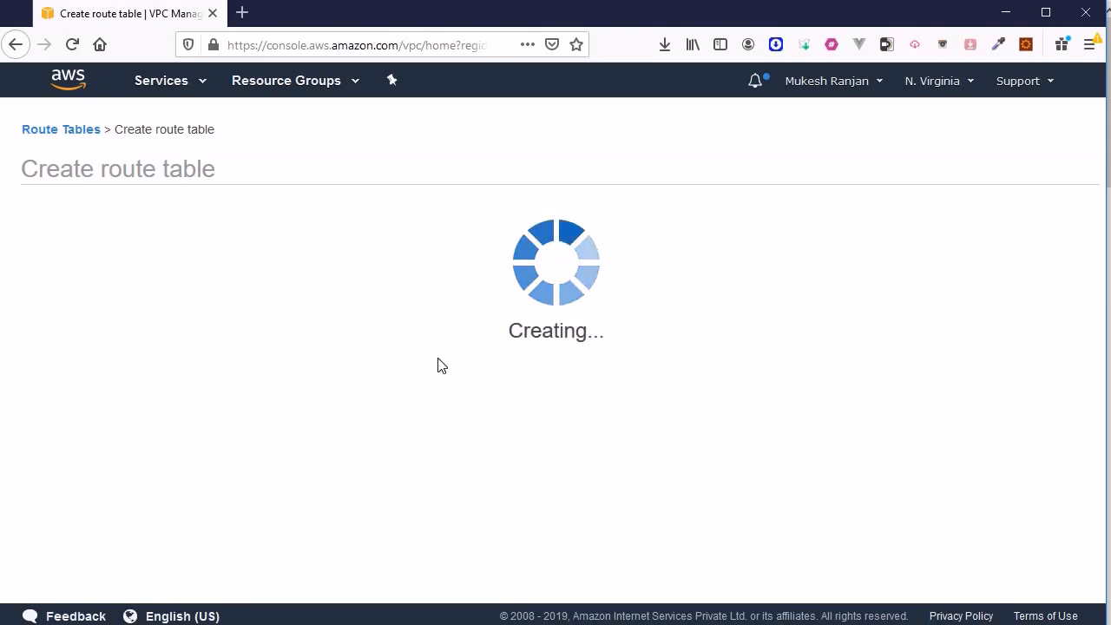
click(801, 333)
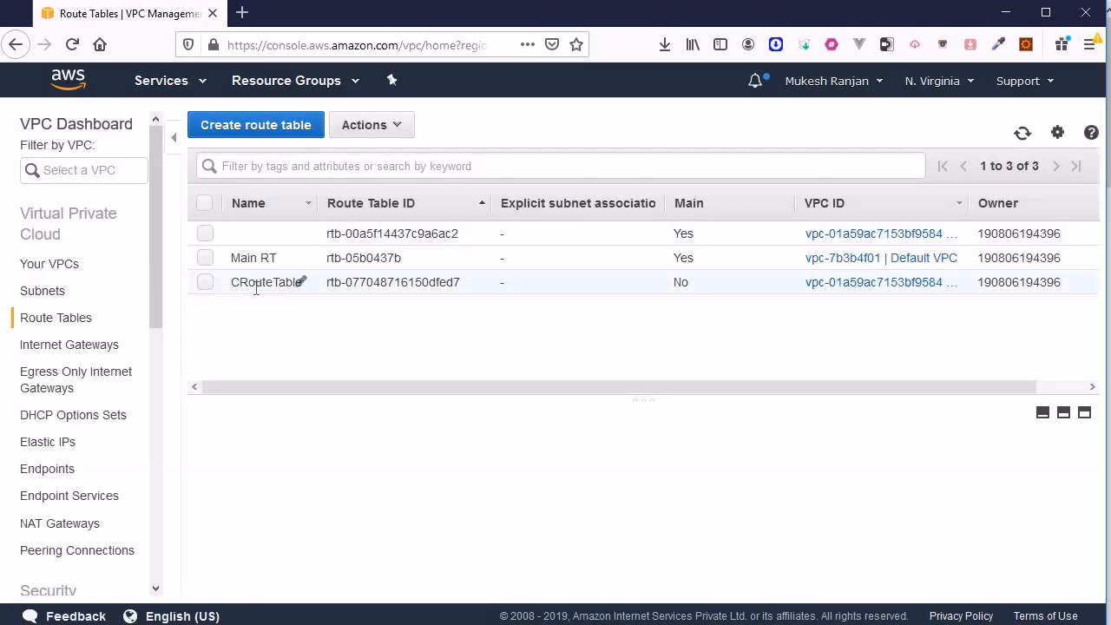
Check the existing route of CRouteTable and add a route with destination 0.0.0.0/0
click(205, 284)
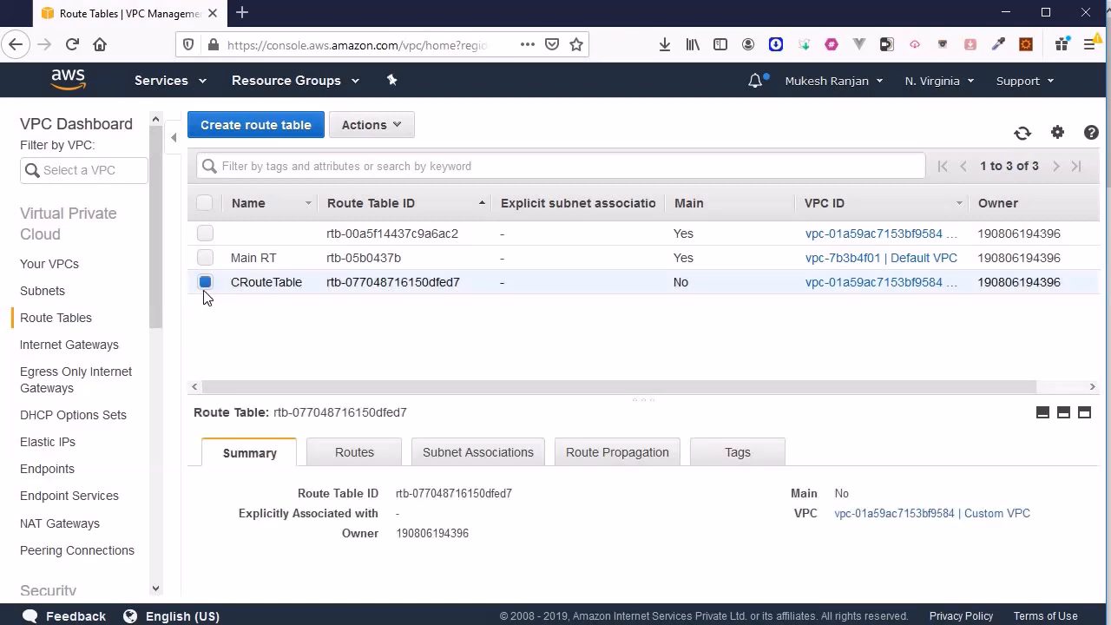
click(365, 458)
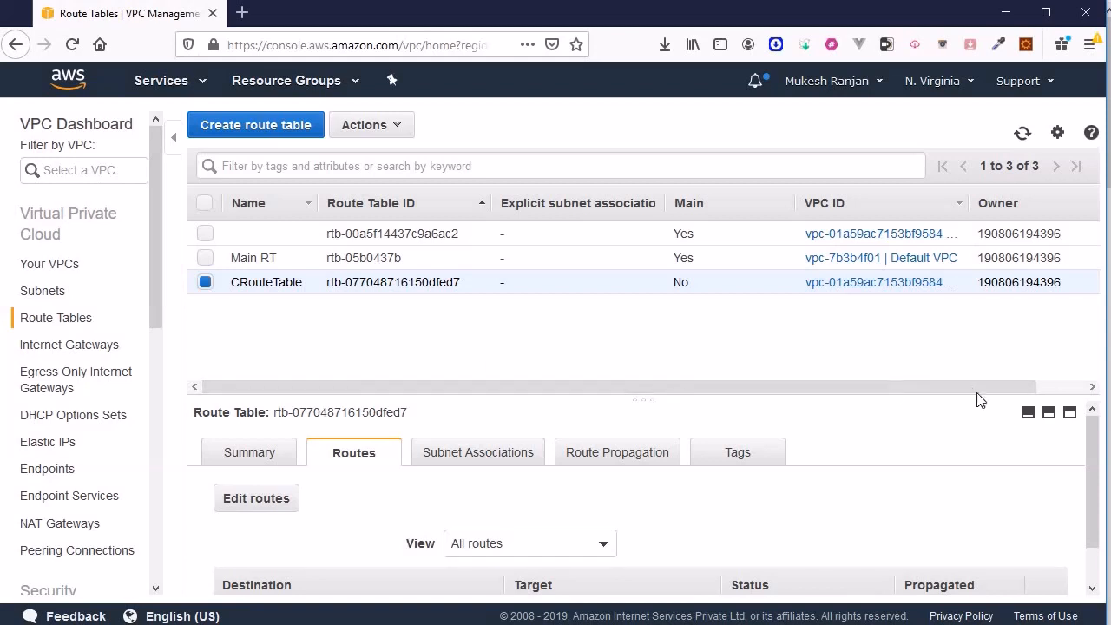
click(1049, 413)
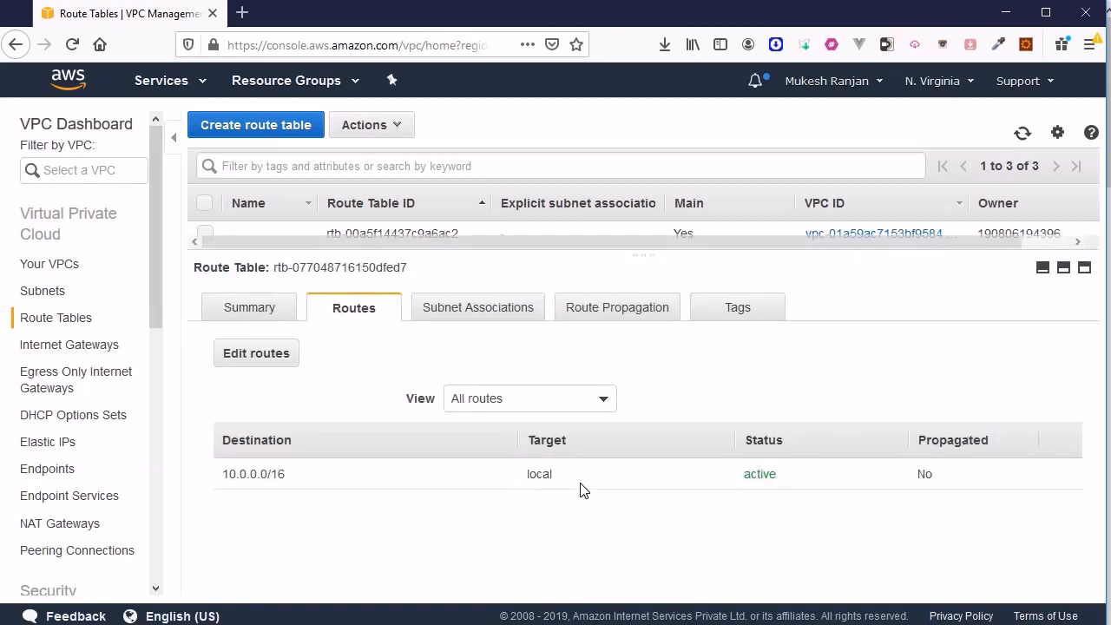
drag(524, 474, 555, 476)
click(506, 537)
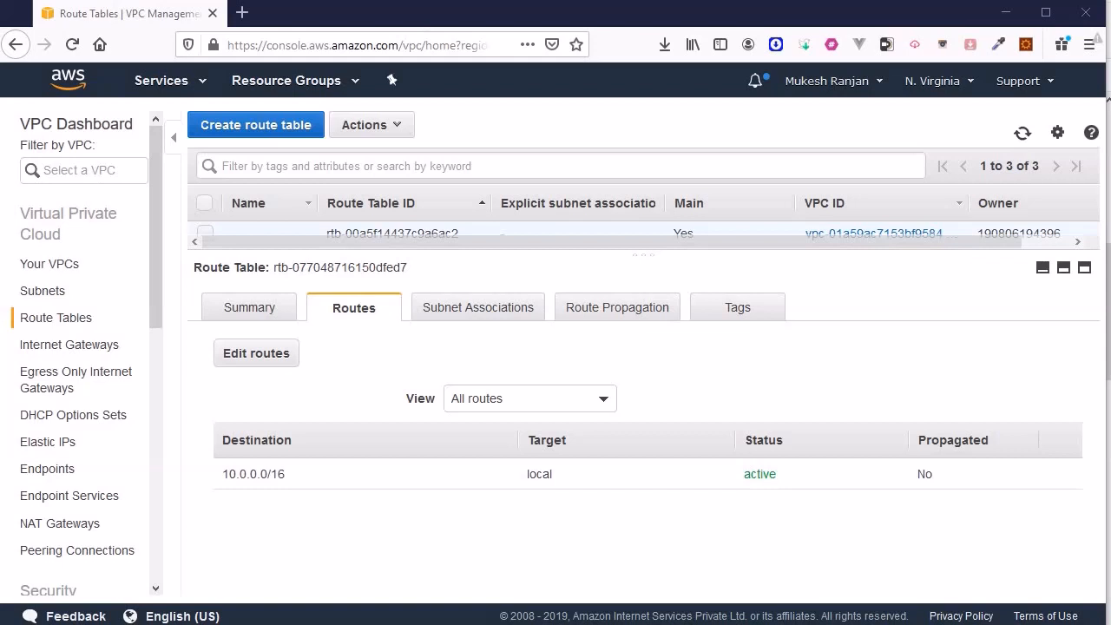
click(264, 366)
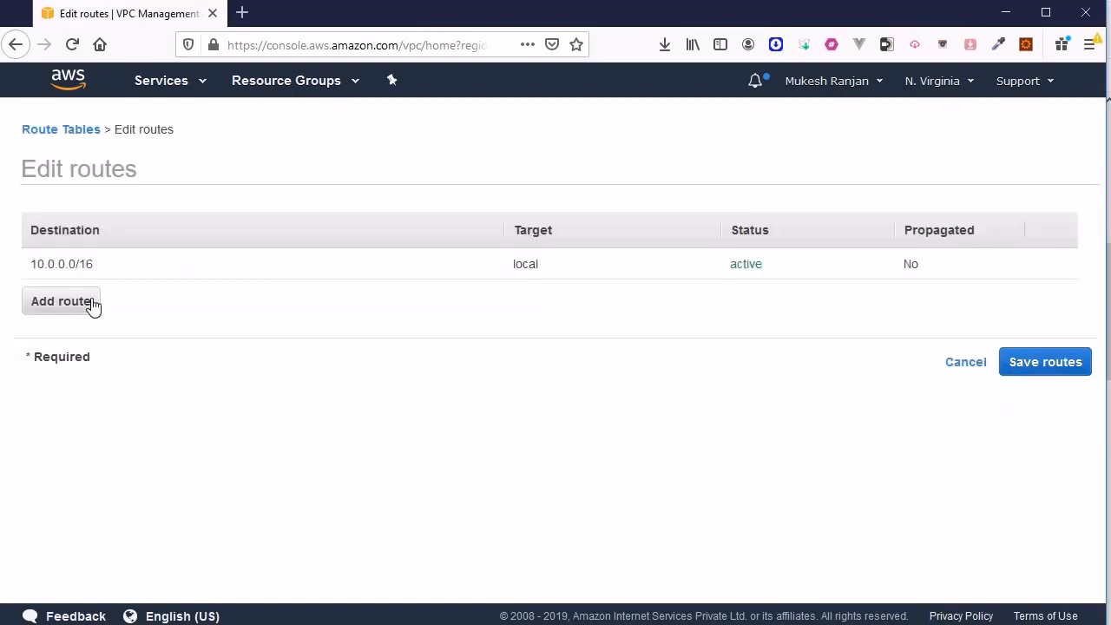
click(93, 306)
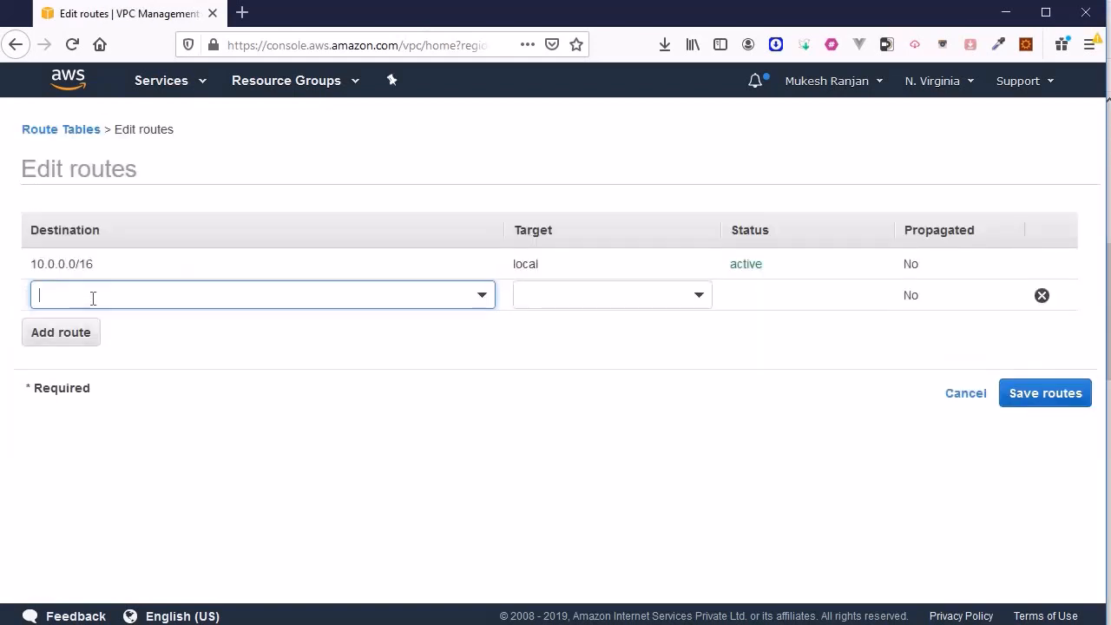
click(478, 296)
text(0)
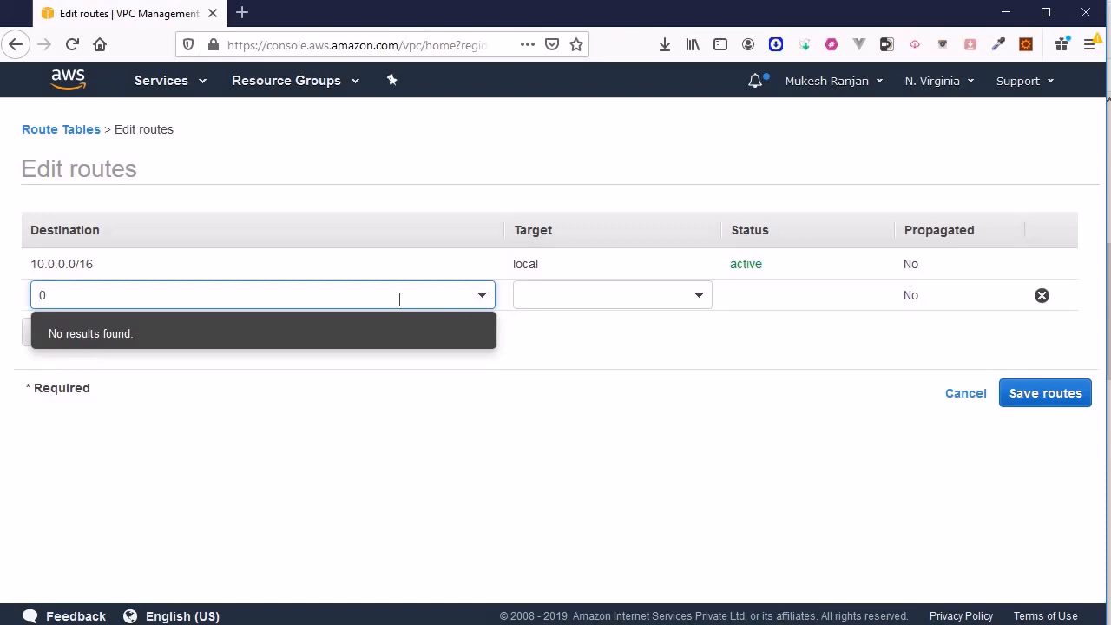
text(.0.)
text(0.0/0)
Target the CIGW internet gateway for the 0.0.0.0/0 route of CRouteTable and save the routes
click(699, 296)
scroll(691, 326, down, 1)
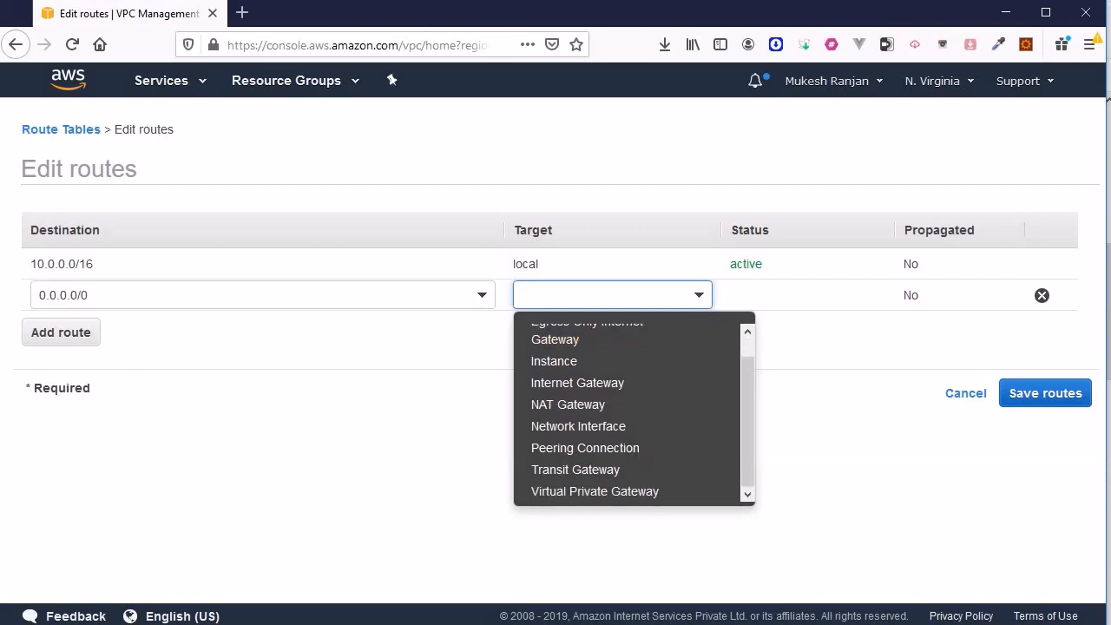
text(igw-)
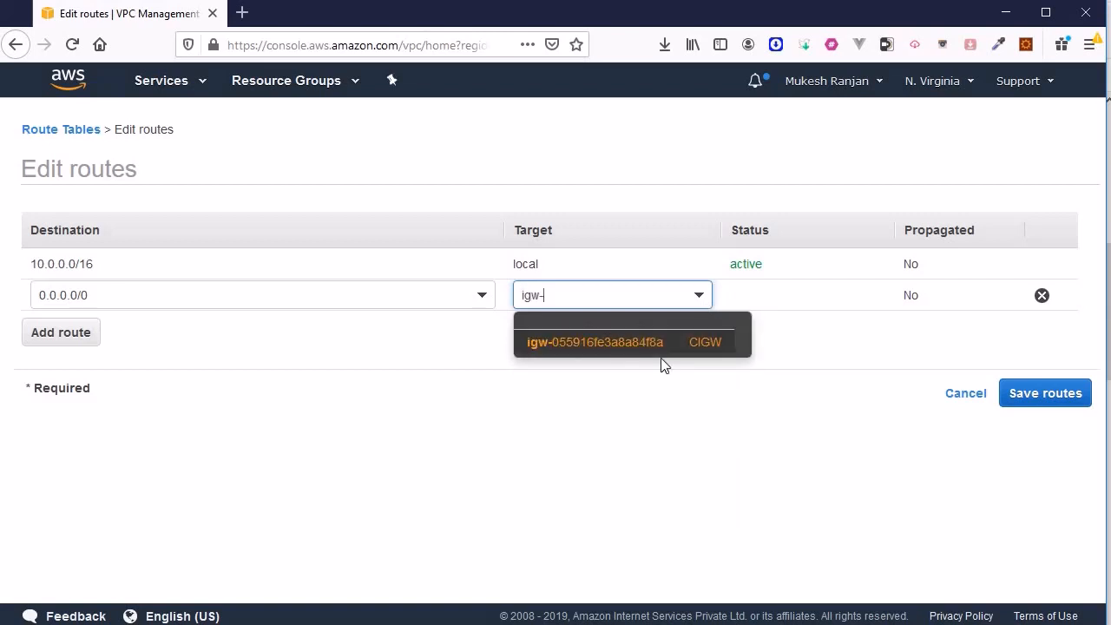
click(717, 348)
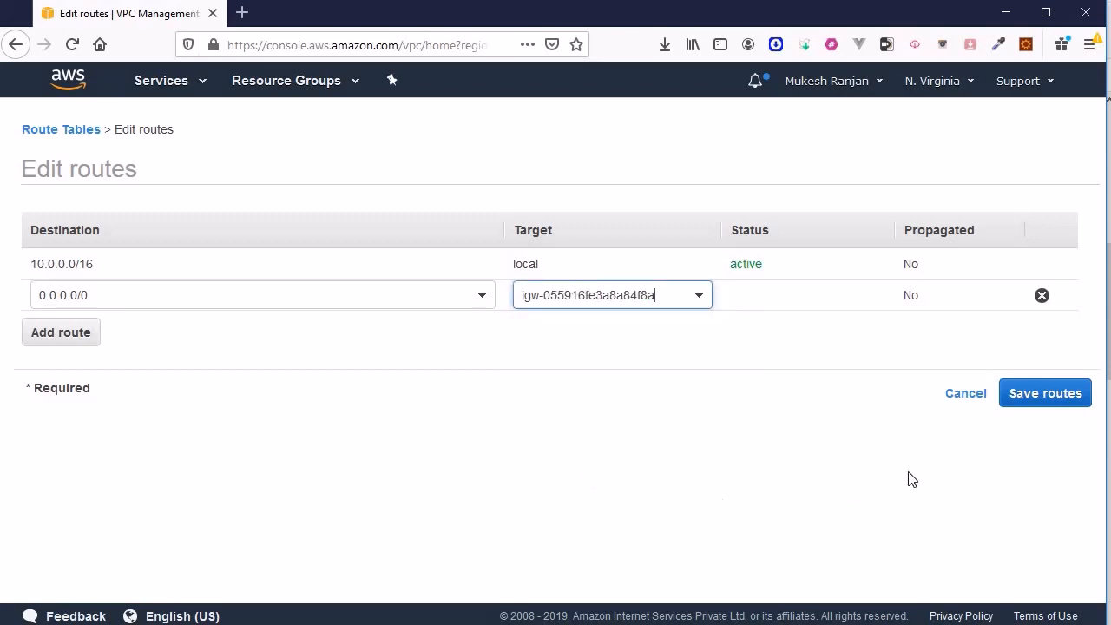
click(1046, 395)
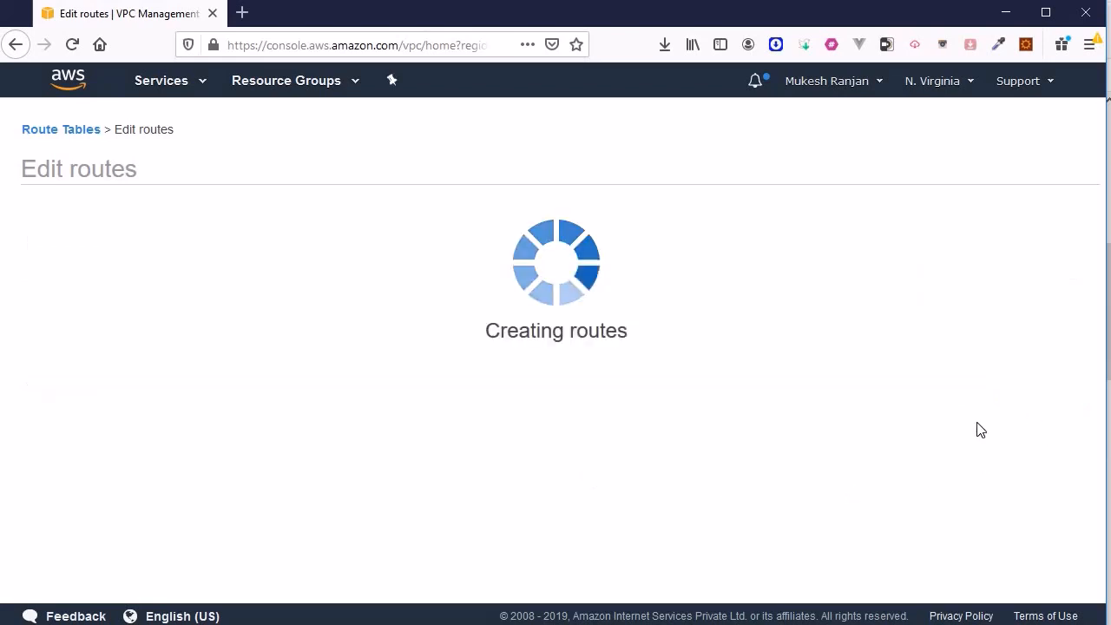
click(809, 279)
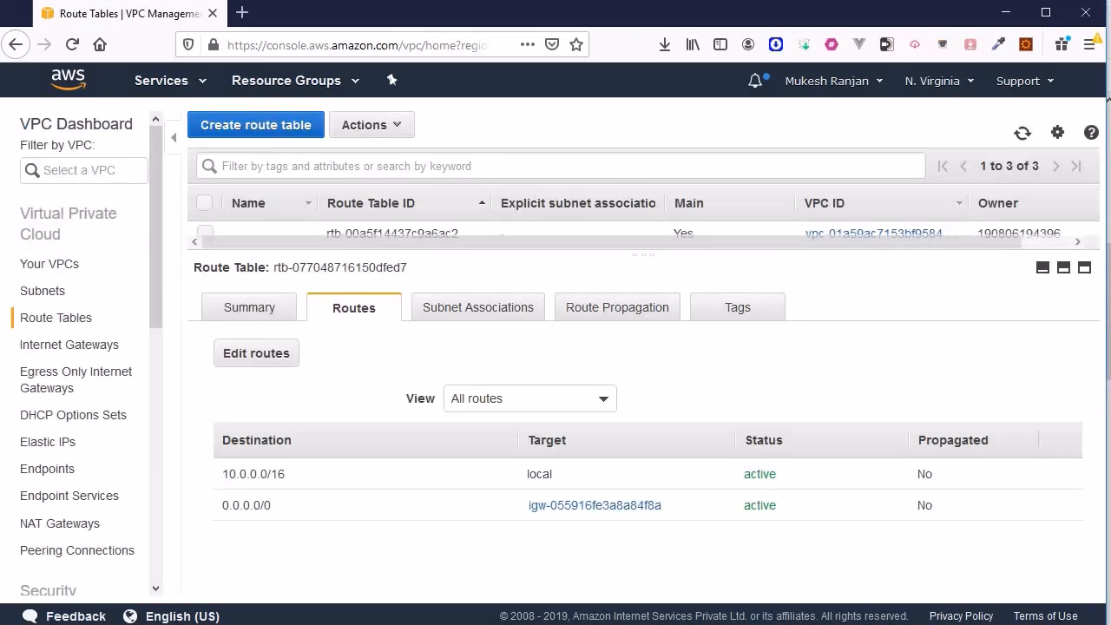
Associate CSubnet1 with CRouteTable and check the route table's subnet associations
click(455, 309)
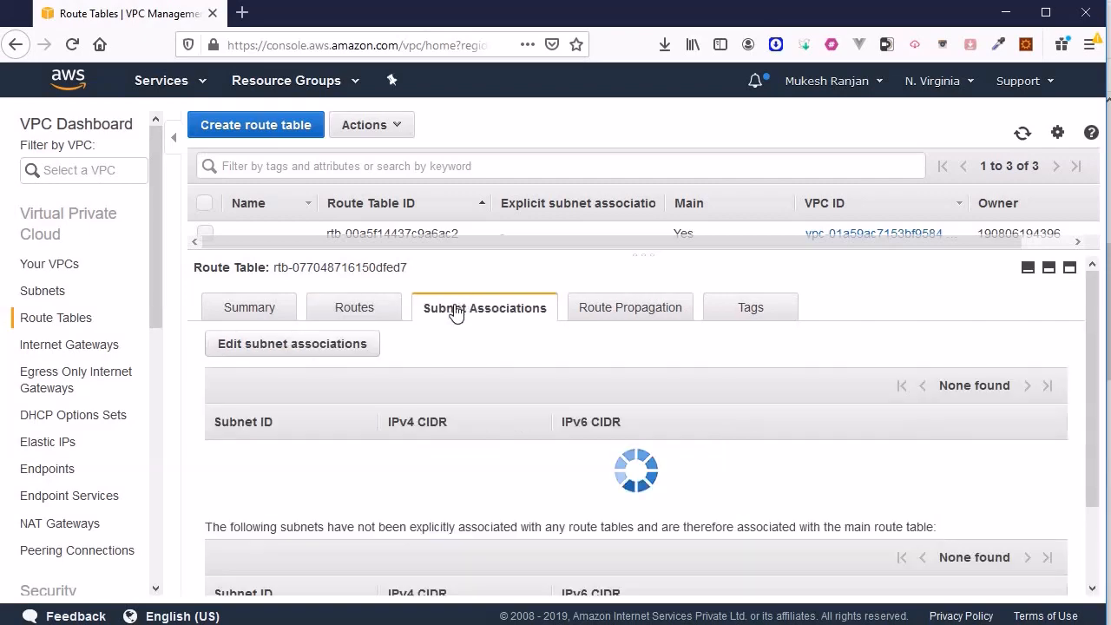
scroll(489, 446, down, 2)
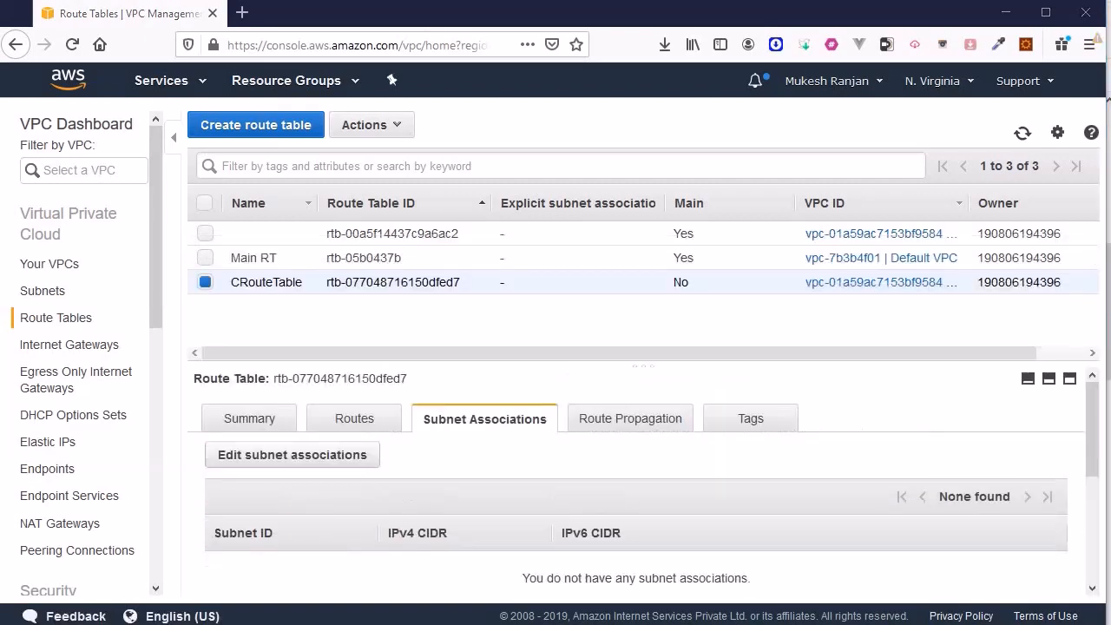
scroll(398, 479, down, 3)
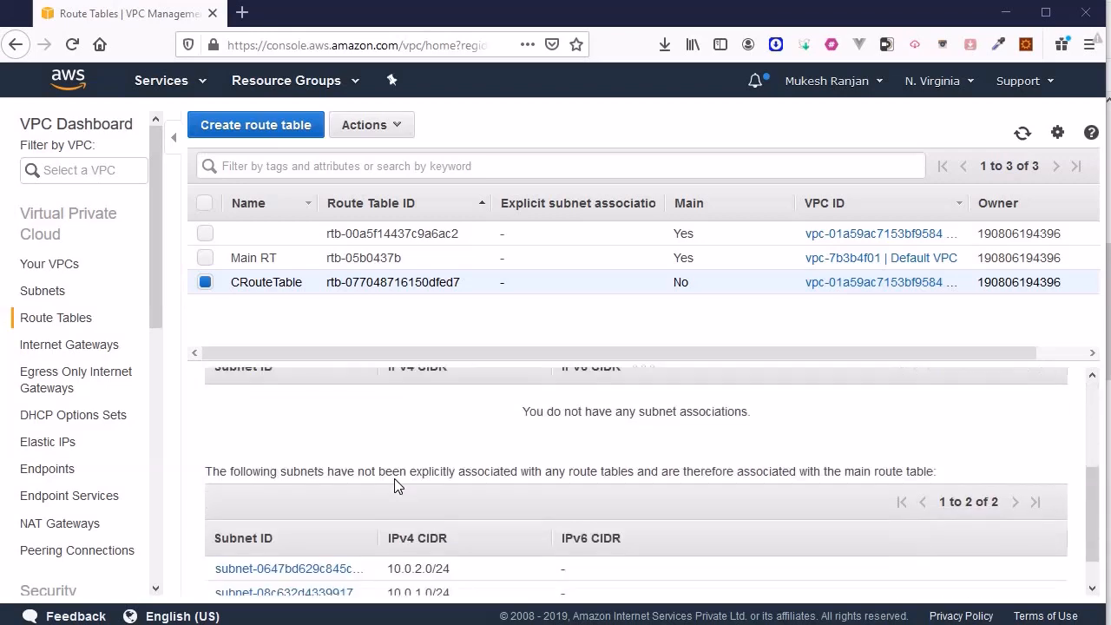
scroll(395, 483, up, 3)
scroll(342, 470, down, 1)
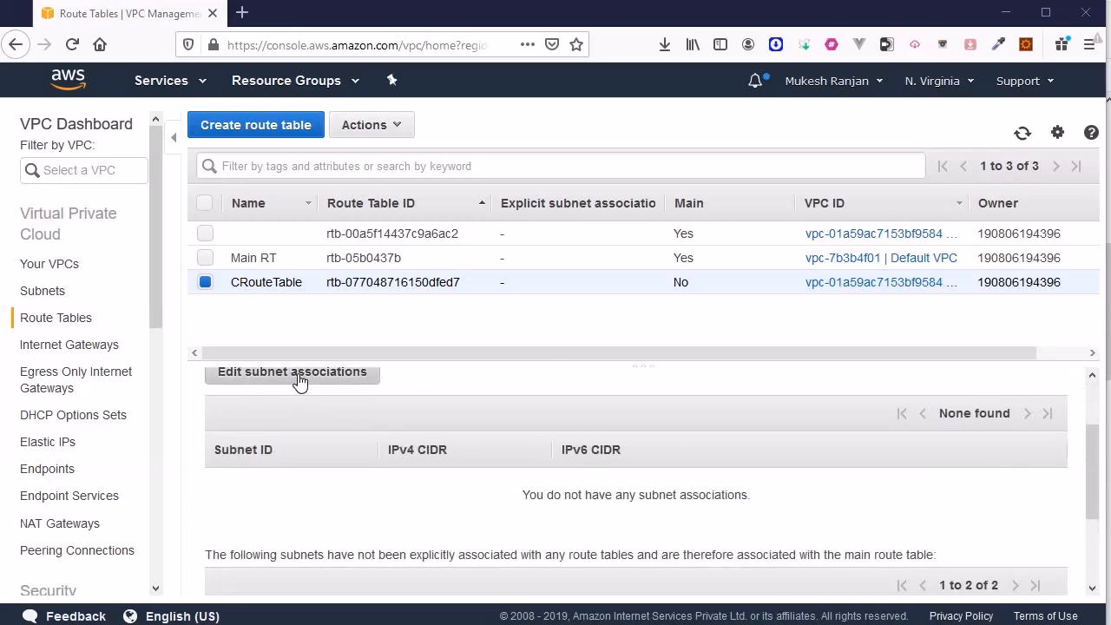
click(297, 379)
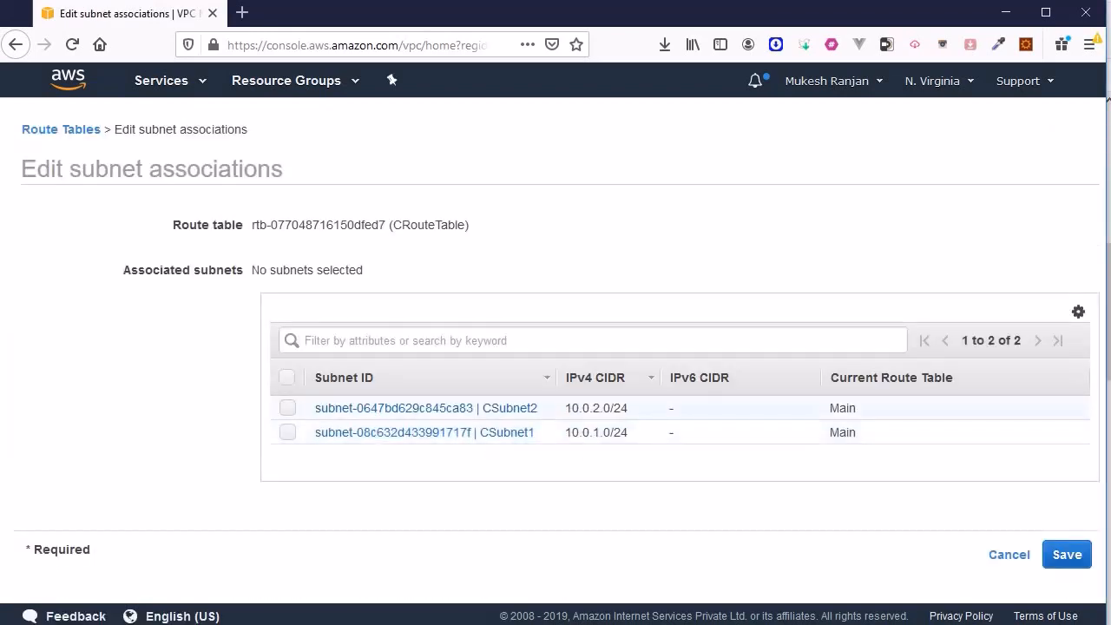
click(289, 432)
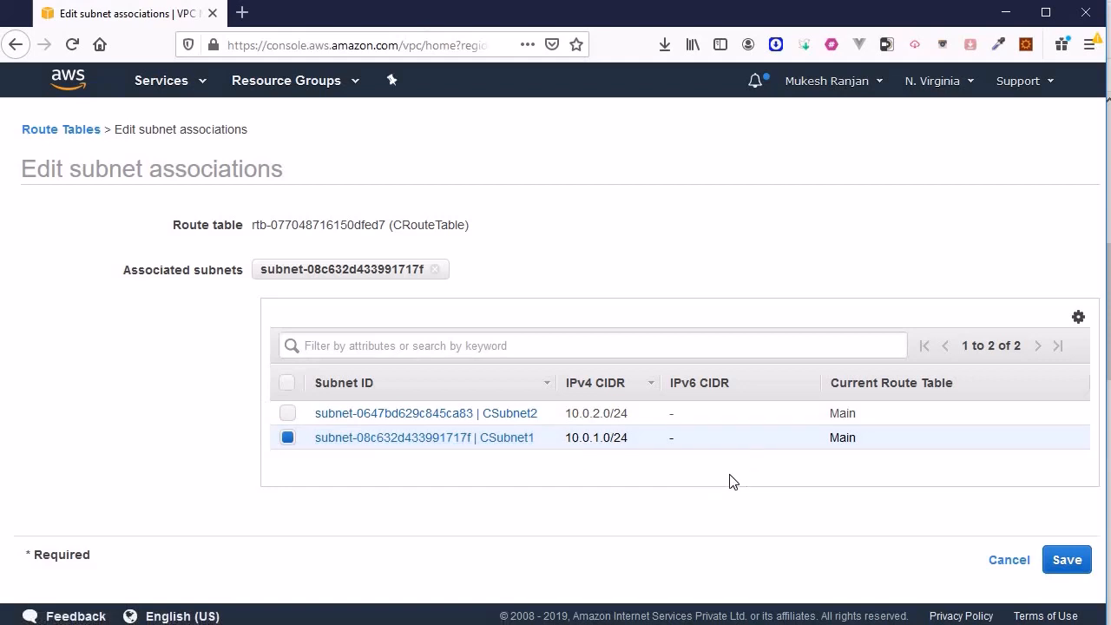
click(1068, 560)
scroll(744, 484, down, 3)
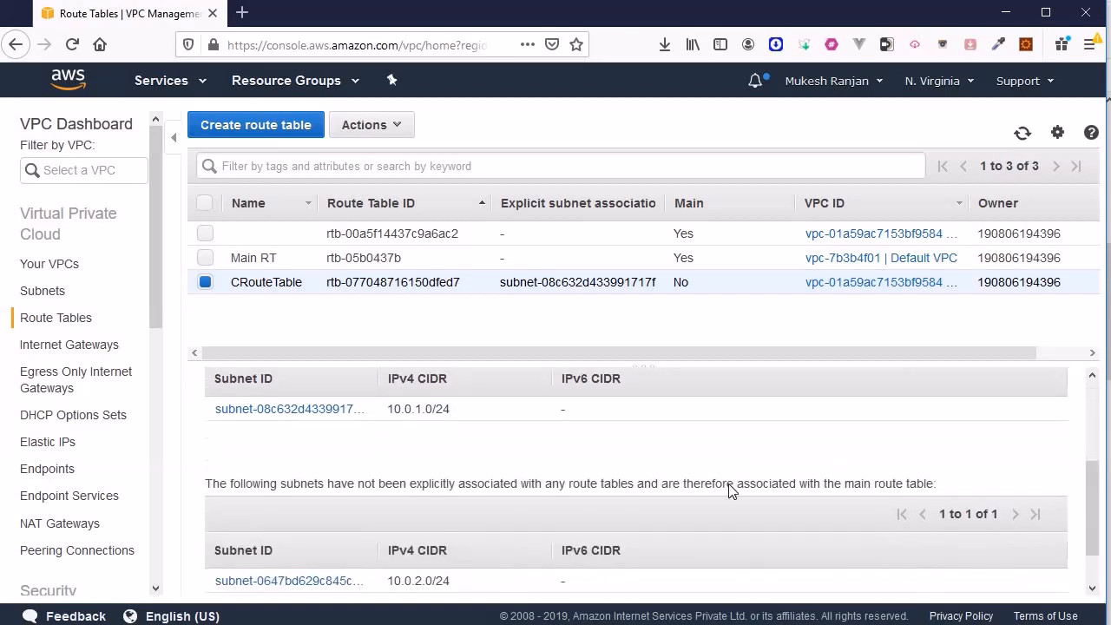
scroll(437, 455, up, 2)
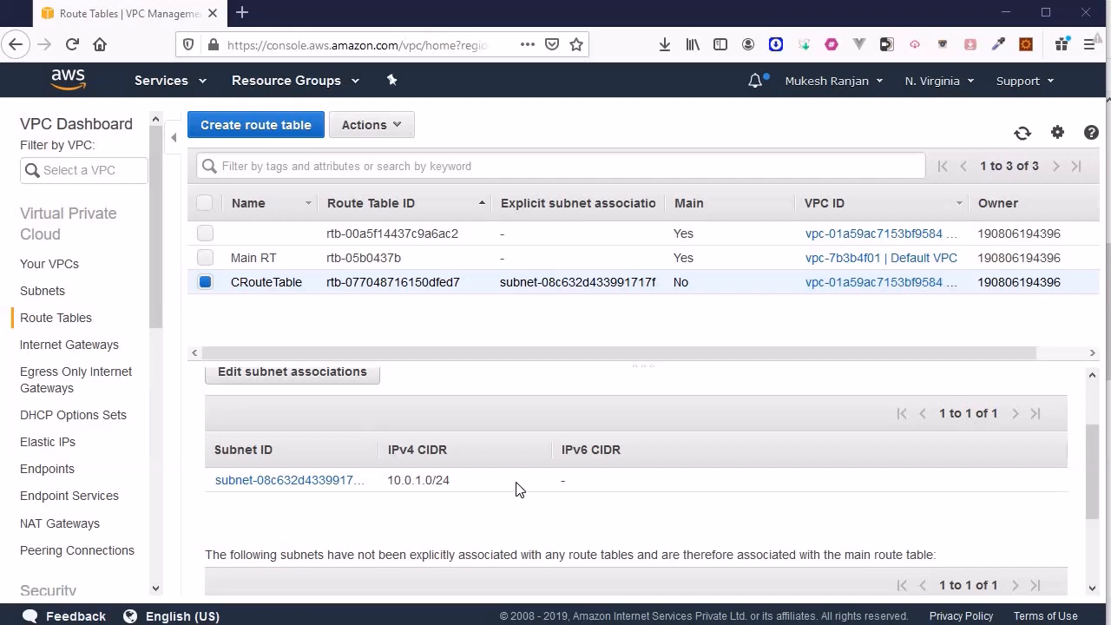
Enable auto-assign public IPv4 address for CSubnet1 and check the setting in the subnet list
click(43, 291)
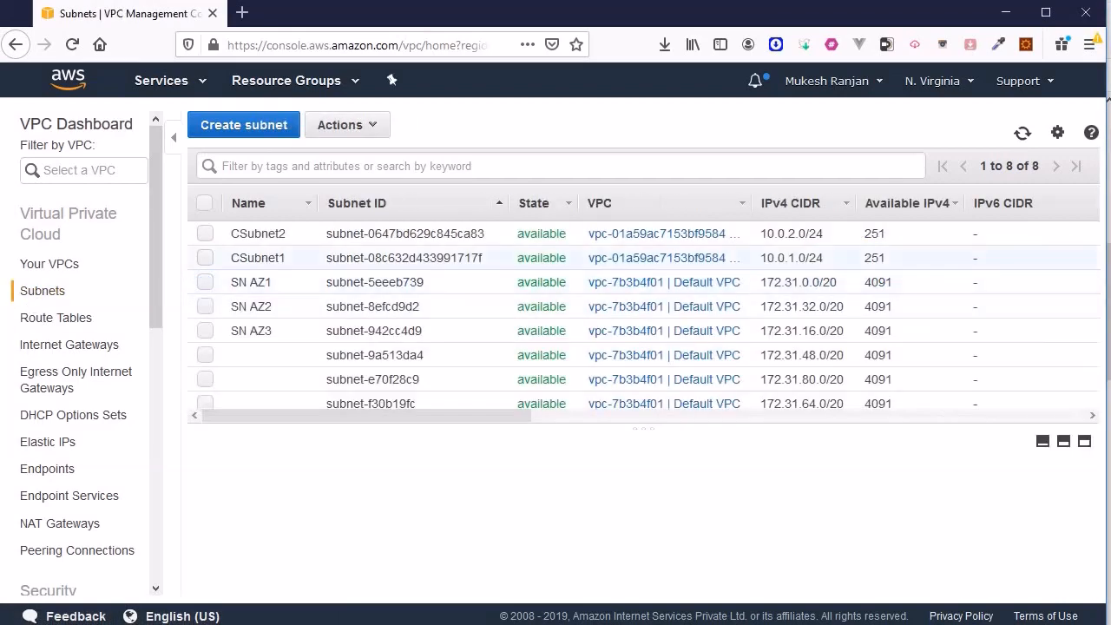
click(205, 260)
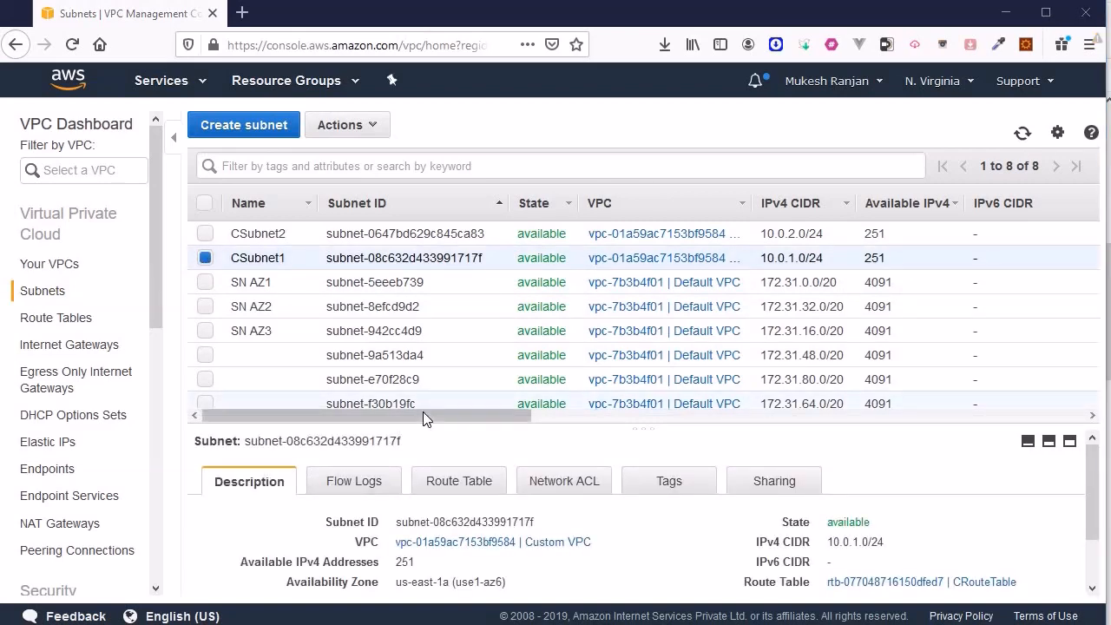
drag(423, 413, 914, 414)
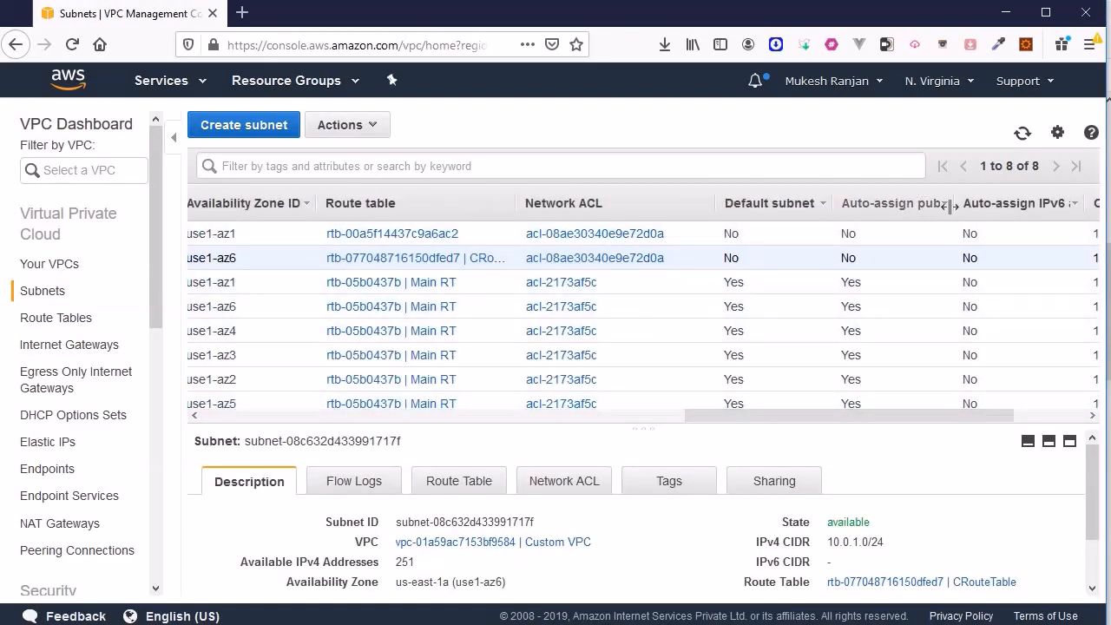
scroll(943, 206, right, 2)
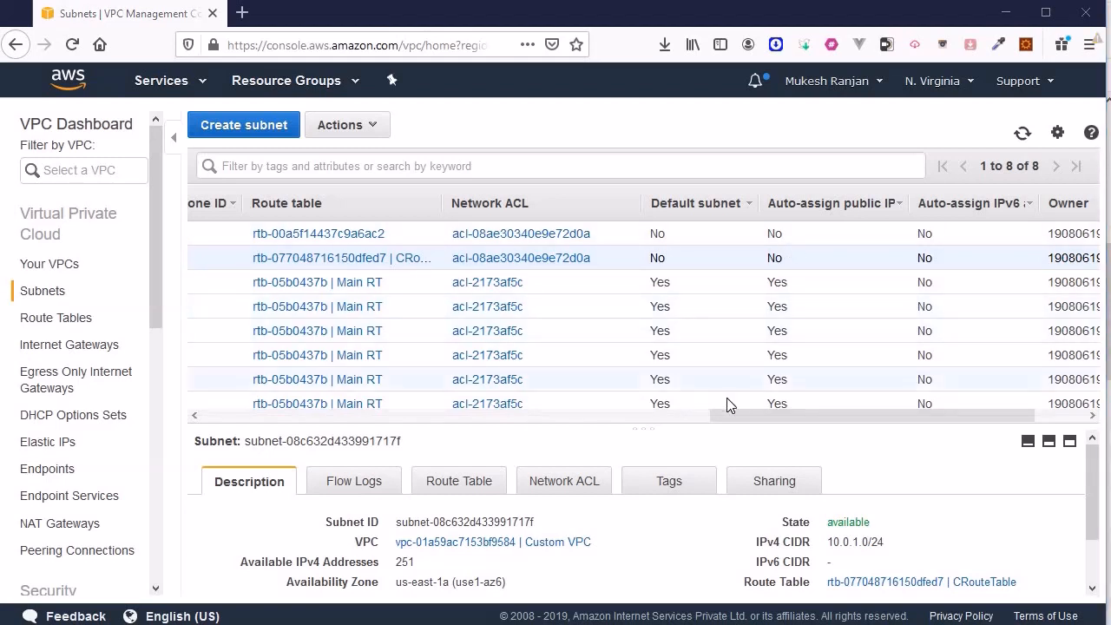
drag(730, 412, 205, 524)
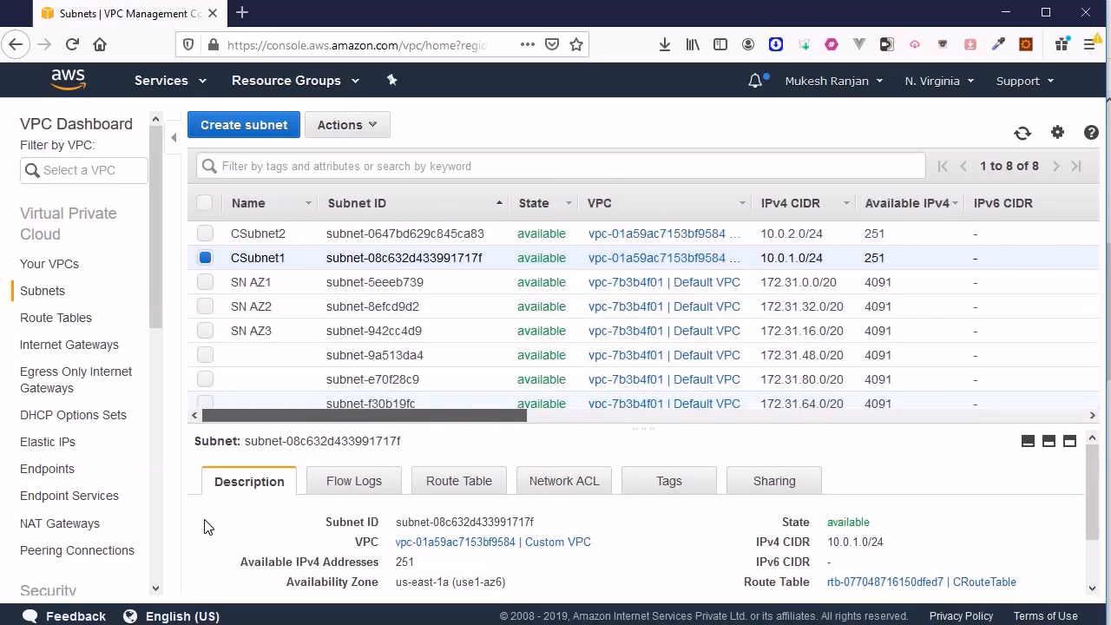
click(348, 124)
click(357, 197)
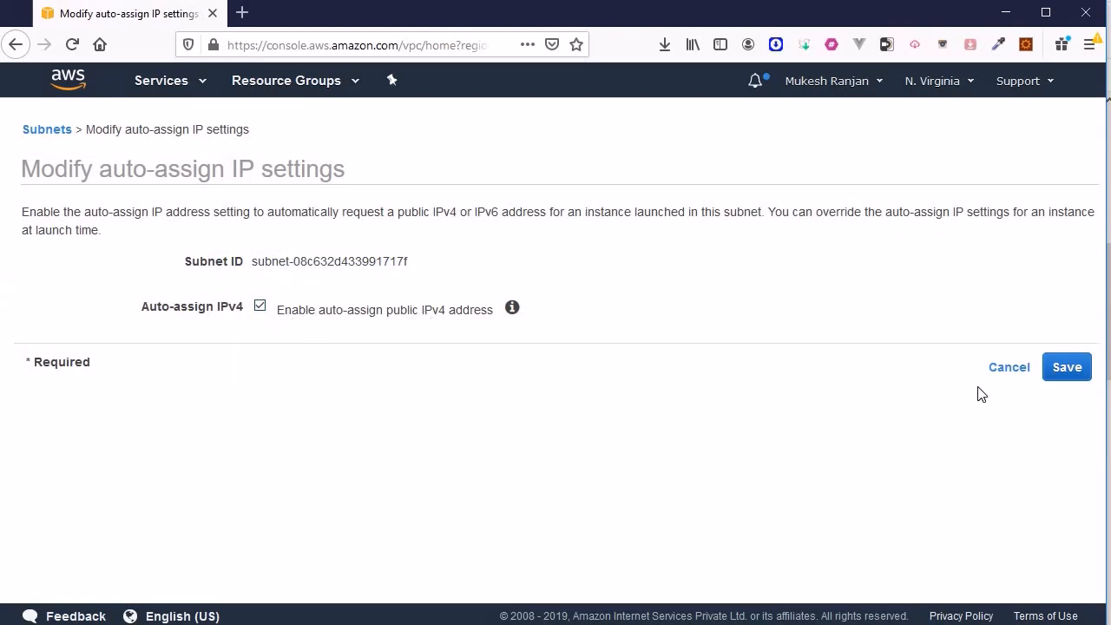
click(1059, 373)
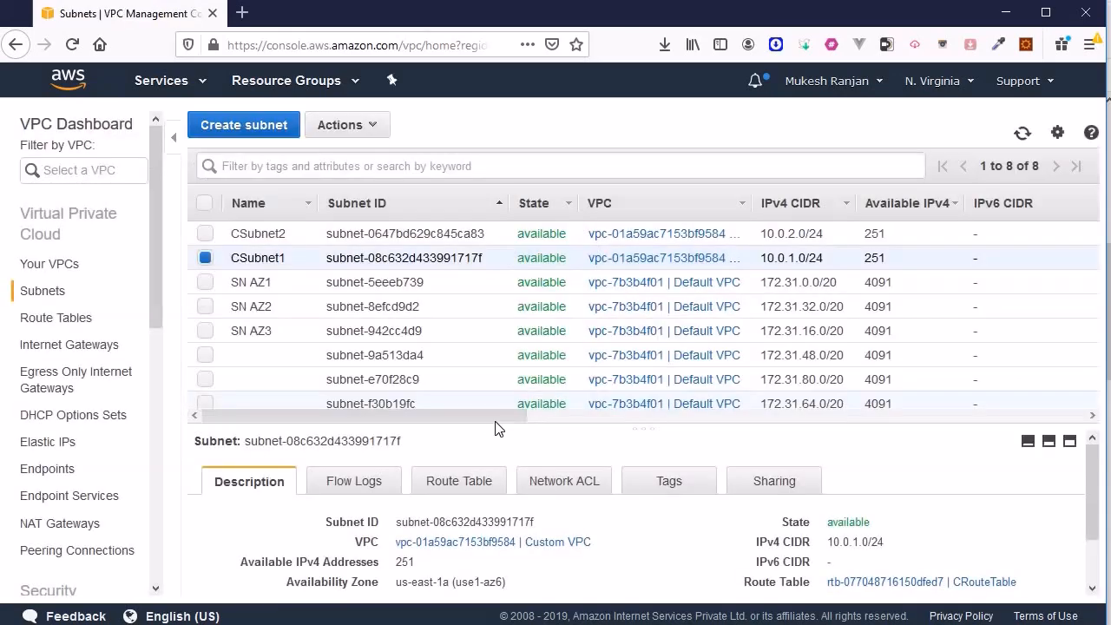
drag(497, 417, 948, 417)
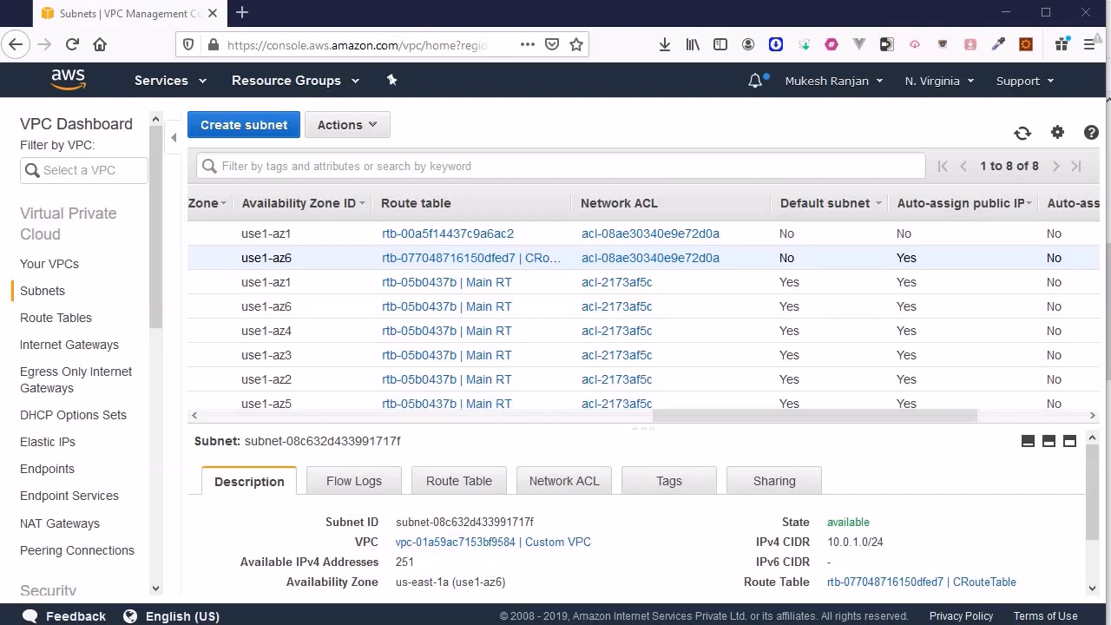
In EC2, start launching a t2.micro instance from the free-tier Amazon Linux 2 AMI (64-bit x86) and continue to the instance details
click(78, 84)
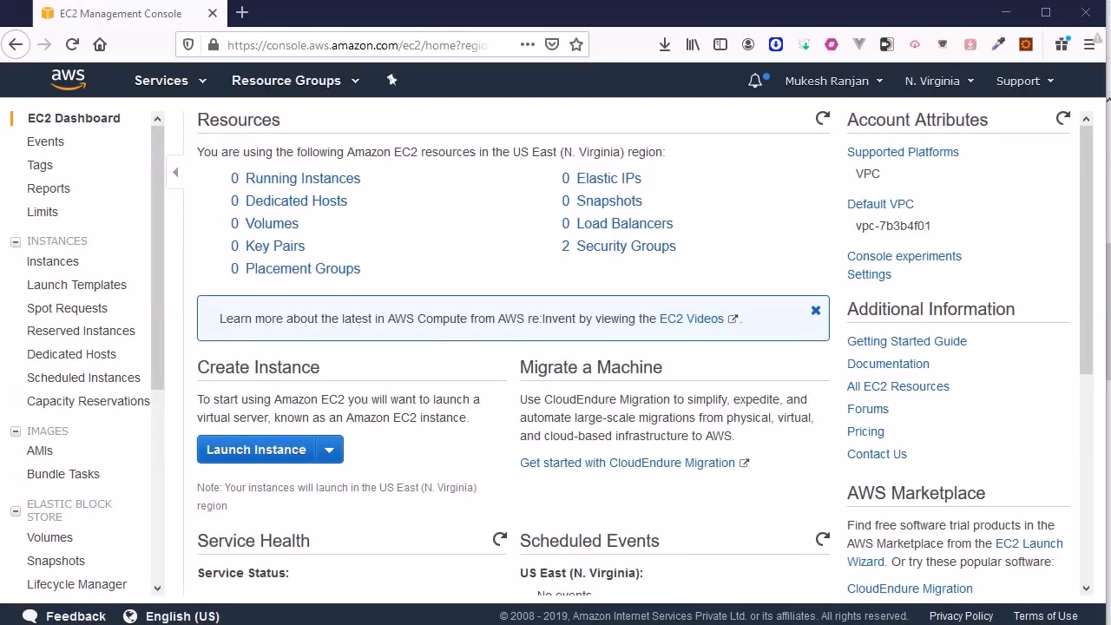
click(240, 451)
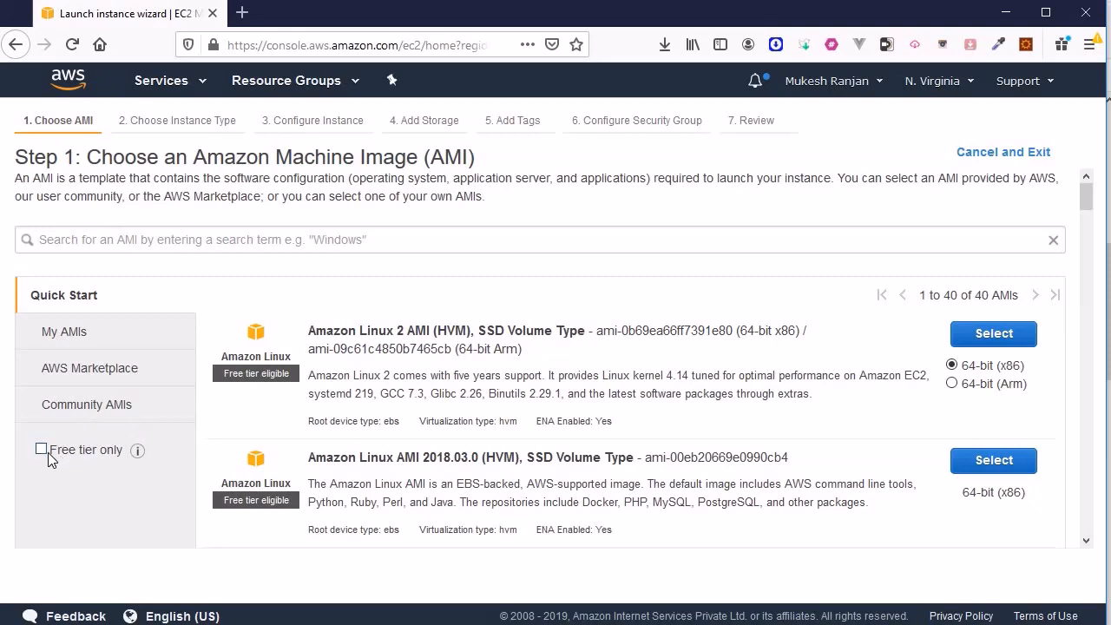
click(42, 450)
click(972, 338)
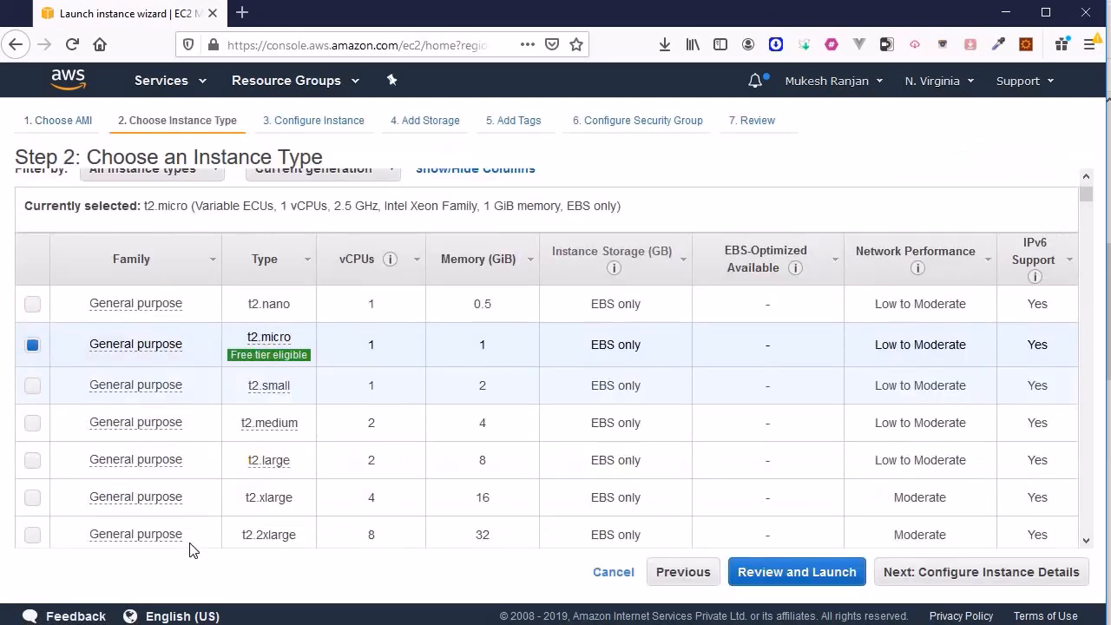
click(938, 573)
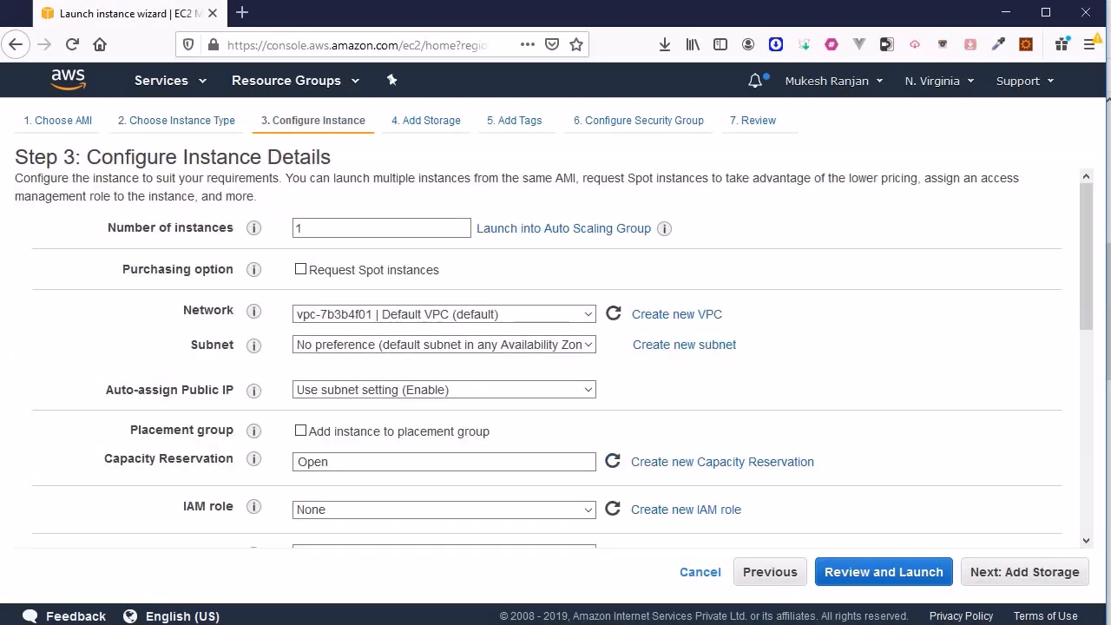
Set the instance's network to Custom VPC and its subnet to CSubnet1, then proceed past storage to the tags
click(426, 314)
click(432, 335)
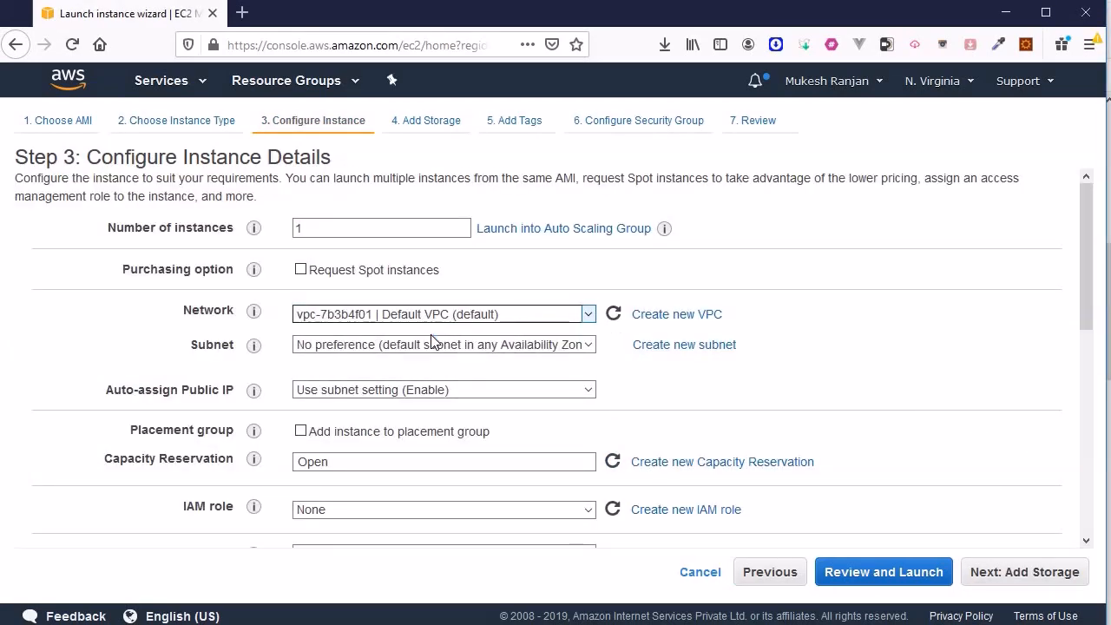
click(590, 350)
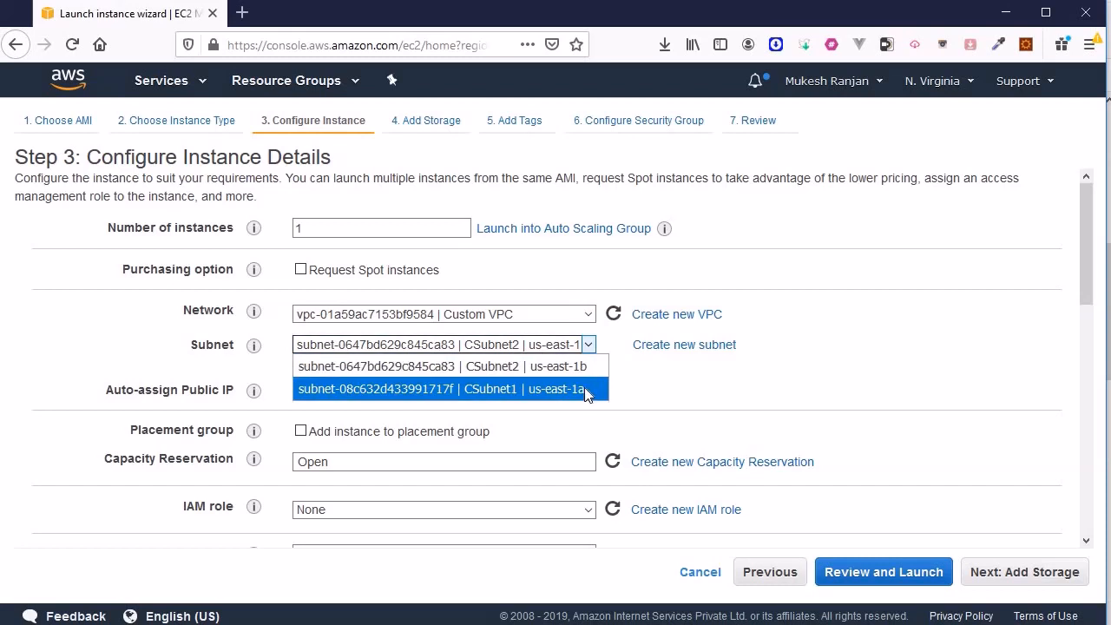
click(584, 387)
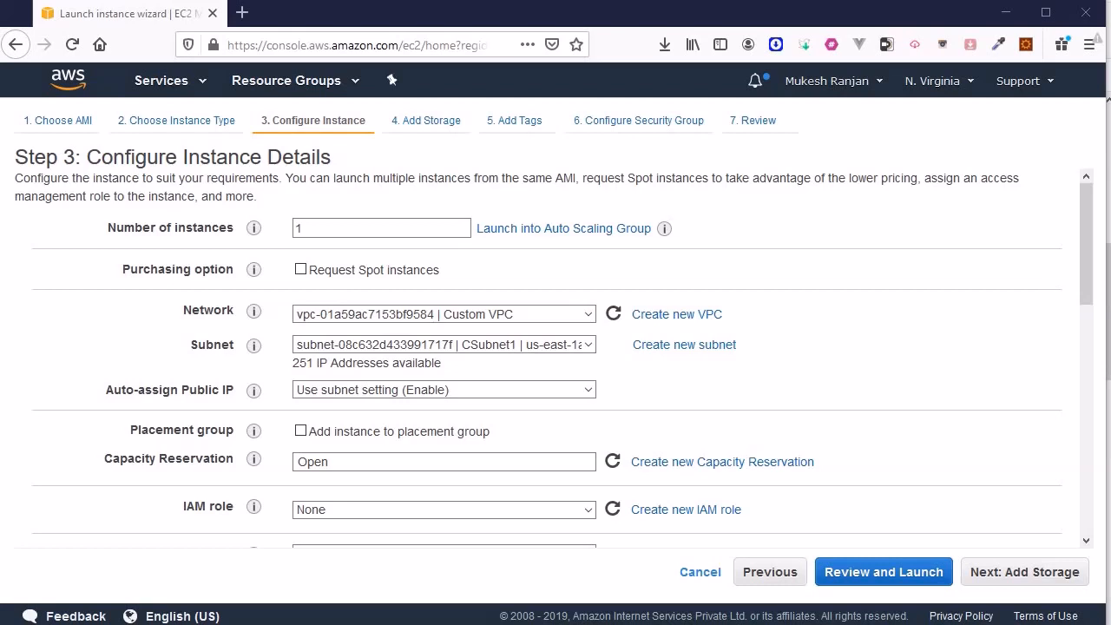
scroll(556, 364, down, 3)
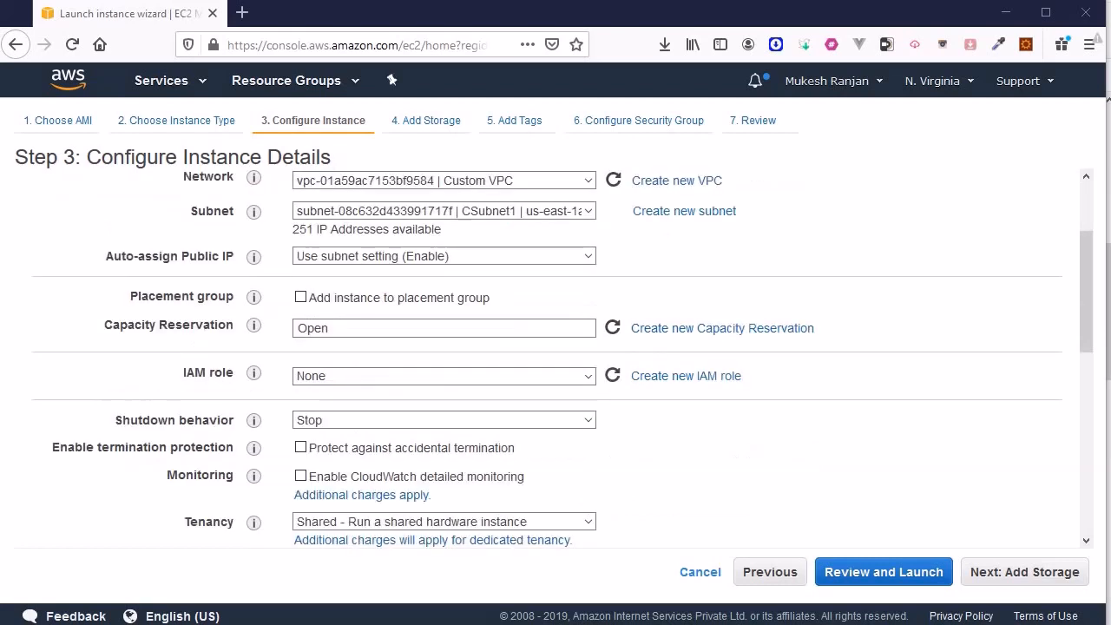
scroll(533, 318, down, 10)
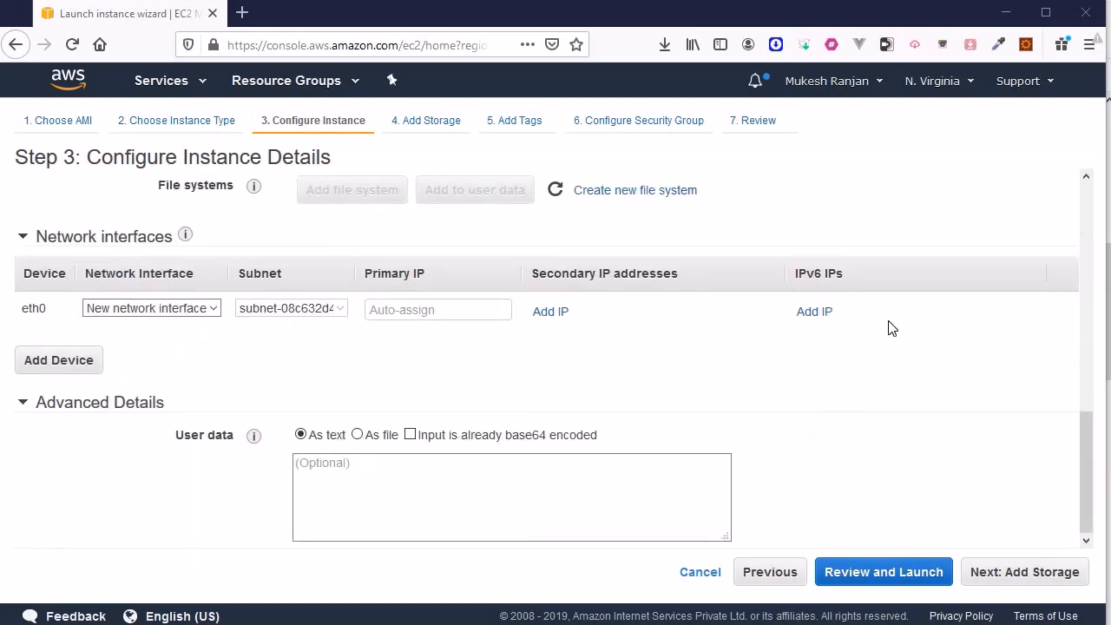
click(1044, 577)
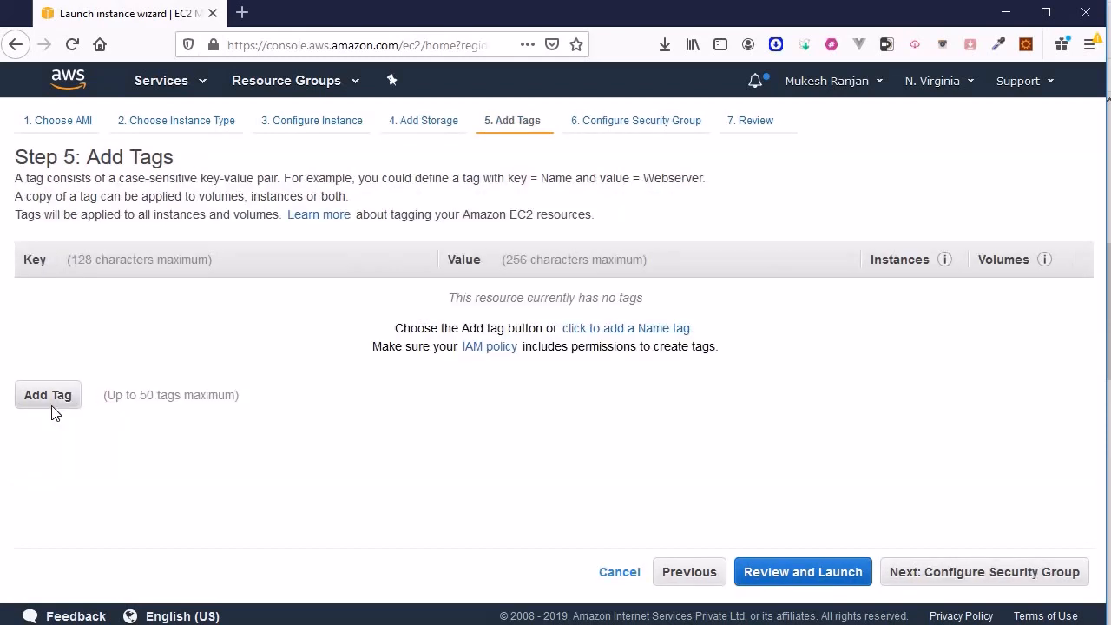
Add a tag with key Env and value Wserver to the instance and continue to the security group configuration
click(51, 398)
click(190, 303)
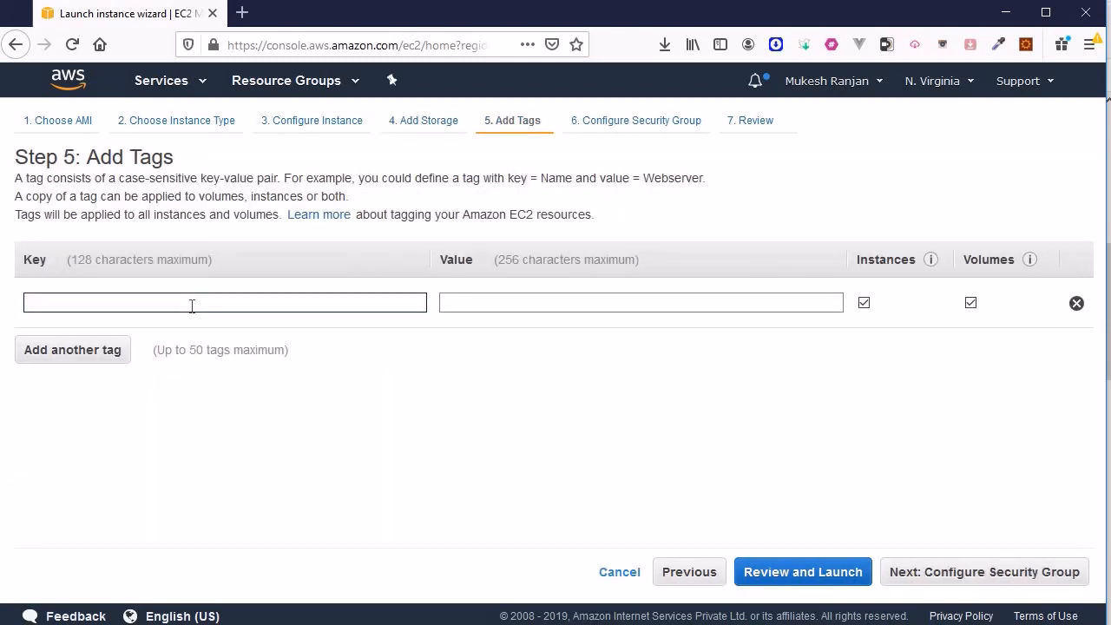
text(E)
text(nv)
key(Tab)
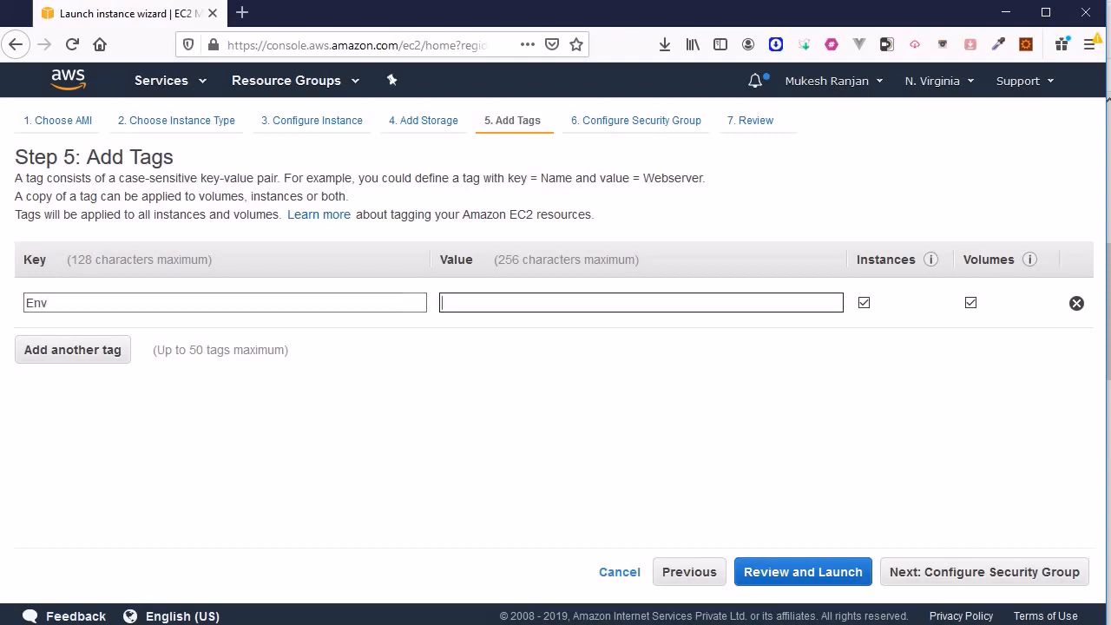
text(Wserver)
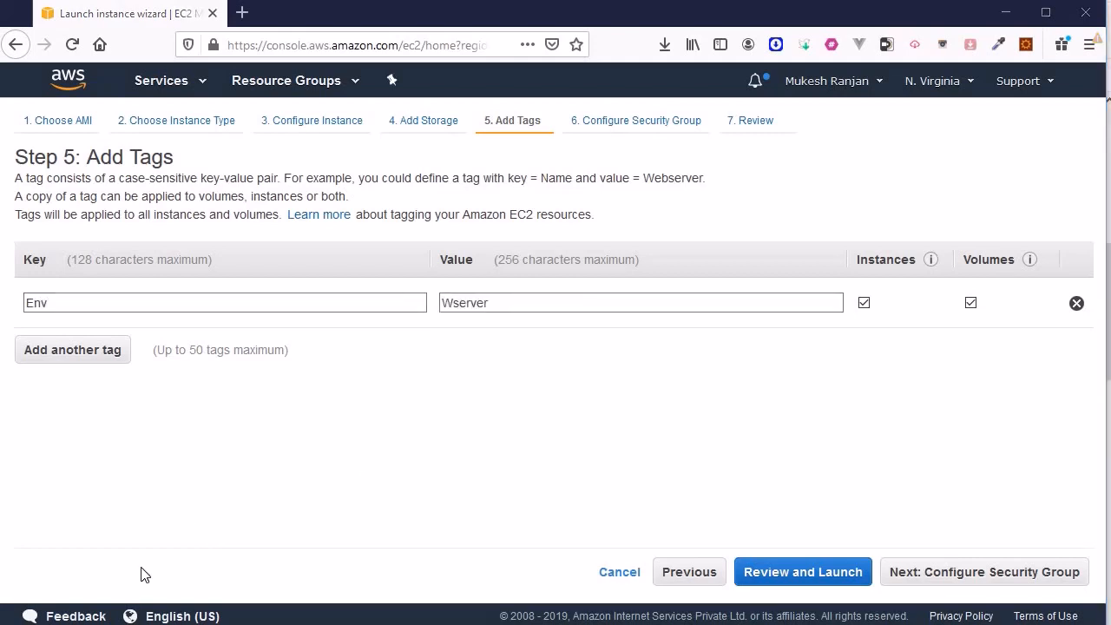
click(926, 572)
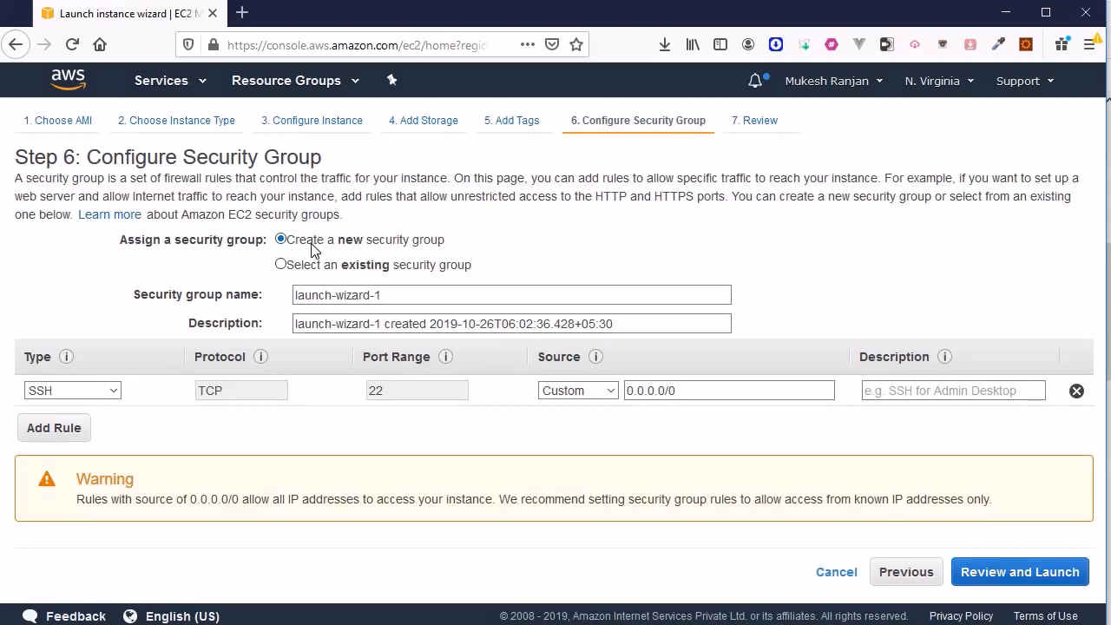
Add an inbound HTTP rule to the new security group
click(73, 438)
click(74, 422)
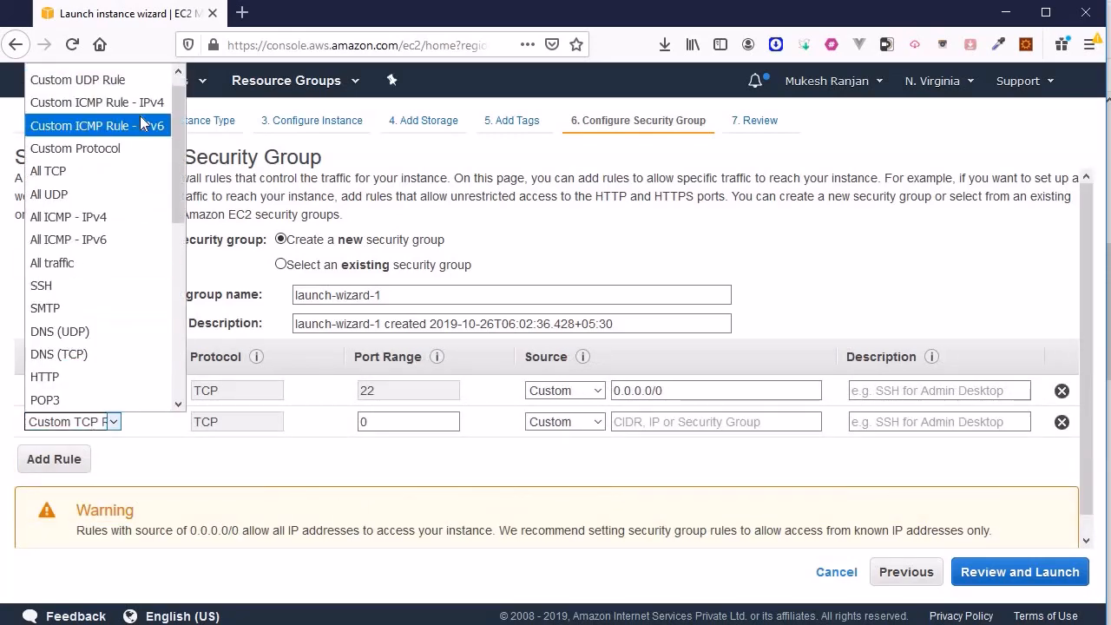
scroll(140, 116, down, 3)
click(141, 235)
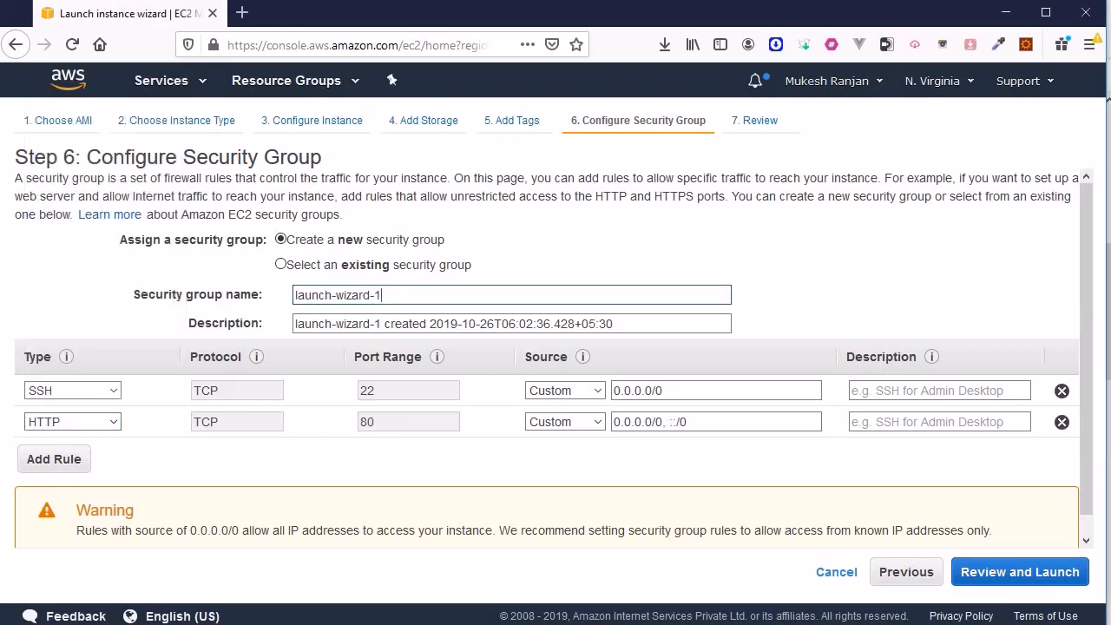
Set both the security group's name and its description to CSG, and proceed to the launch review
drag(382, 295, 298, 296)
text(CSG)
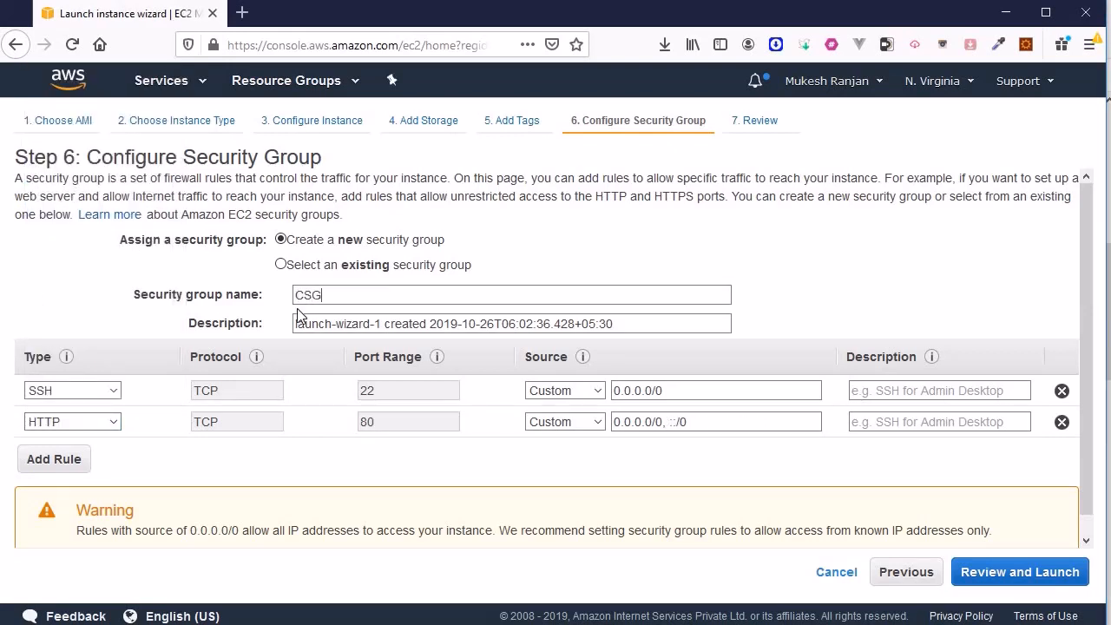
drag(299, 317, 695, 334)
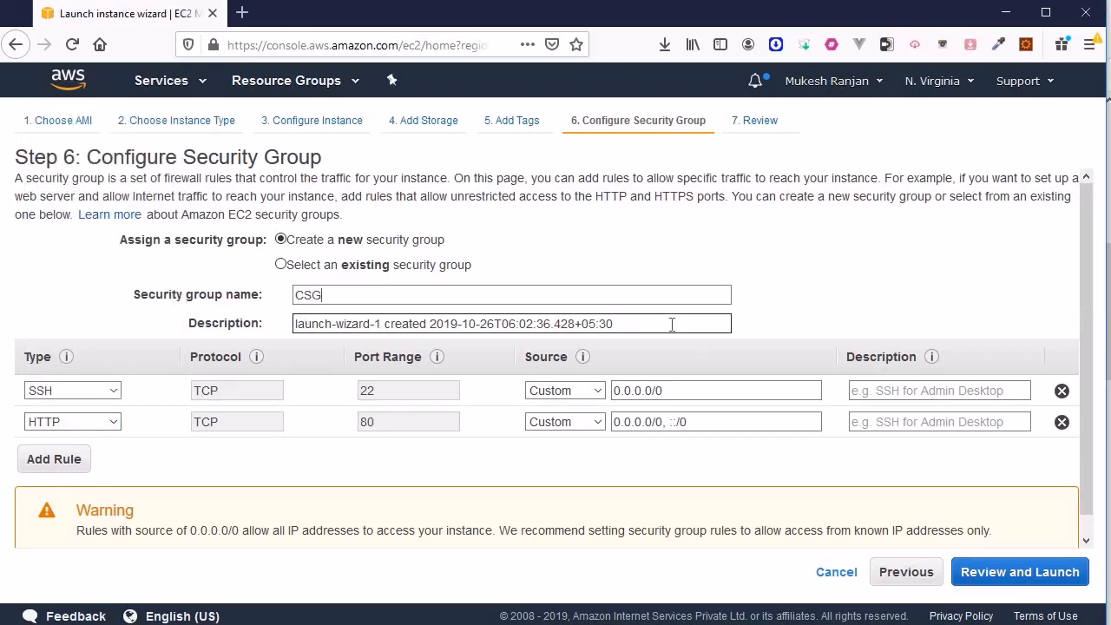
text(CSG)
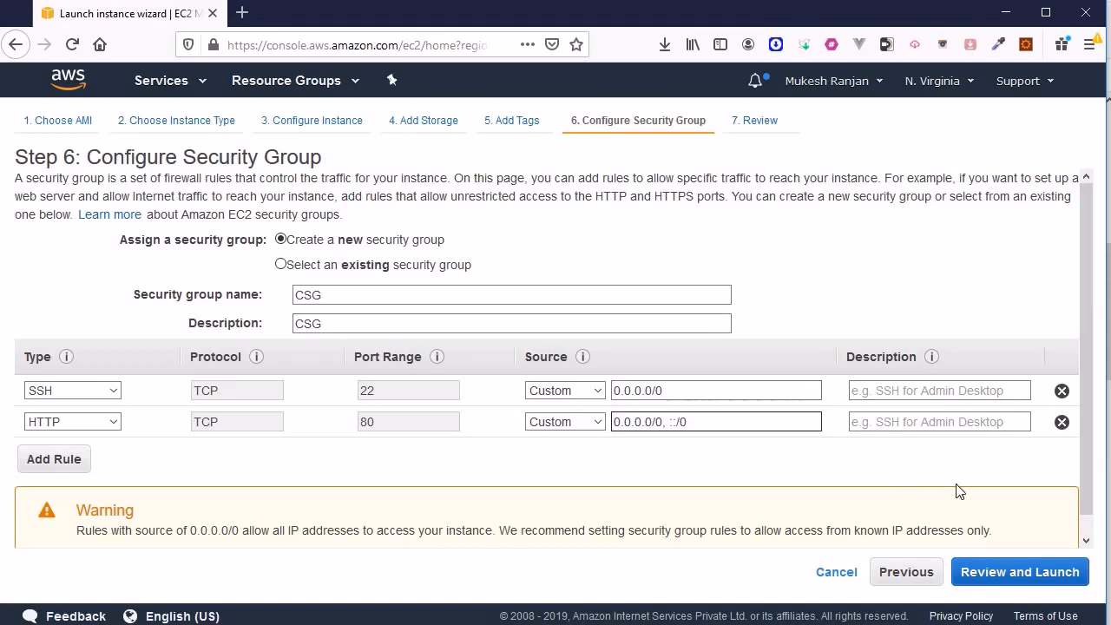
click(1032, 575)
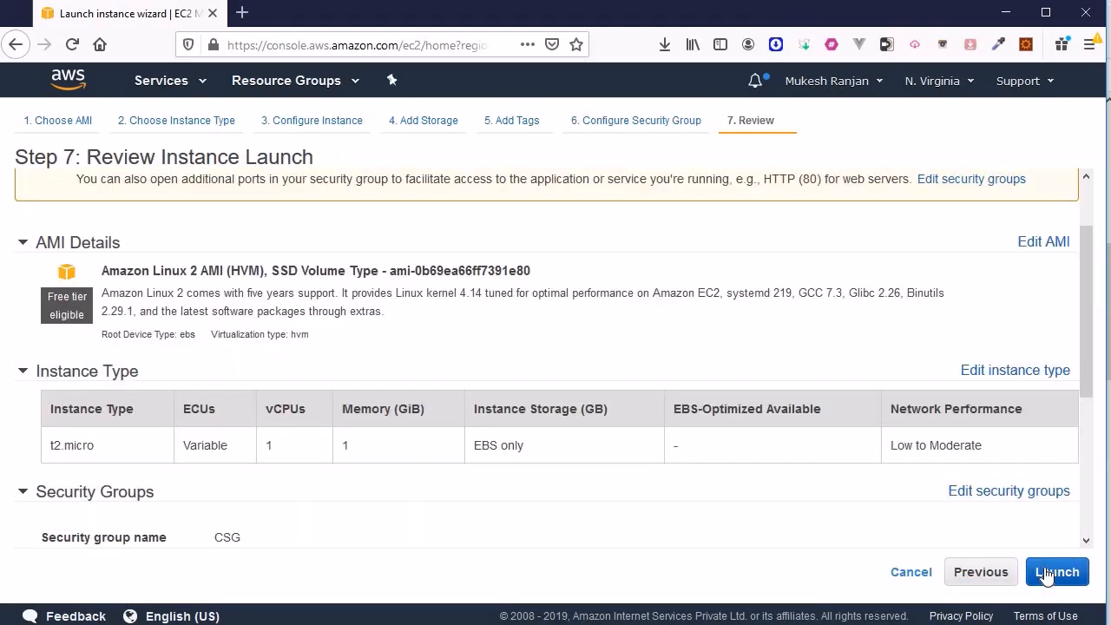
Launch the instance with a new key pair named CVPCDEmo, downloading its private key file first
click(1052, 572)
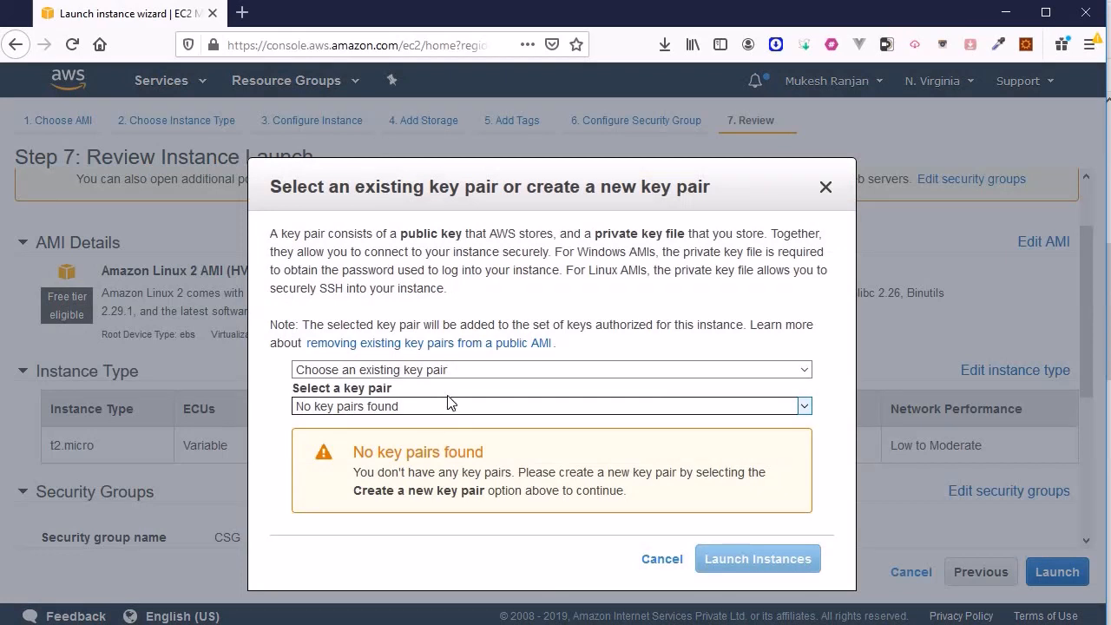
click(445, 370)
click(480, 415)
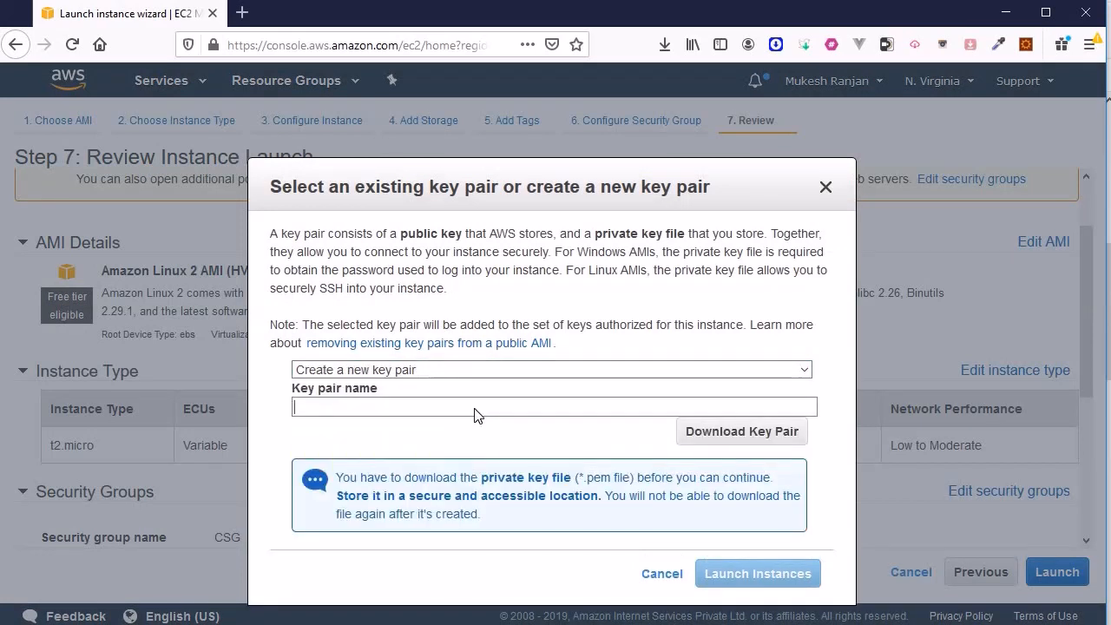
text(CVPCDEmo)
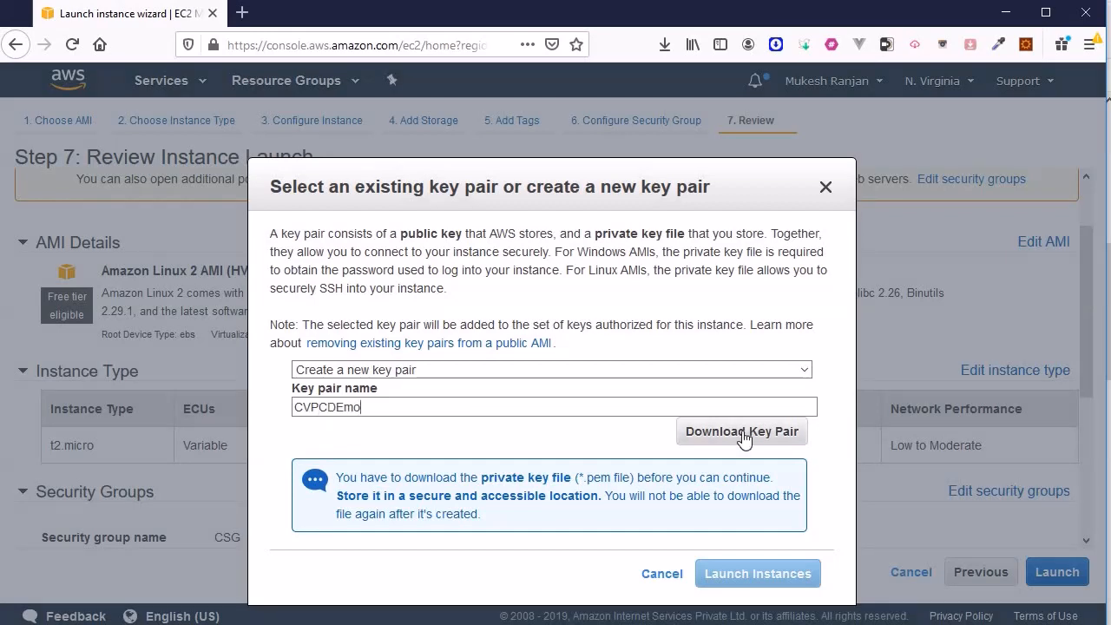
click(749, 434)
click(757, 573)
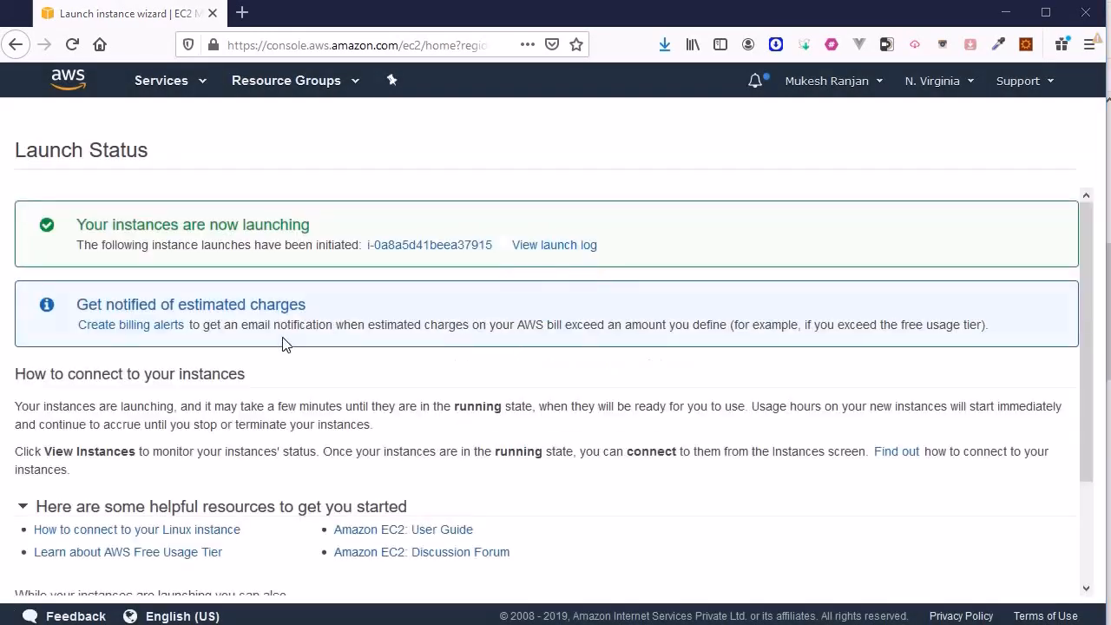
Open the launched instance in the instance list and examine its IPv4 public IP
click(395, 246)
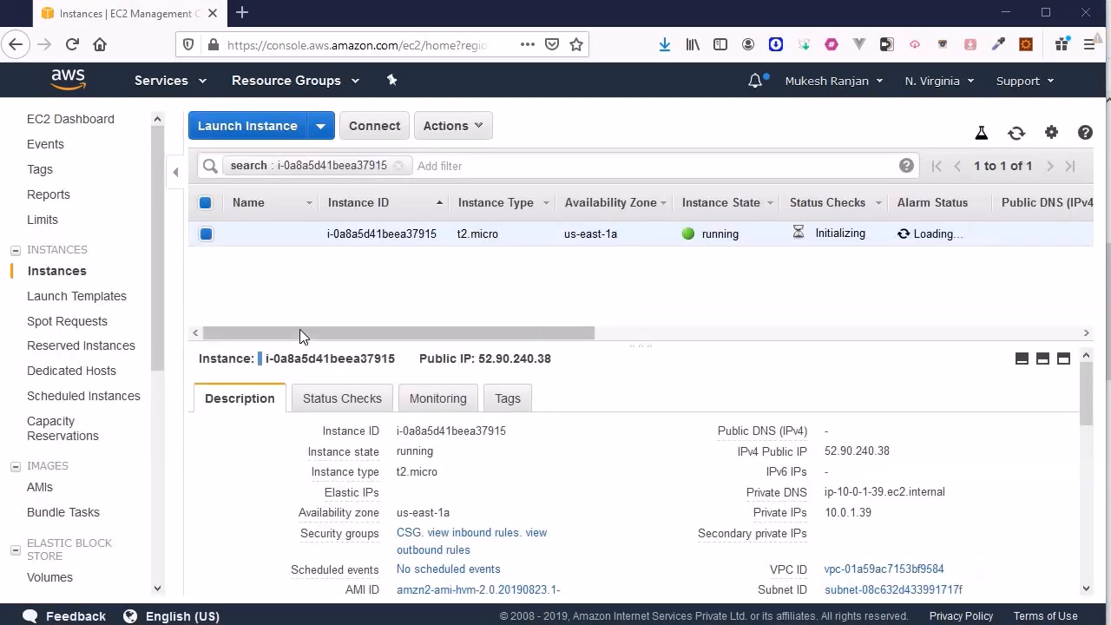
drag(297, 339, 610, 249)
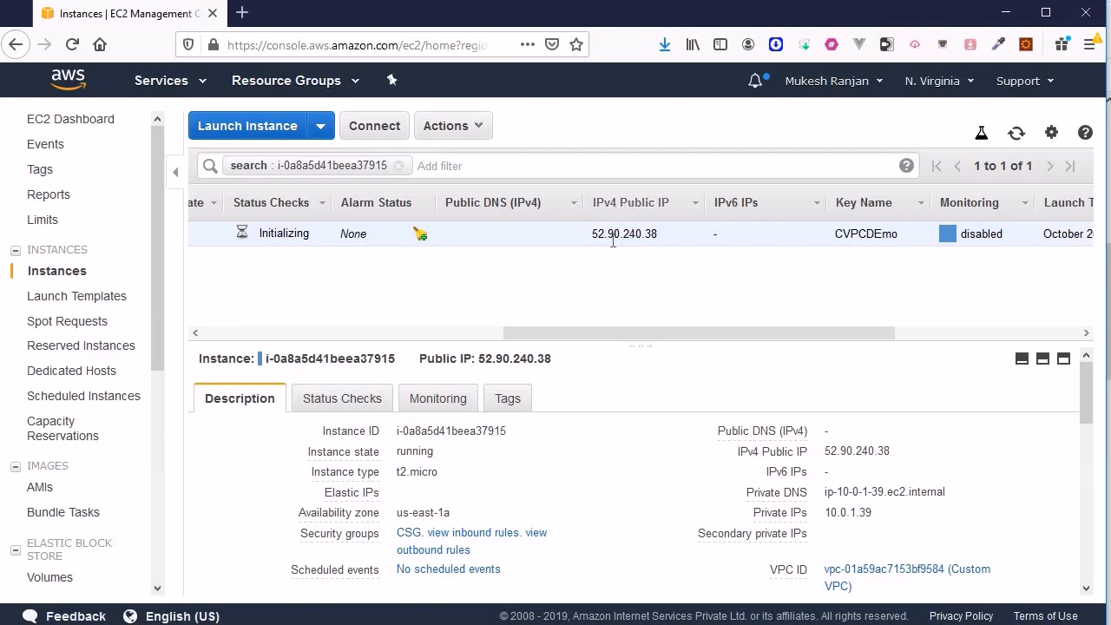
drag(783, 328, 717, 345)
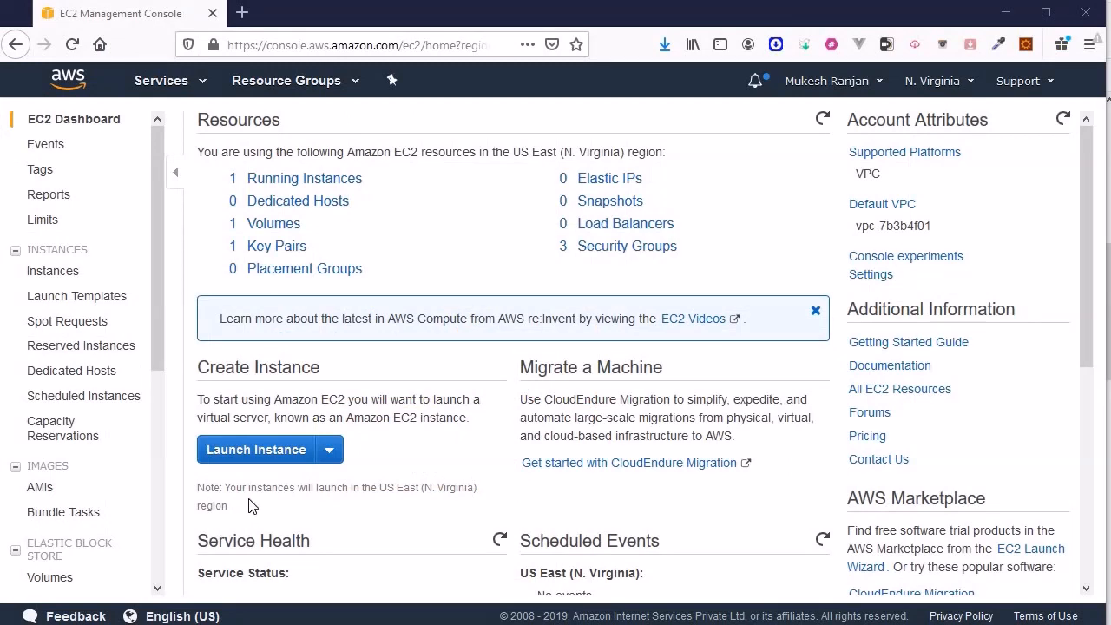
Start launching another t2.micro instance from the Amazon Linux 2 AMI (64-bit x86) and continue to the instance details
click(256, 450)
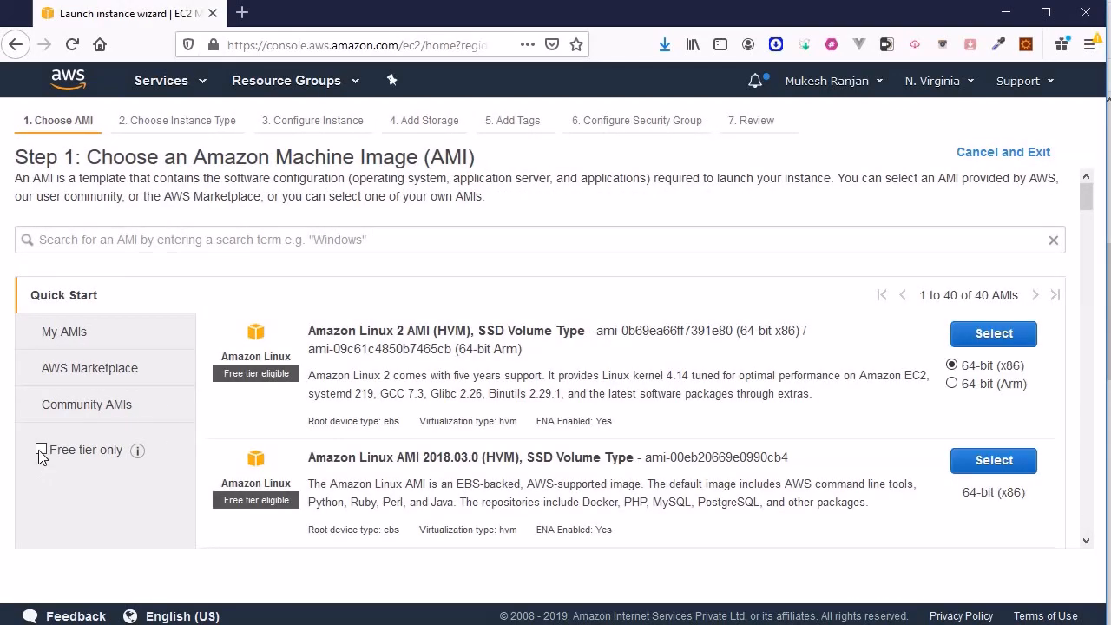
click(41, 450)
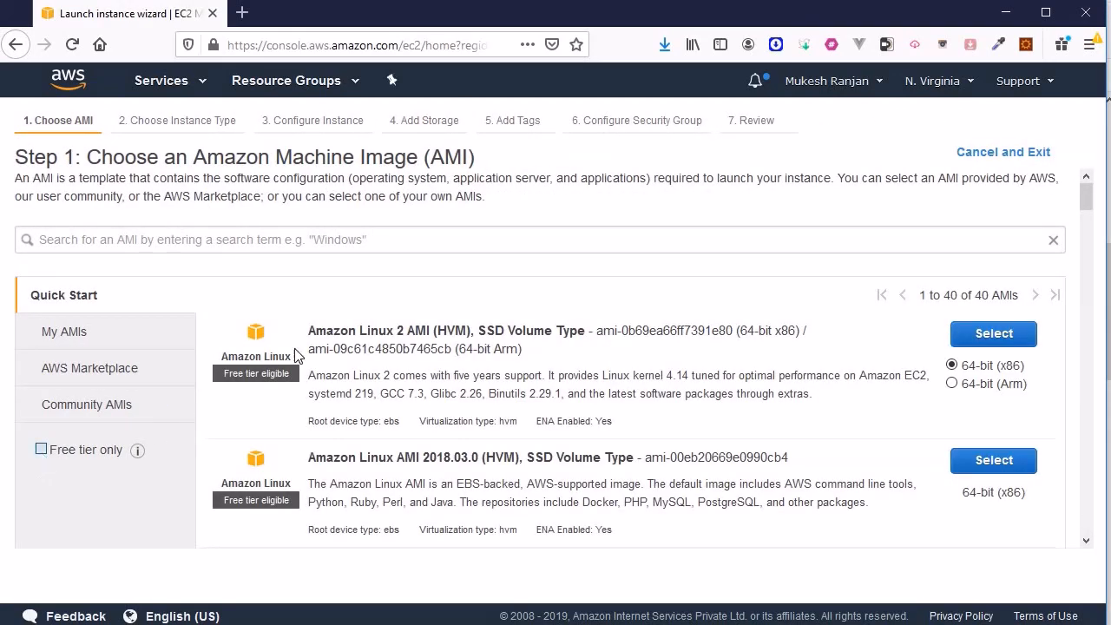
click(995, 333)
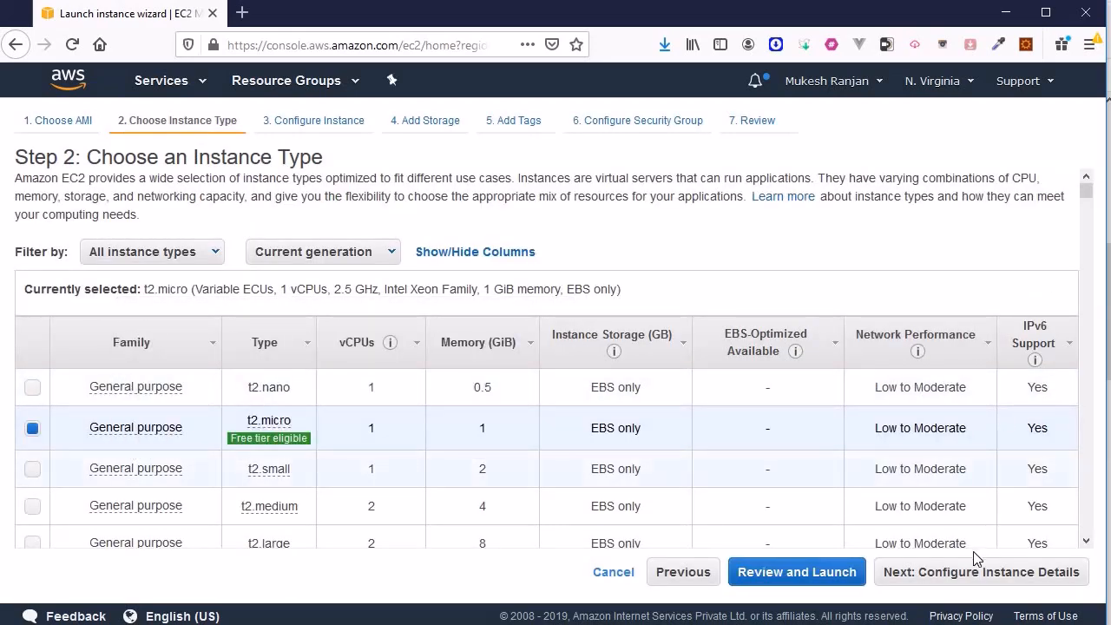
click(976, 572)
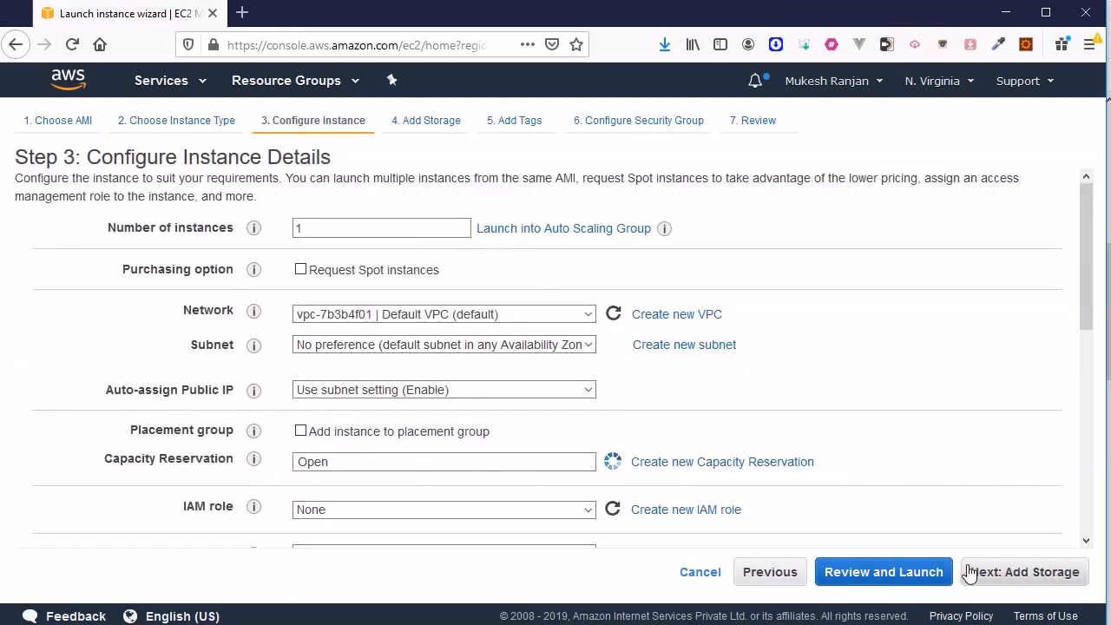
Set the second instance's network to Custom VPC and its subnet to CSubnet2, then proceed past storage to the tags
click(508, 315)
click(496, 335)
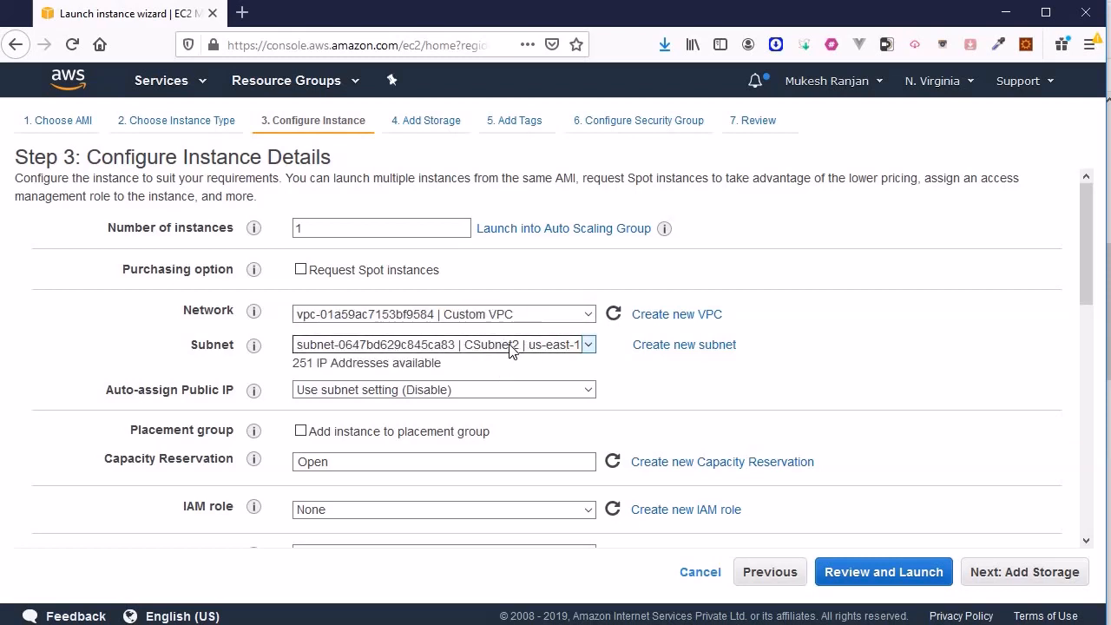
click(510, 346)
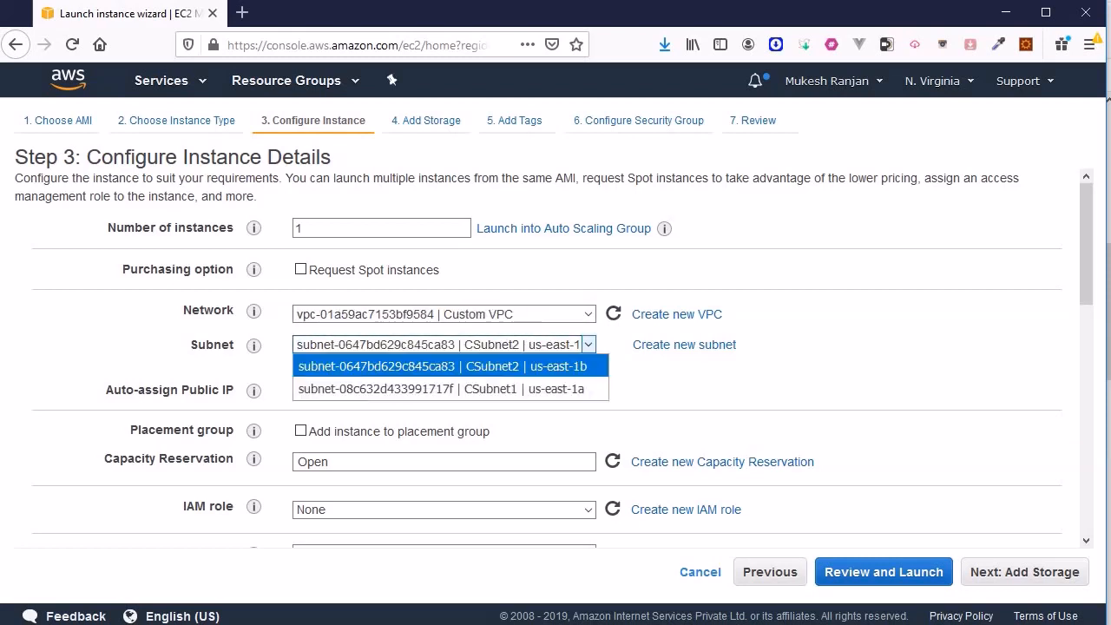
click(518, 365)
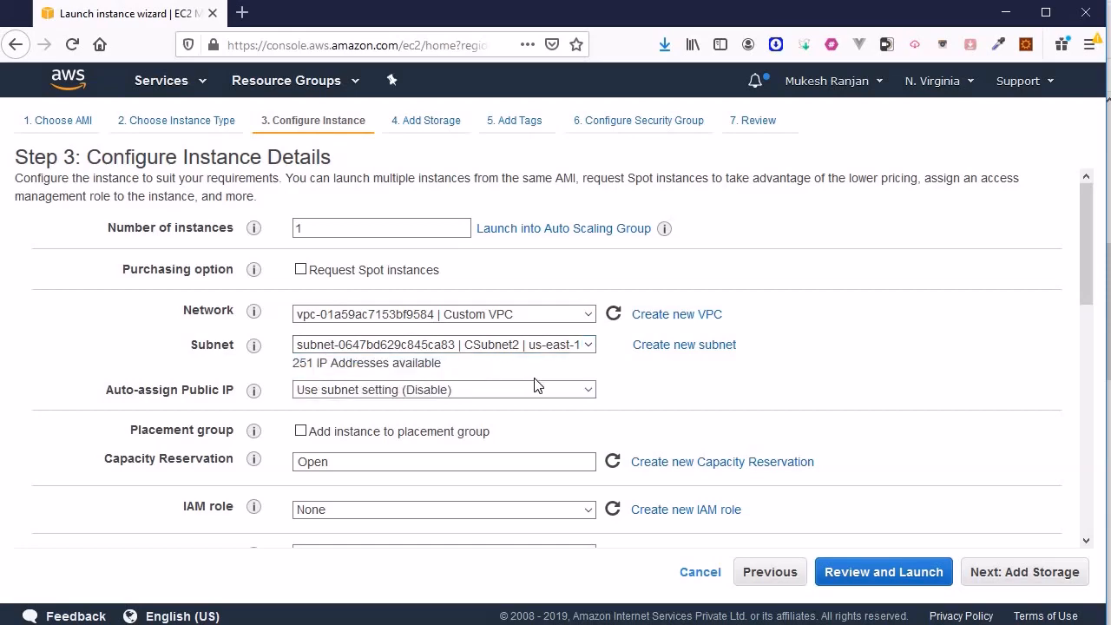
click(1005, 573)
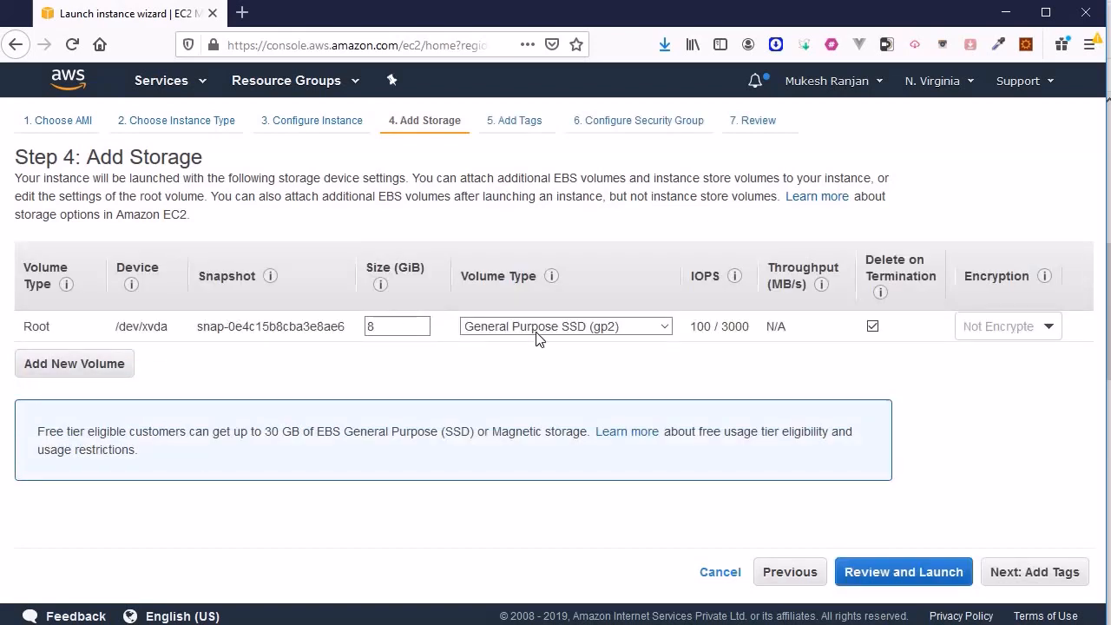
click(998, 572)
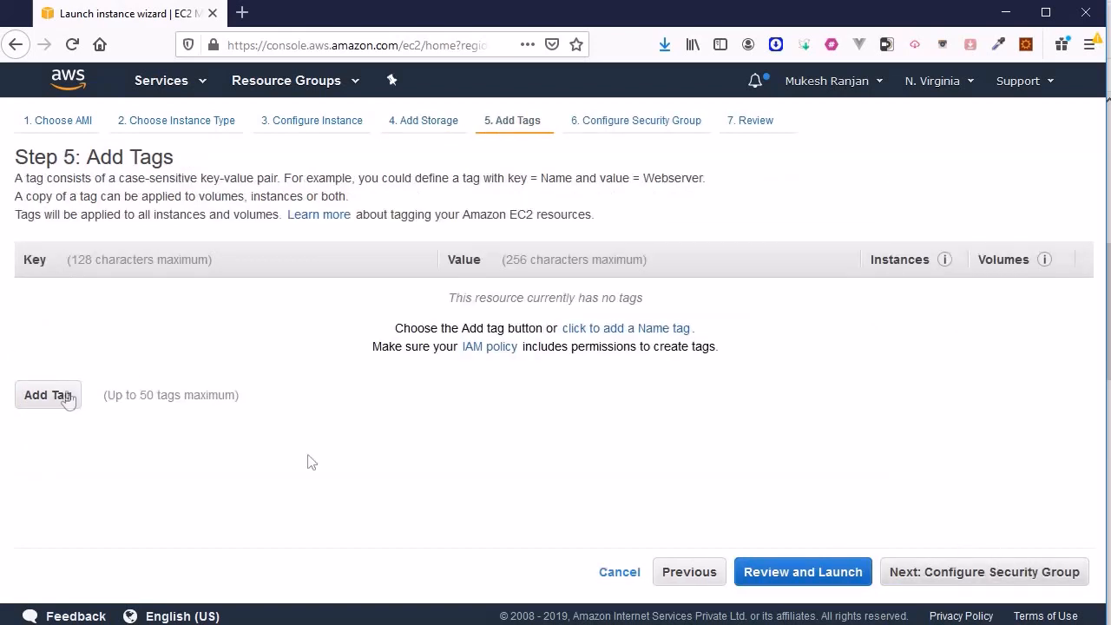
Add a tag with key Name and value Database1, and continue to the security group configuration
click(49, 395)
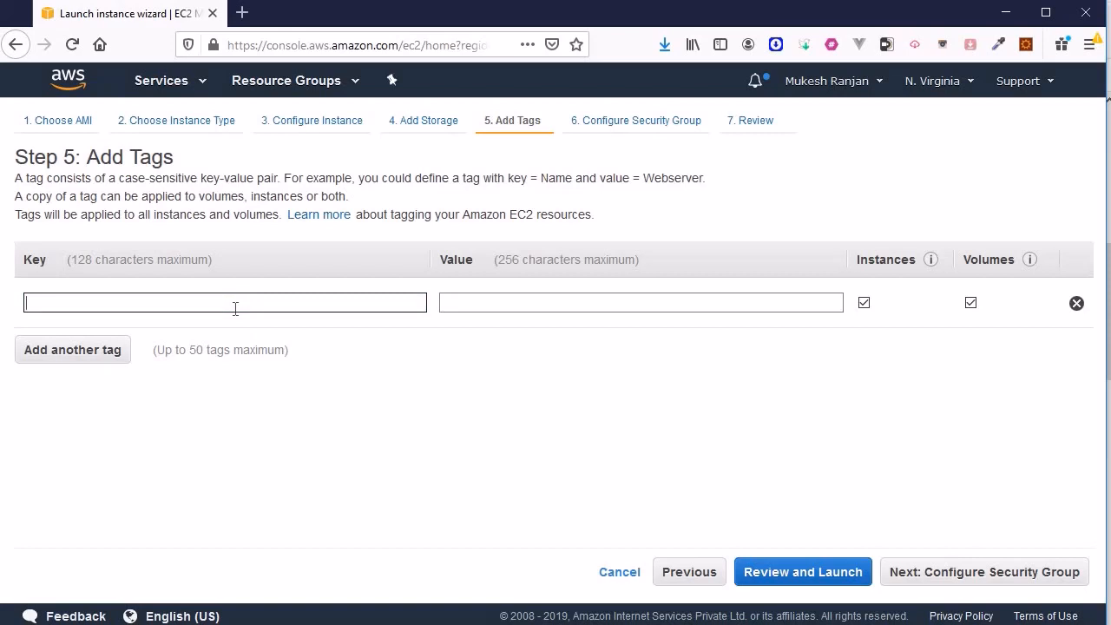
text(Name)
click(452, 302)
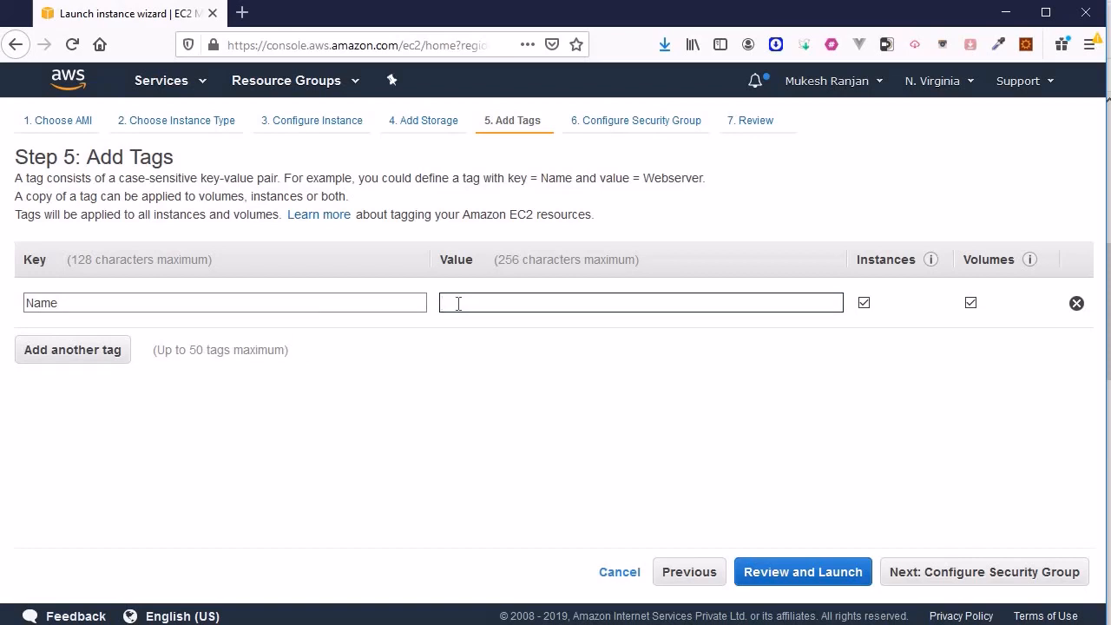
text(Data)
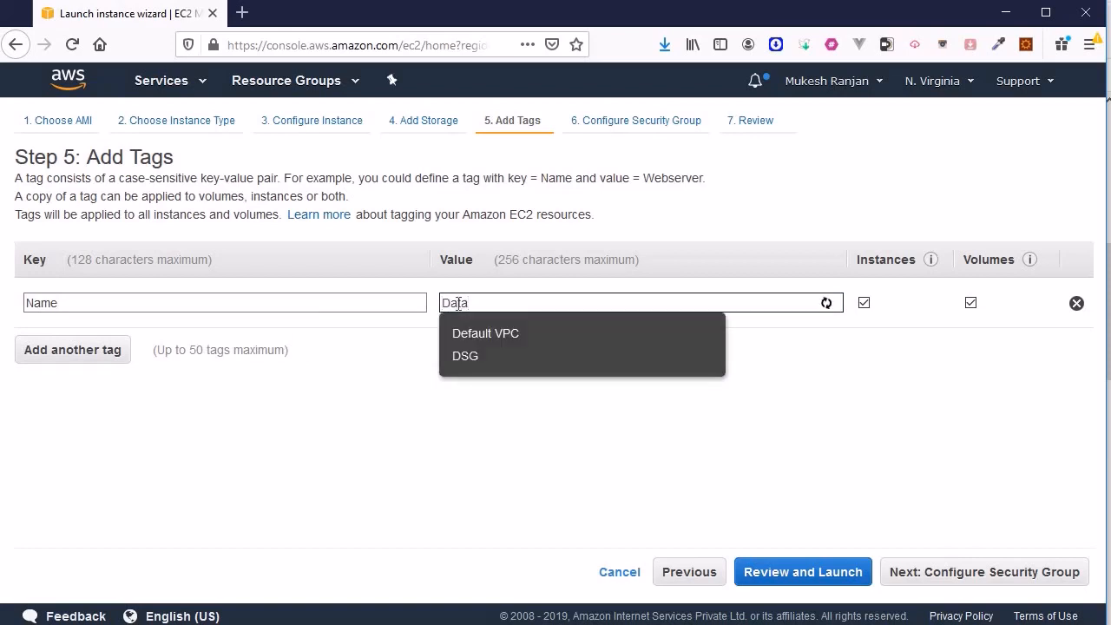
text(base1)
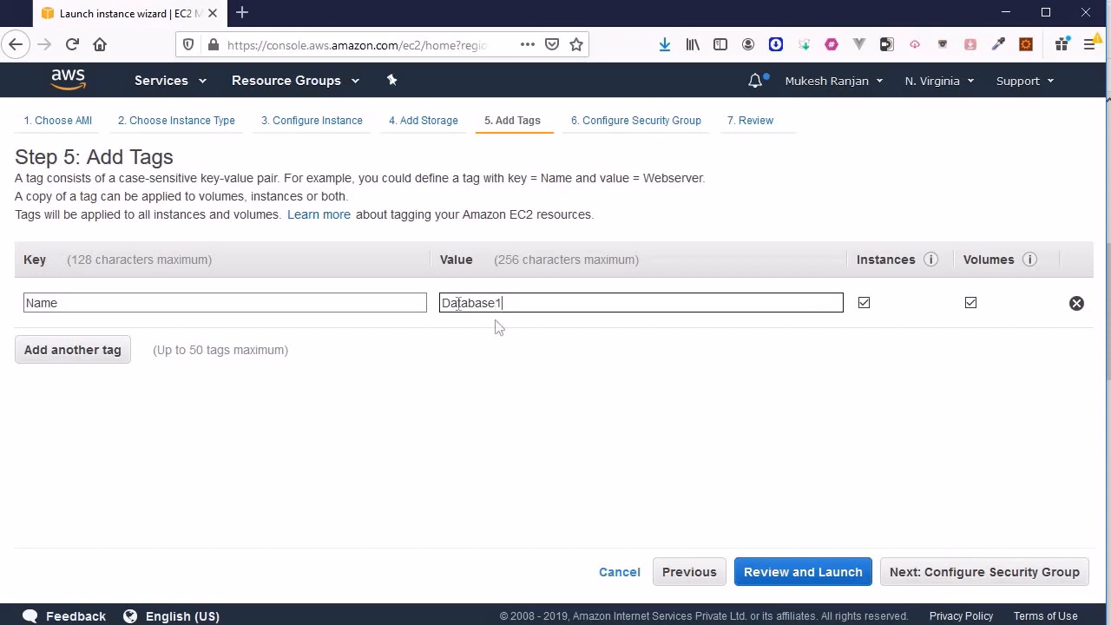
click(956, 578)
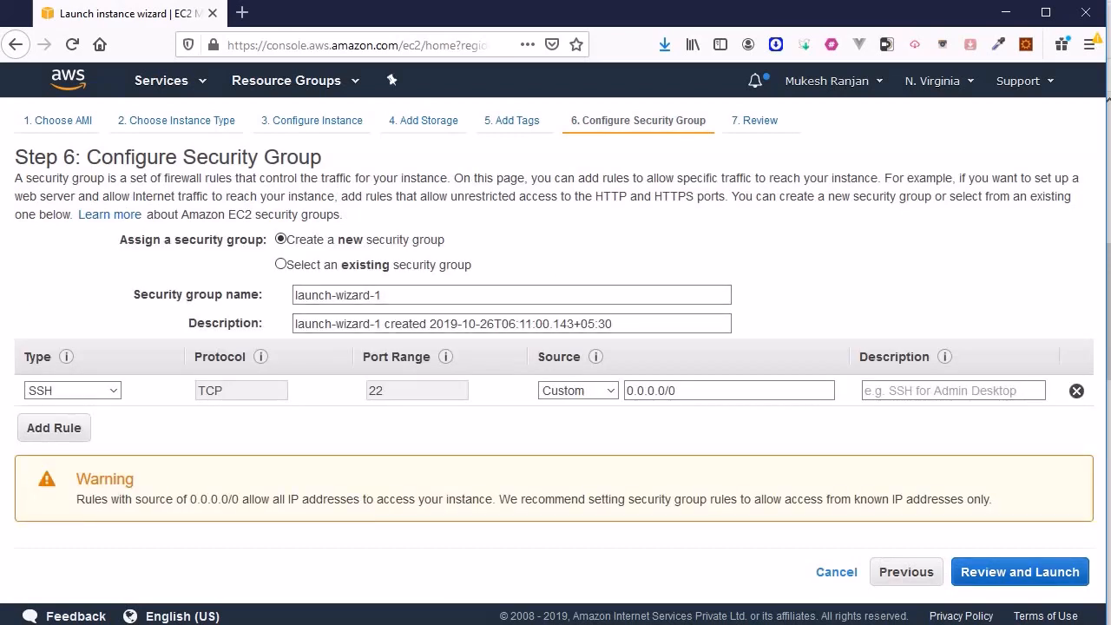
Name the second instance's new security group CPSG
click(390, 295)
key(ctrl+a)
text(C)
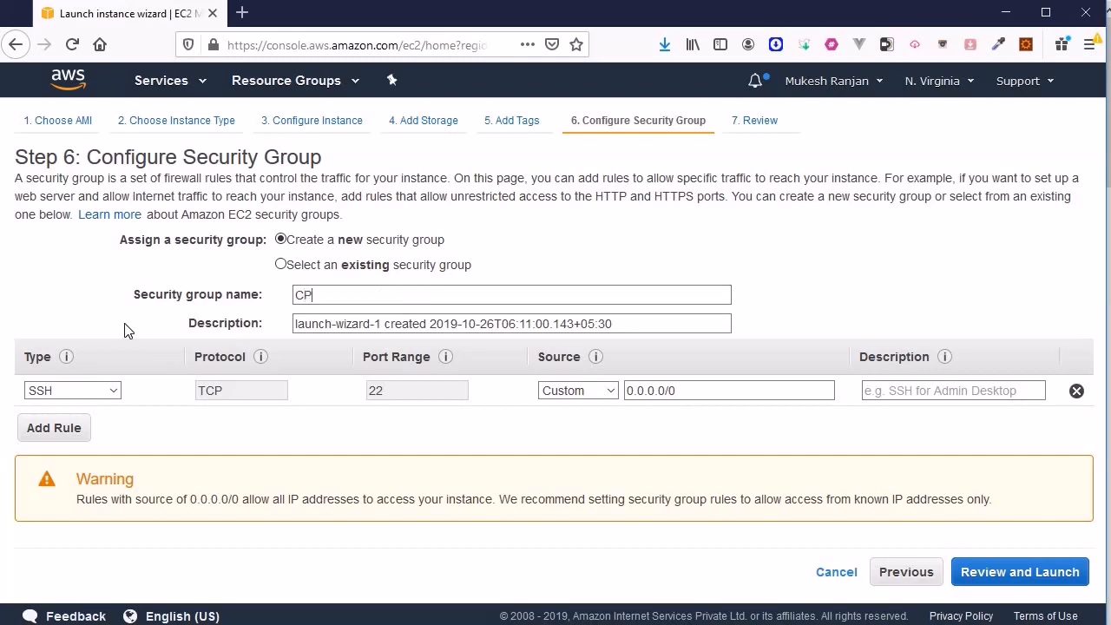
text(PSG)
Add an MS SQL rule to the CPSG security group with source 10.0.1.0/24
click(77, 426)
click(76, 422)
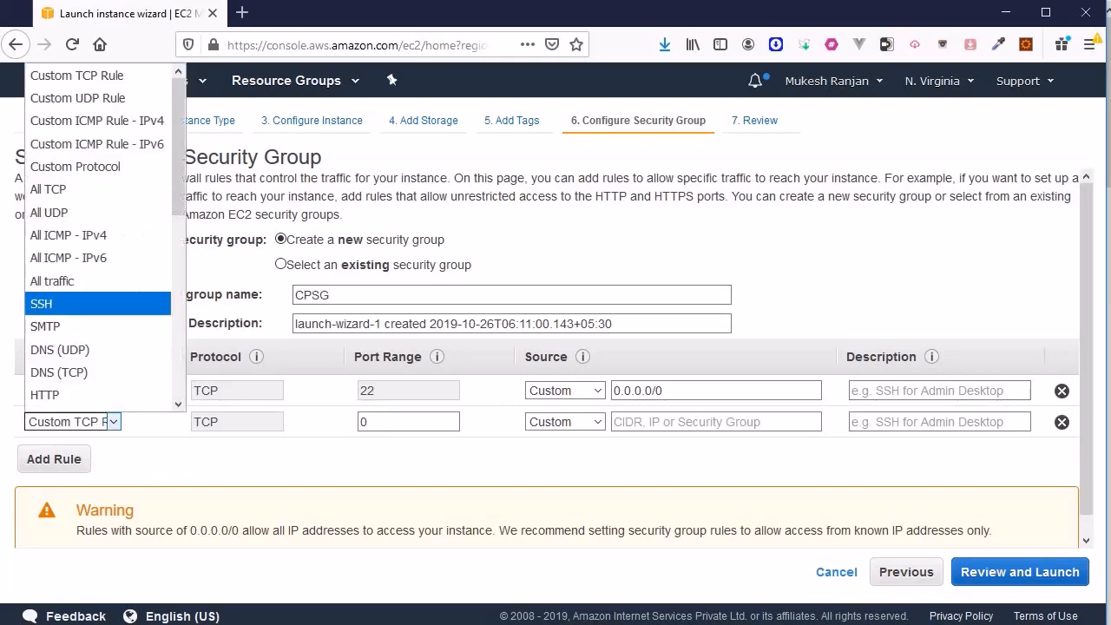
drag(178, 176, 174, 319)
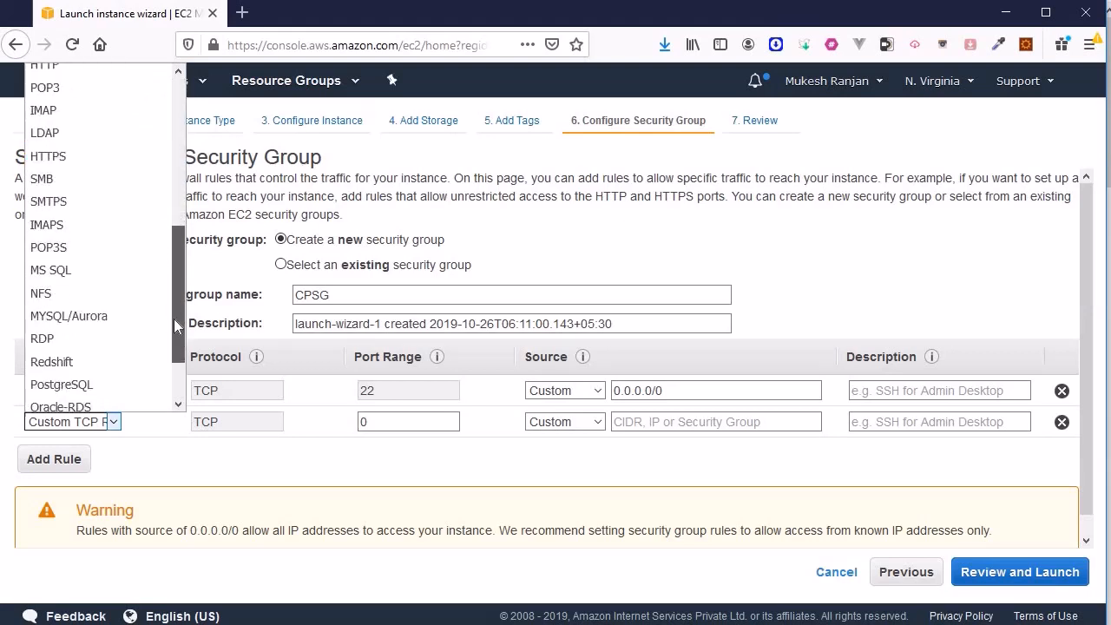
click(57, 267)
click(615, 422)
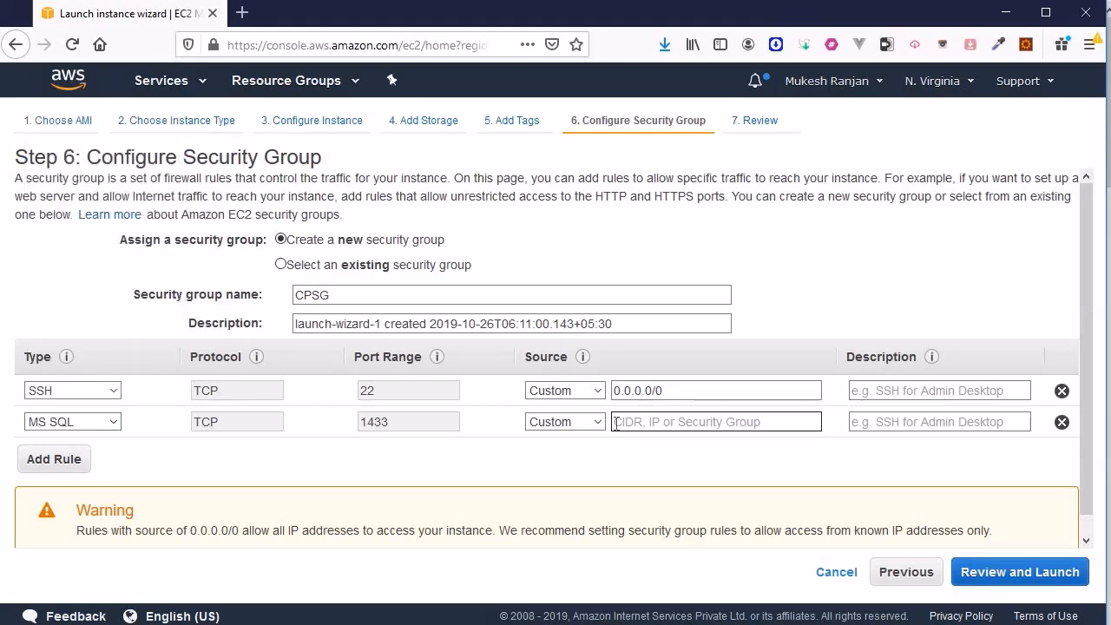
text(10.0)
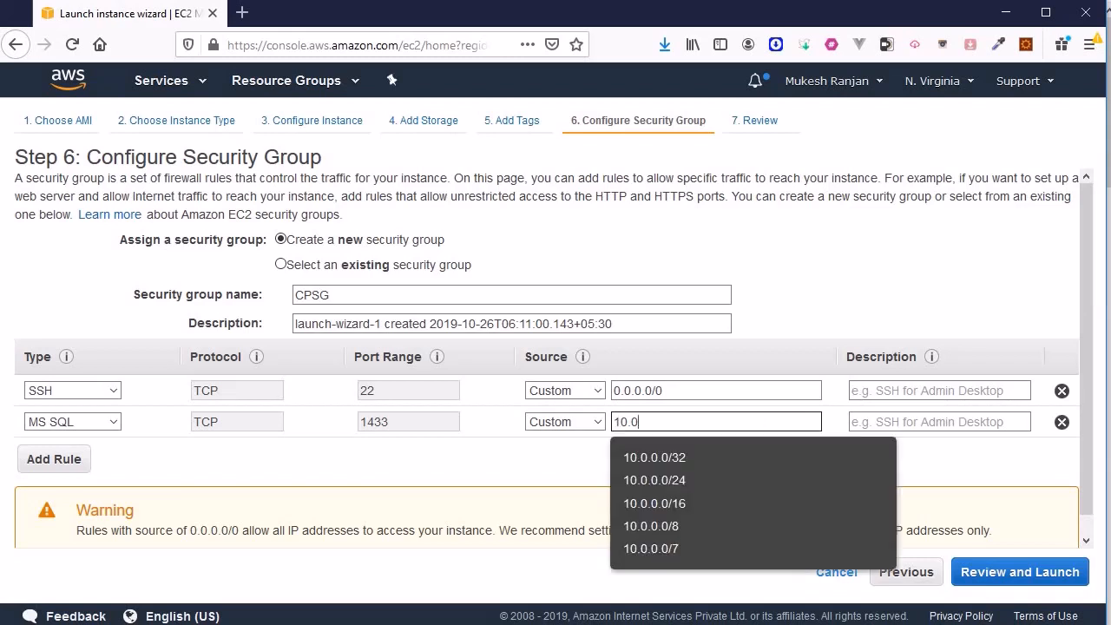
text(.1)
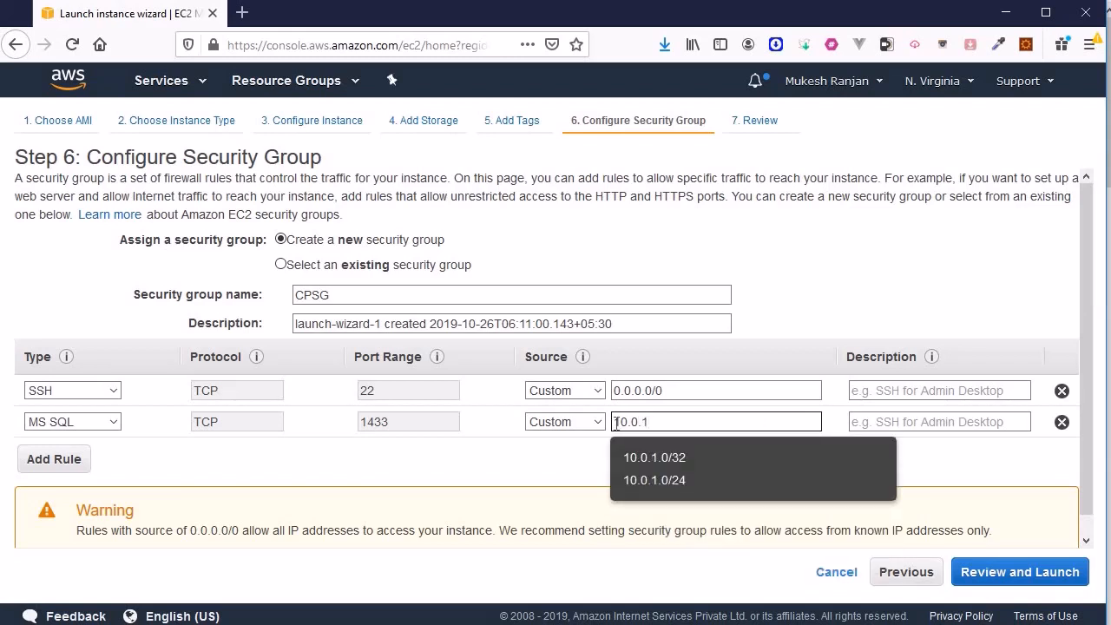
click(836, 477)
Add an All ICMP - IPv4 rule to the CPSG security group with source 10.0.1.0/24
click(70, 461)
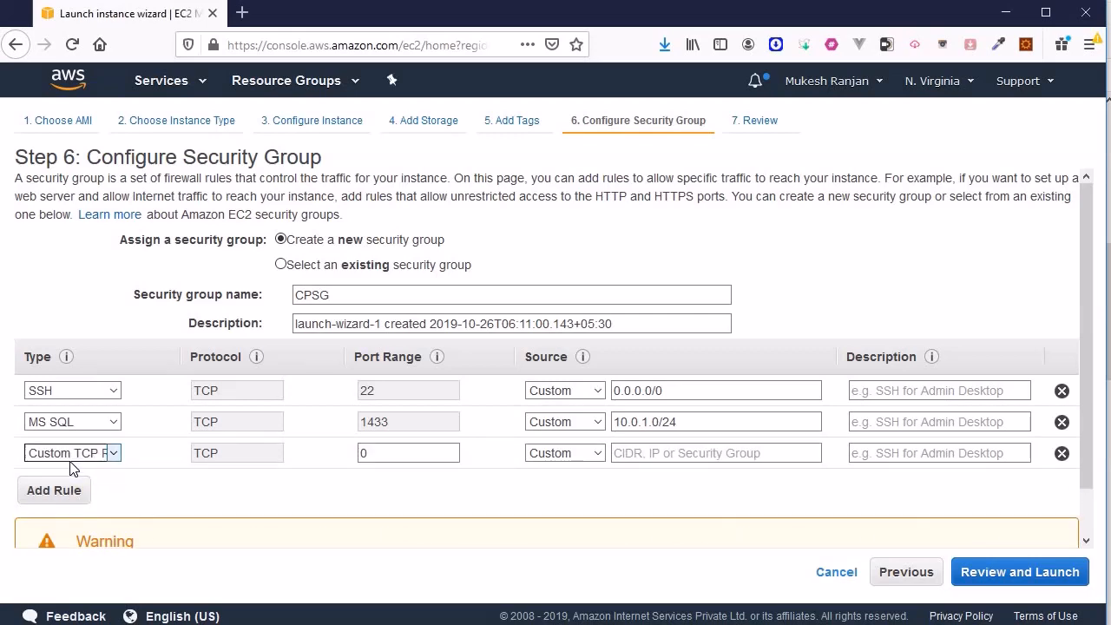
click(113, 454)
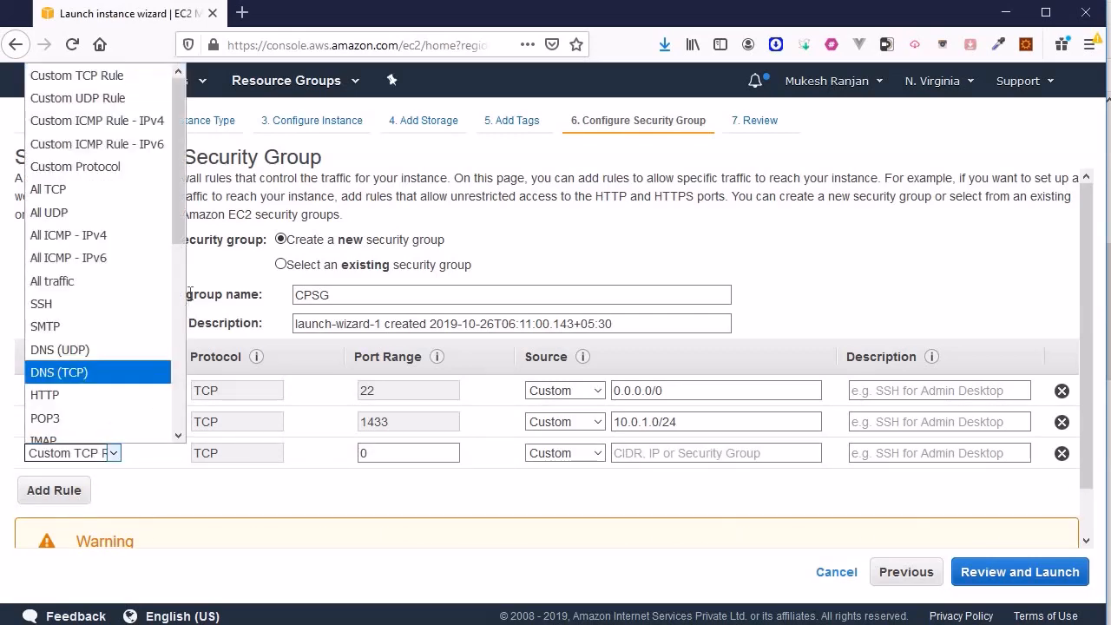
scroll(174, 267, down, 4)
scroll(175, 261, up, 4)
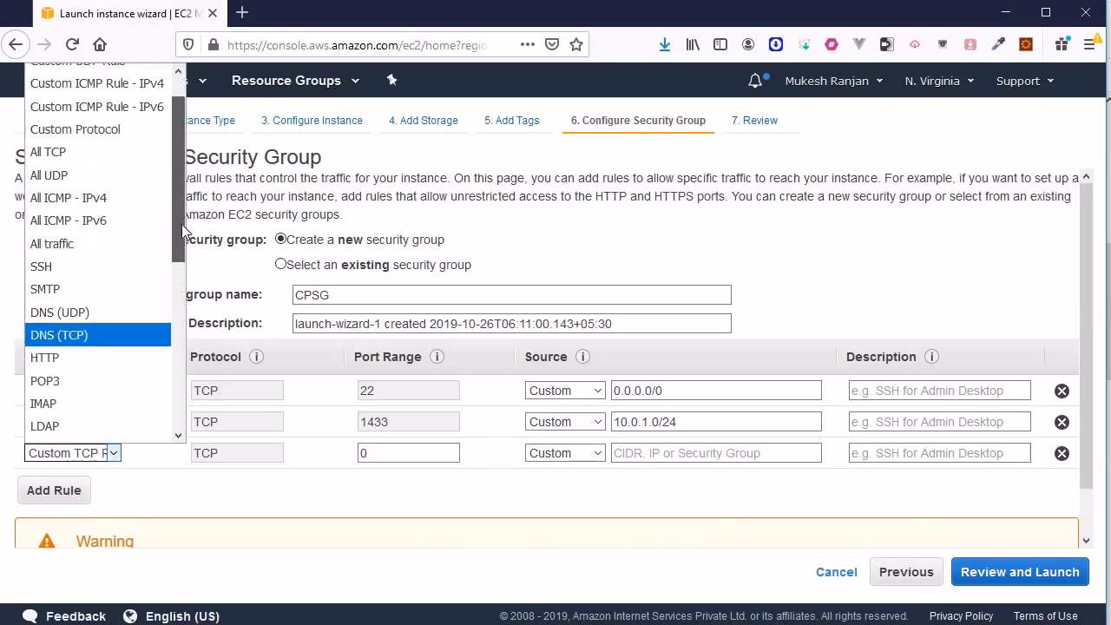
scroll(181, 224, up, 1)
click(110, 243)
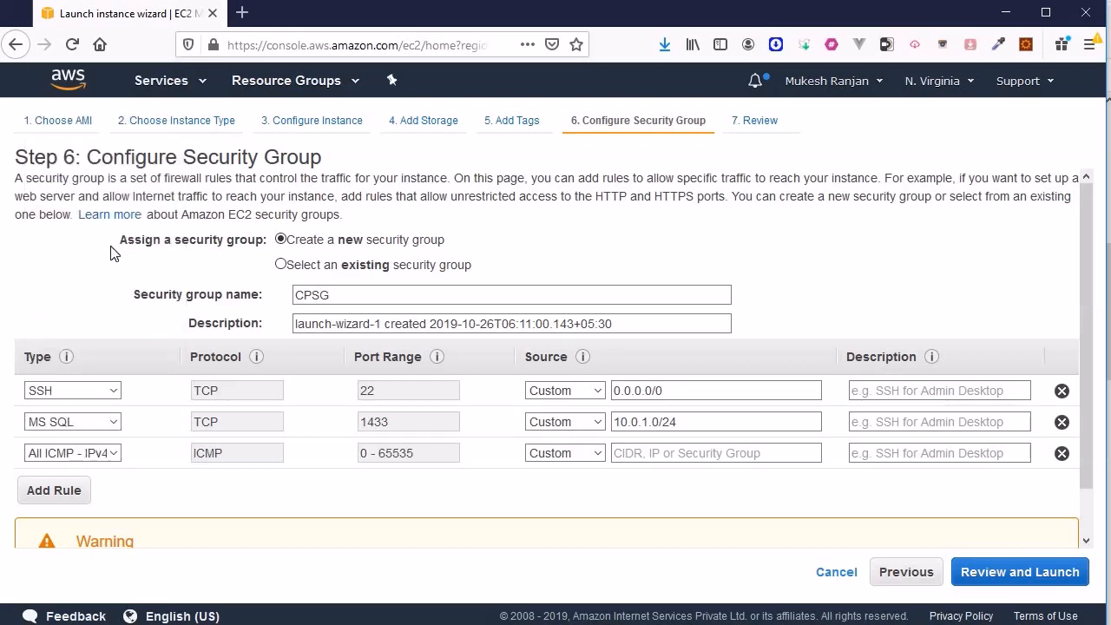
drag(692, 423, 549, 441)
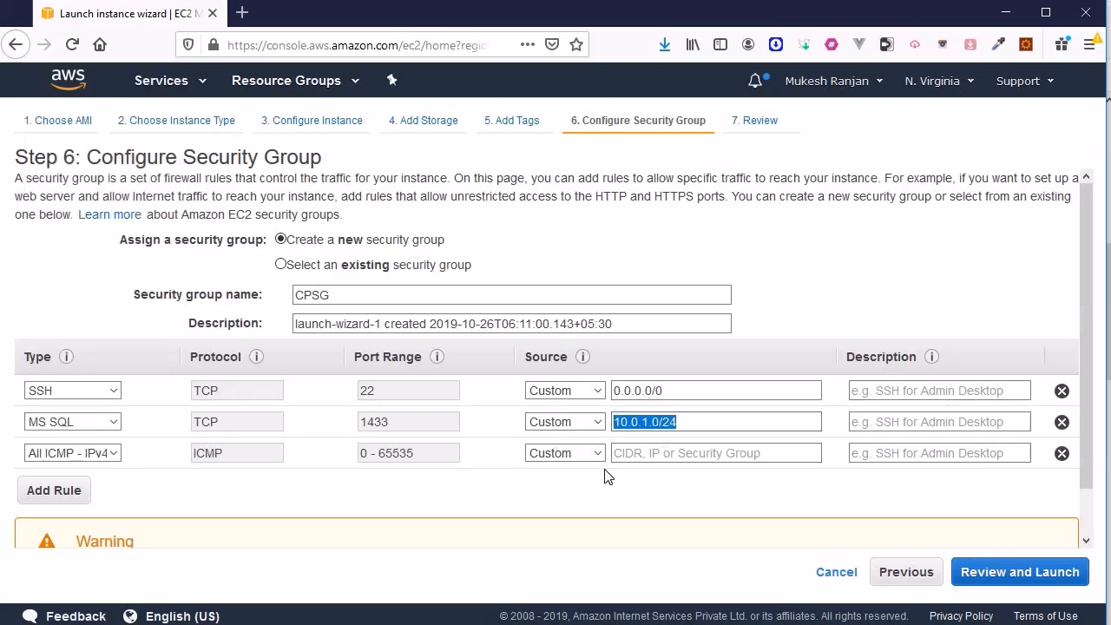
key(ctrl+c)
click(694, 450)
key(ctrl+v)
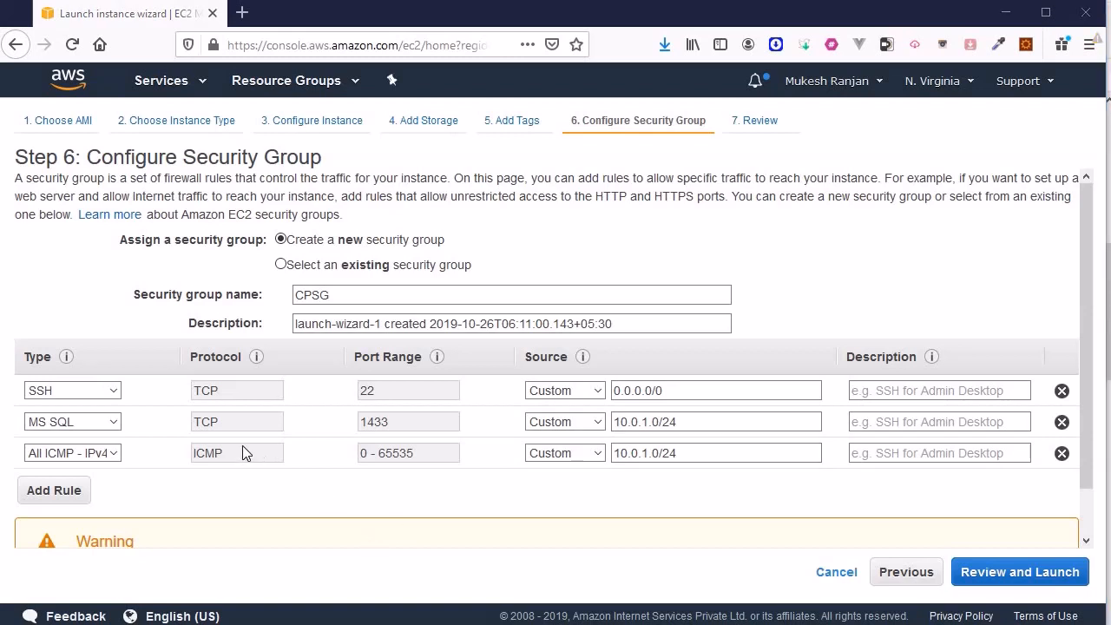
Change the SSH rule's source in the CPSG security group to 10.0.1.0/24
click(647, 423)
drag(682, 422, 492, 448)
triple_click(715, 389)
key(ctrl+v)
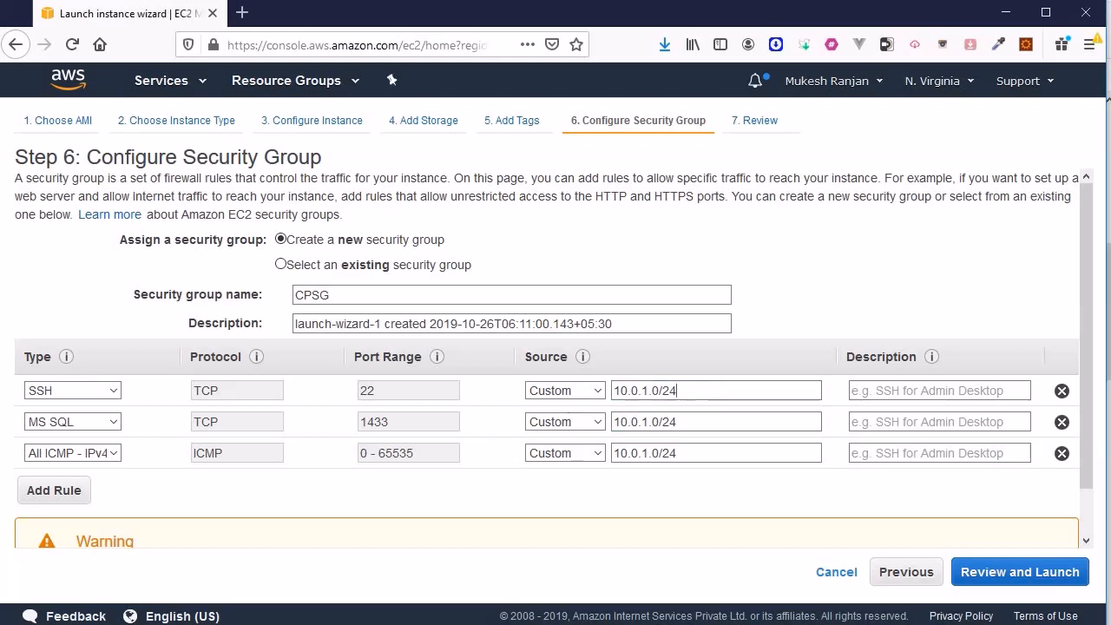
click(649, 417)
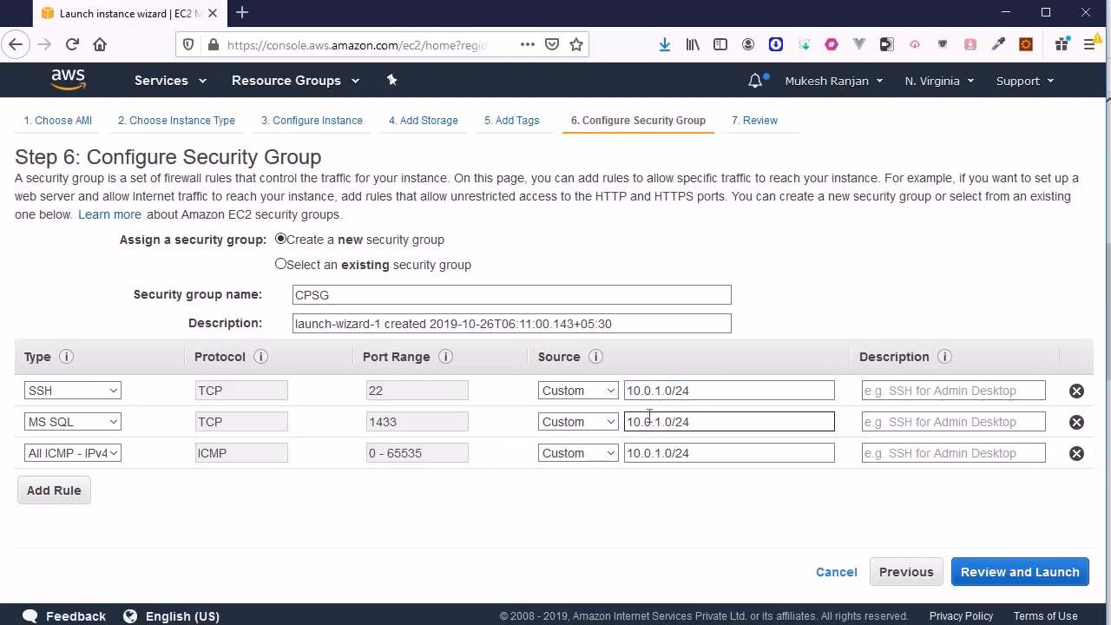
Proceed through the review, create and download a new key pair named CVPCDEmo1, and launch the database instance
click(1017, 580)
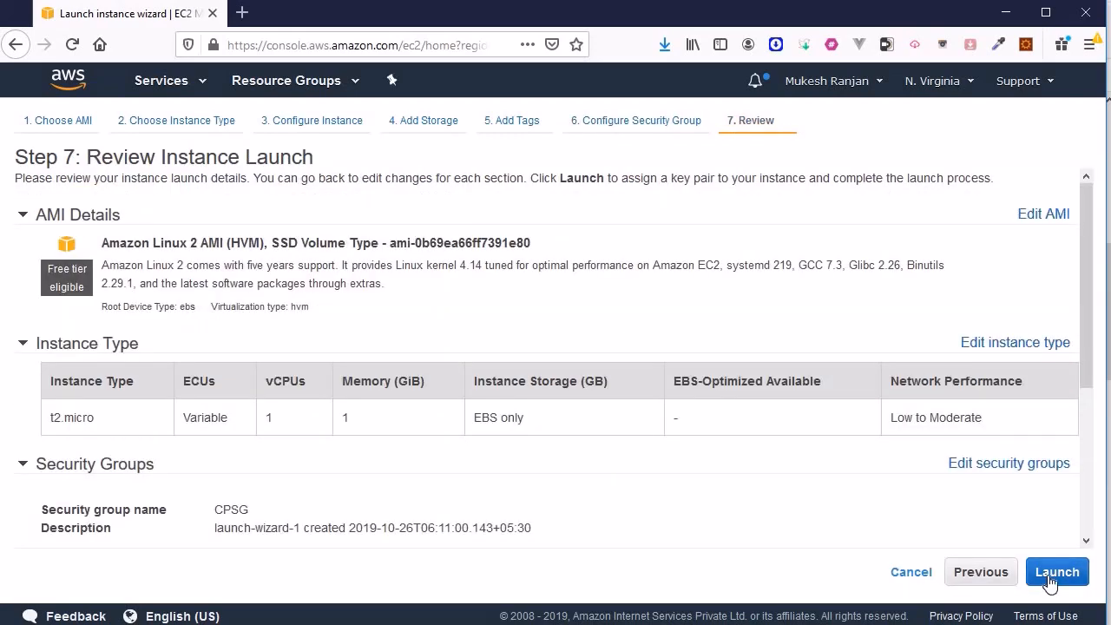
click(1053, 572)
click(569, 373)
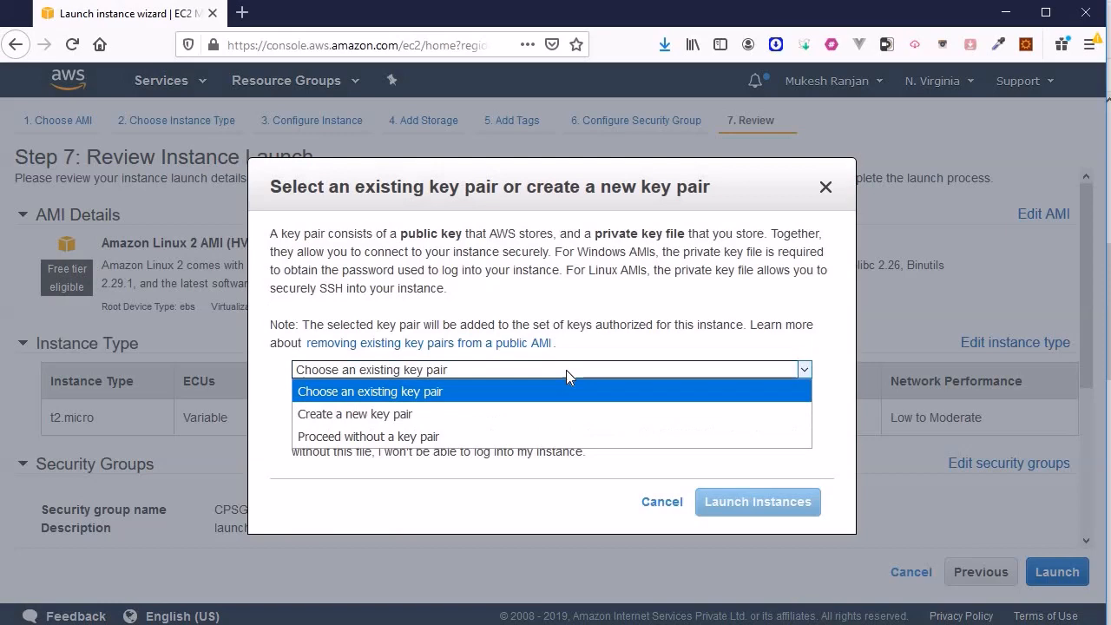
click(556, 415)
text(CVPCDEmo1)
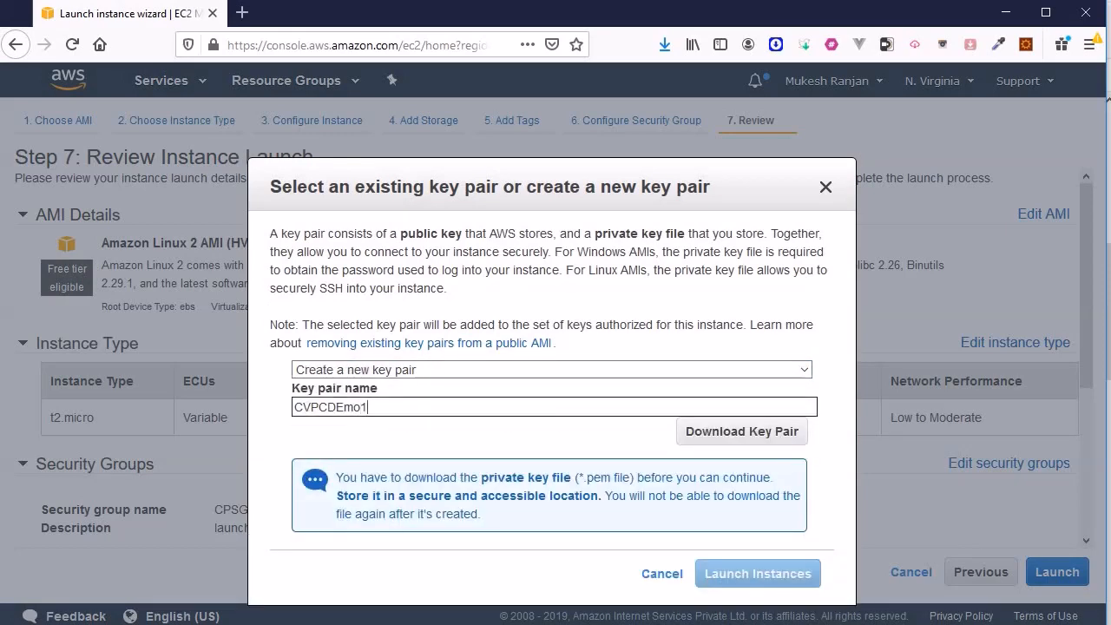
click(682, 432)
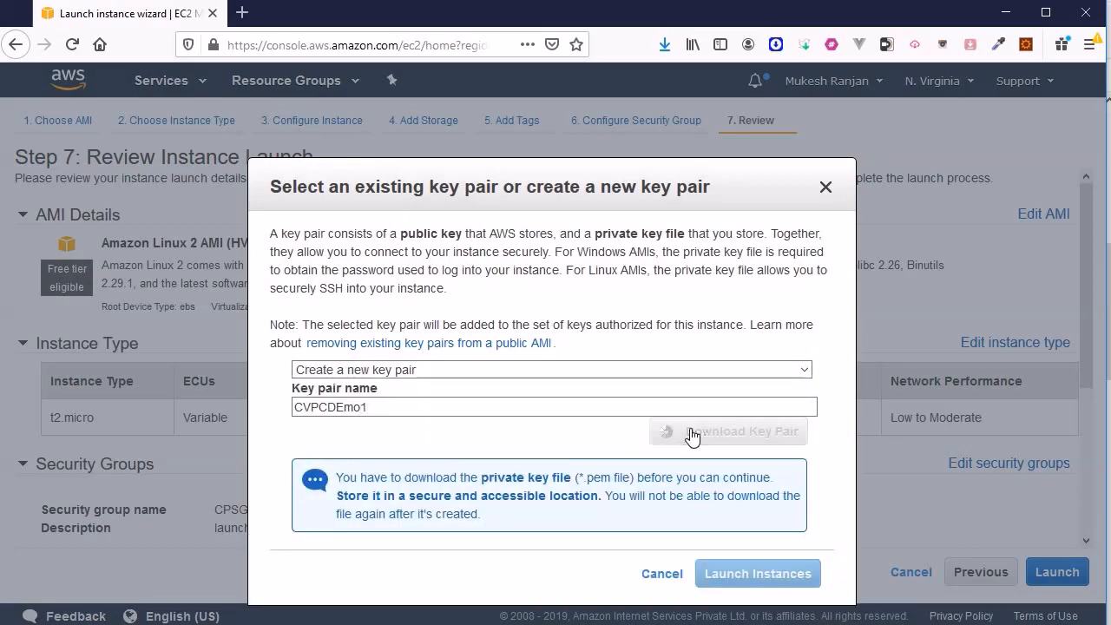
click(751, 574)
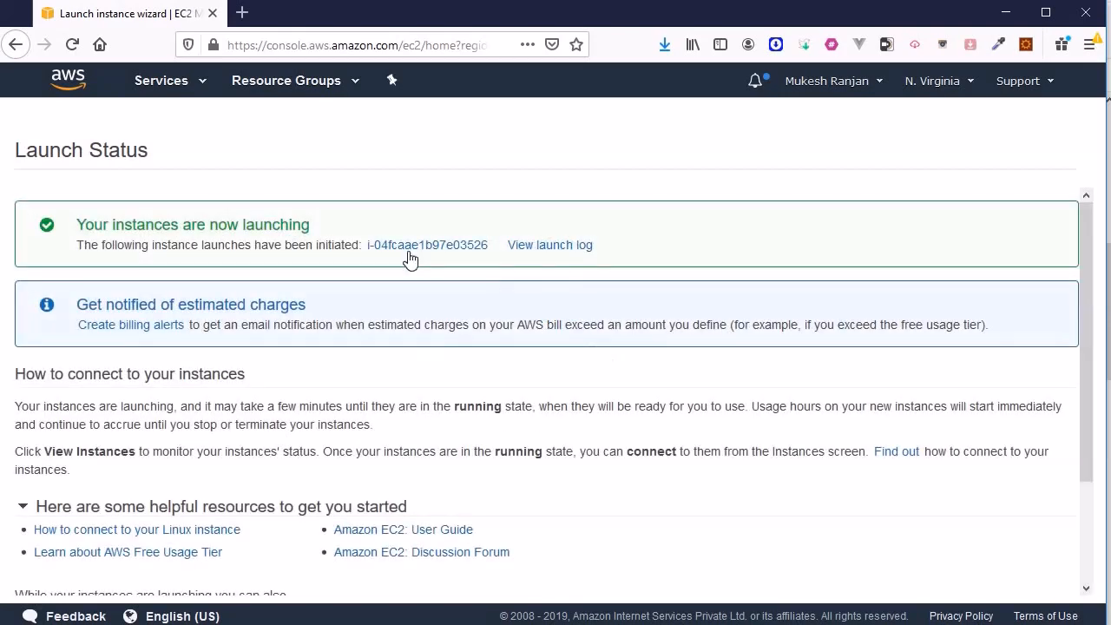
Open the instances list and select only Database1 in place of WebServer1 to examine its public and private IP details
click(405, 247)
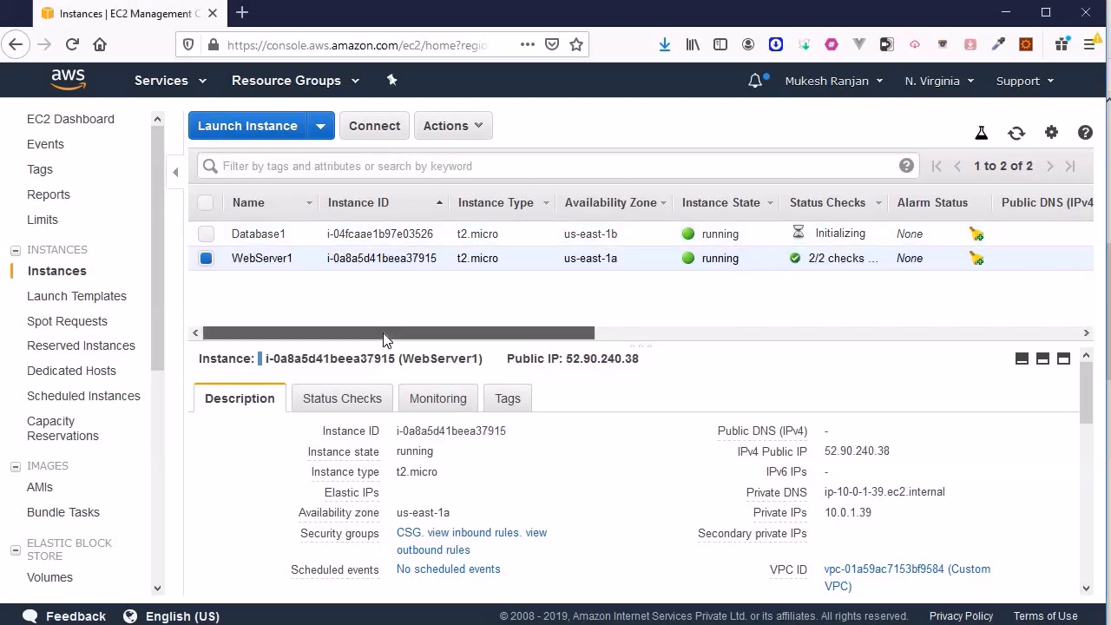
mouse_move(383, 332)
mouse_down()
mouse_move(531, 329)
mouse_move(383, 329)
mouse_up()
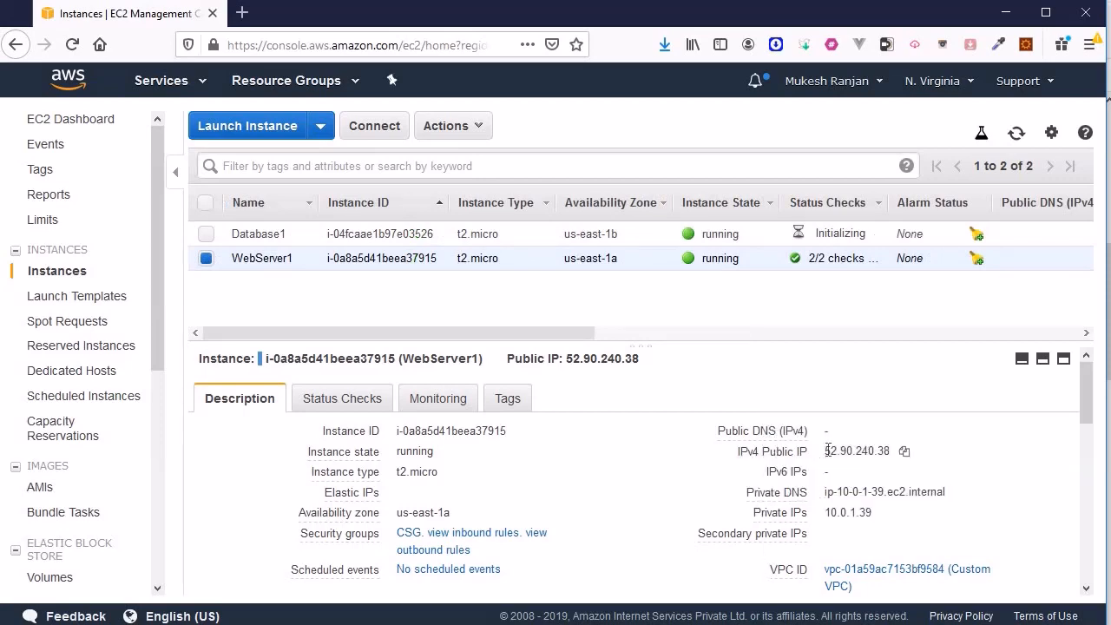
click(205, 234)
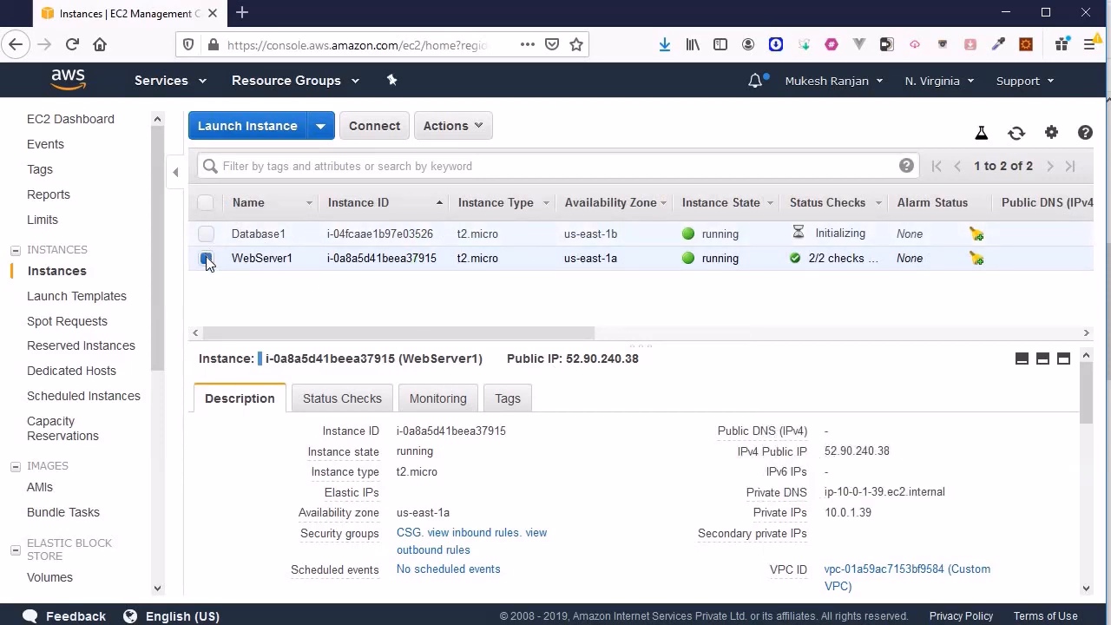
click(206, 258)
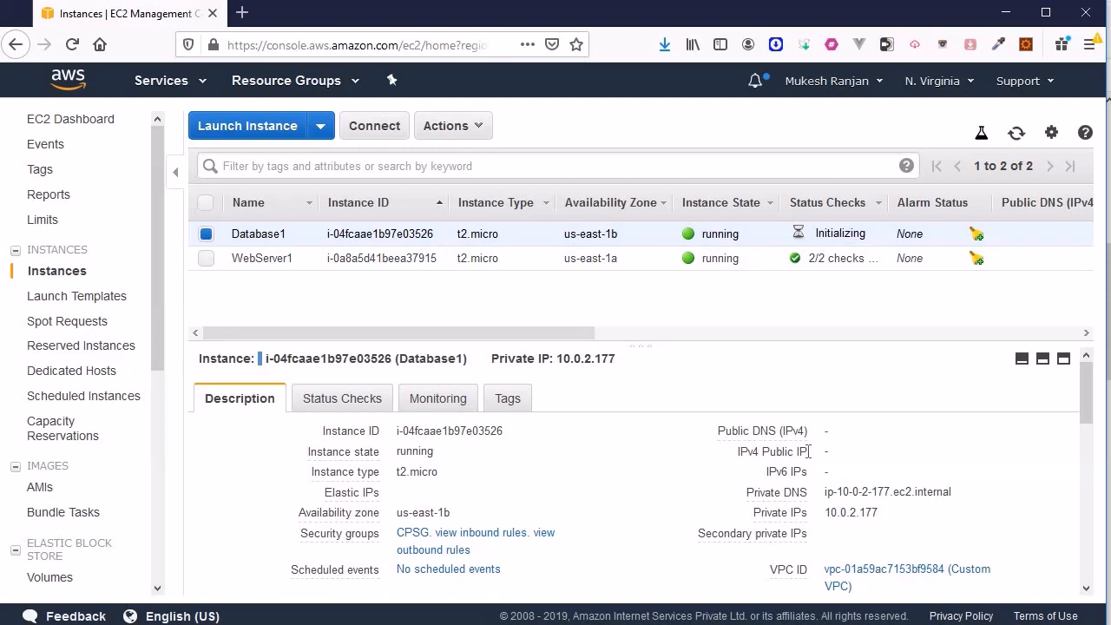